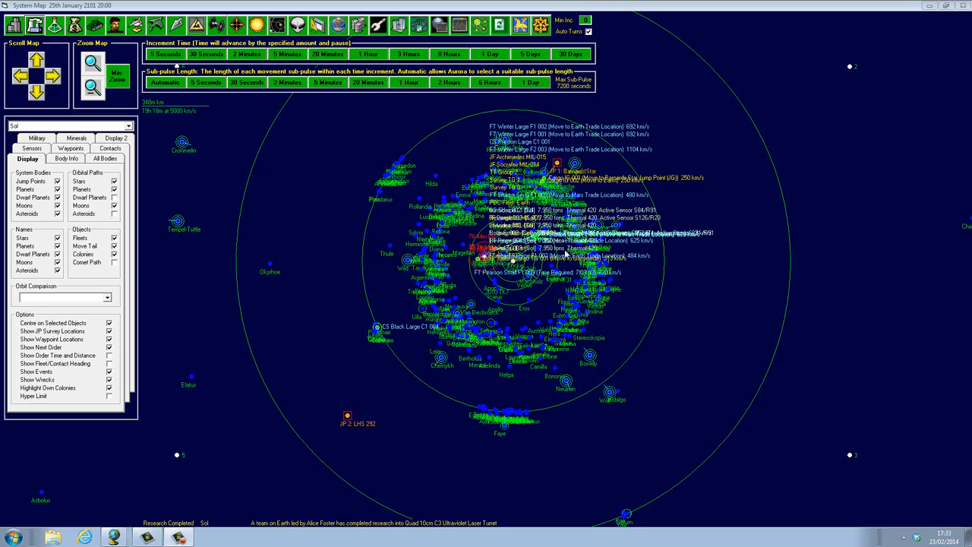
scroll(580, 213, "down", 1)
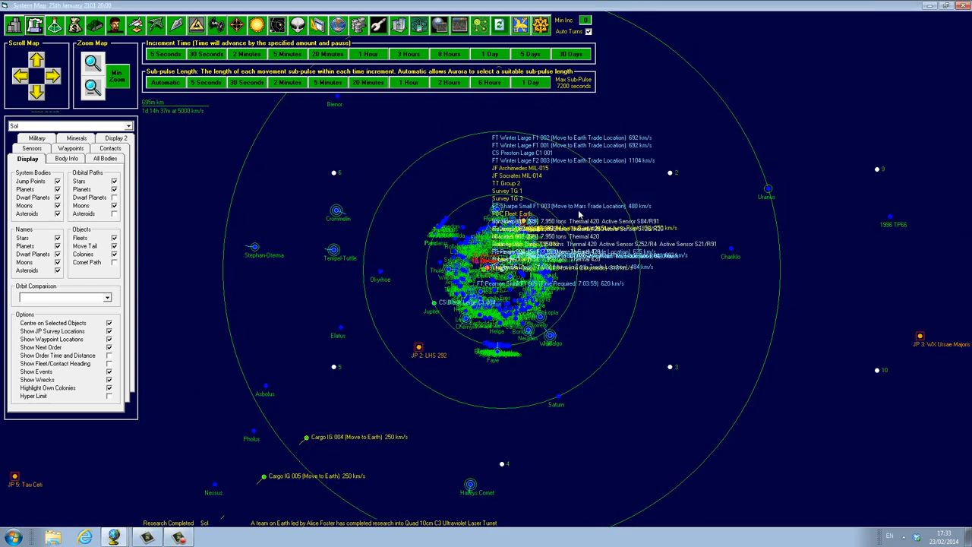
scroll(580, 214, "down", 1)
scroll(579, 214, "up", 1)
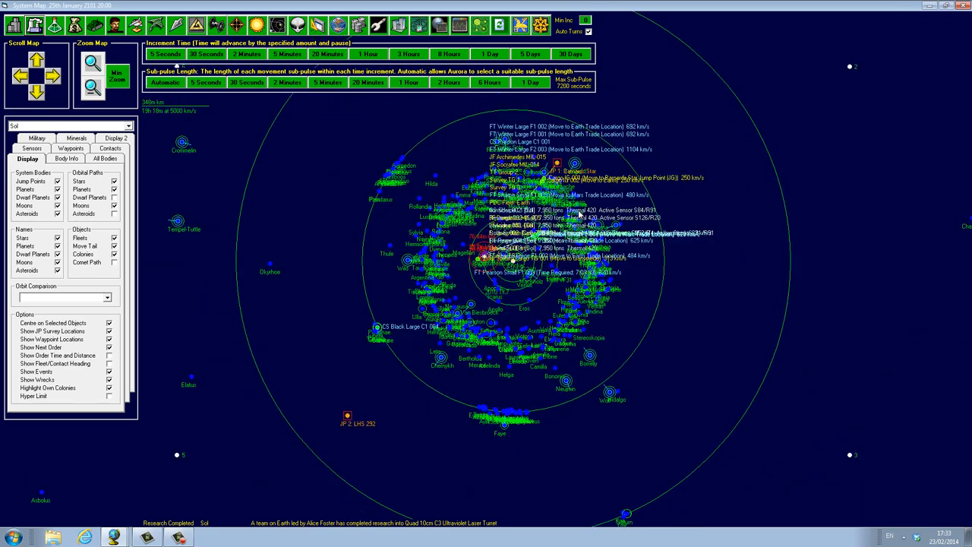
scroll(579, 213, "up", 1)
Review the event log and Earth's research projects in Population and Production
left_click(525, 34)
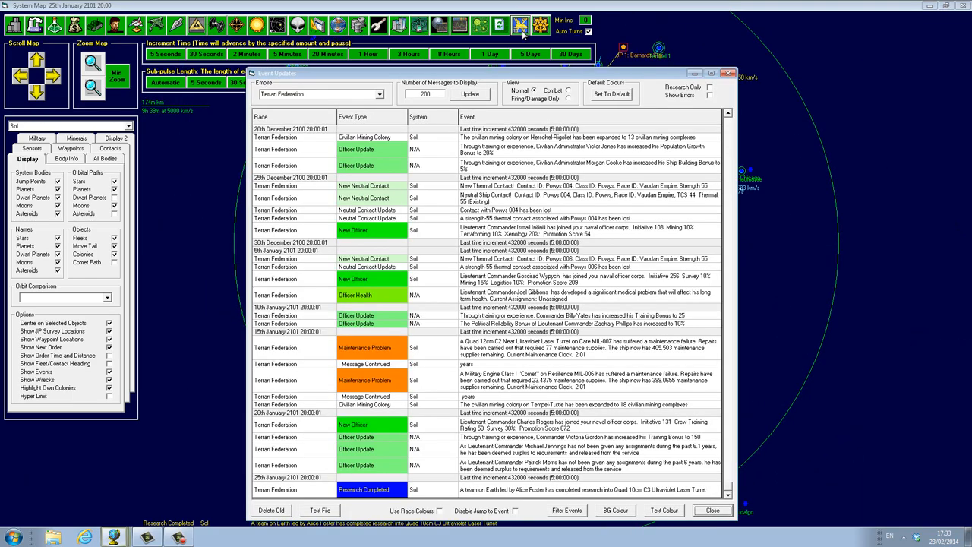
left_click(712, 510)
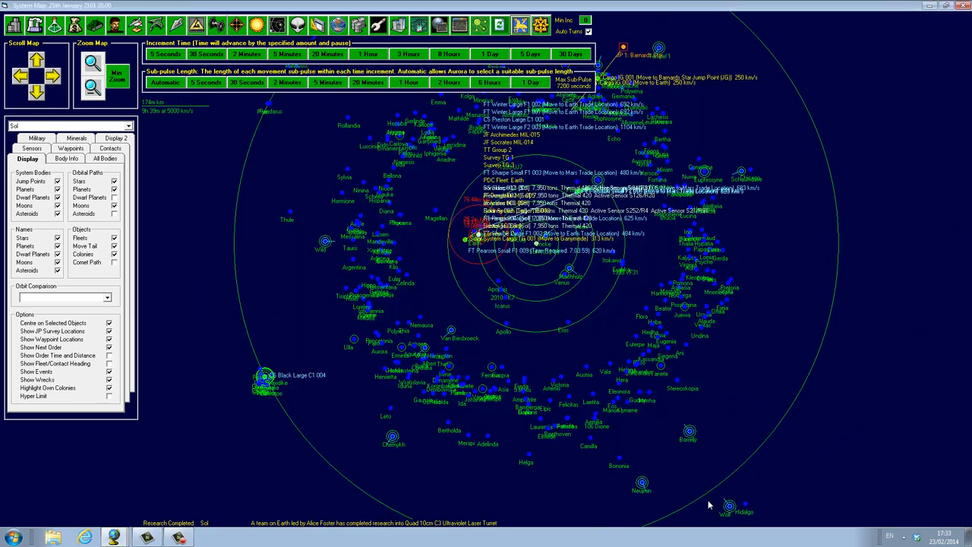
key("F2")
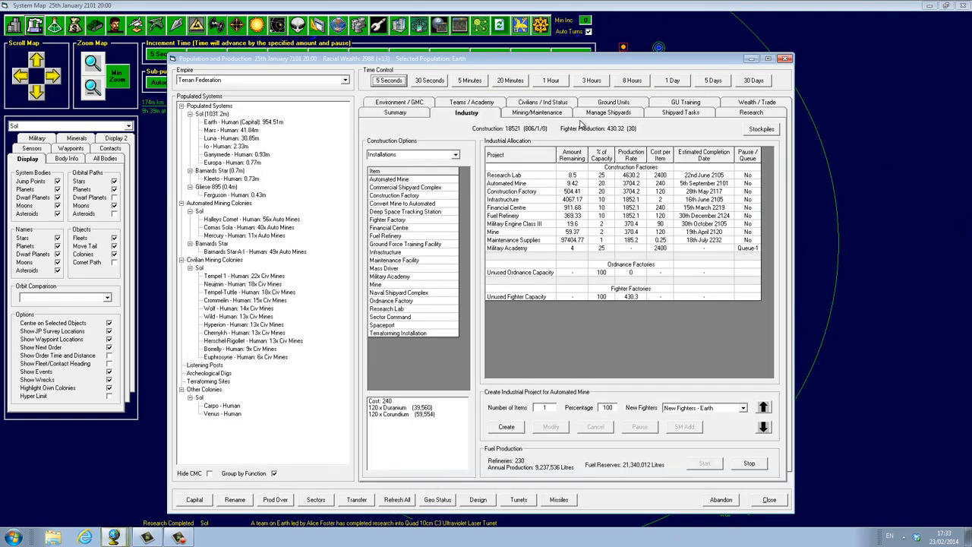
left_click(728, 113)
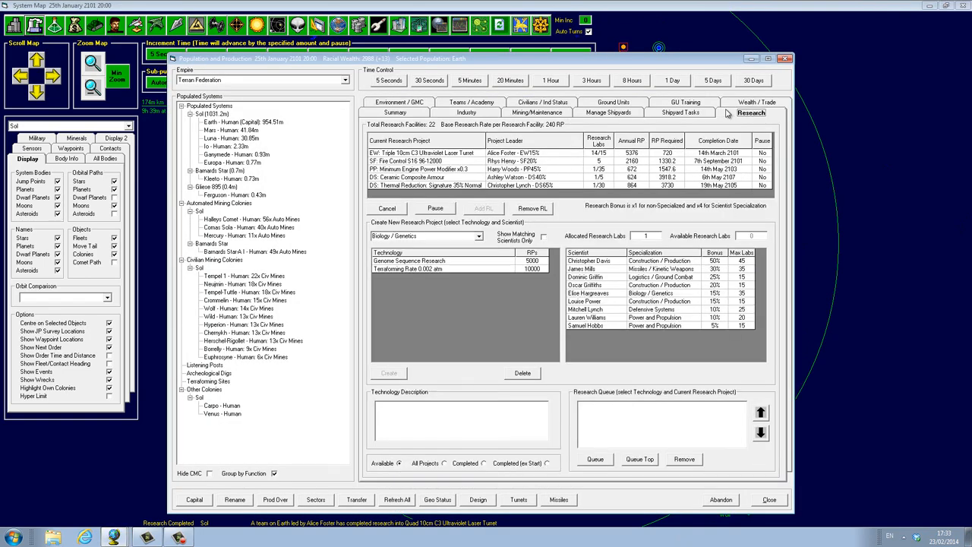
left_click(786, 59)
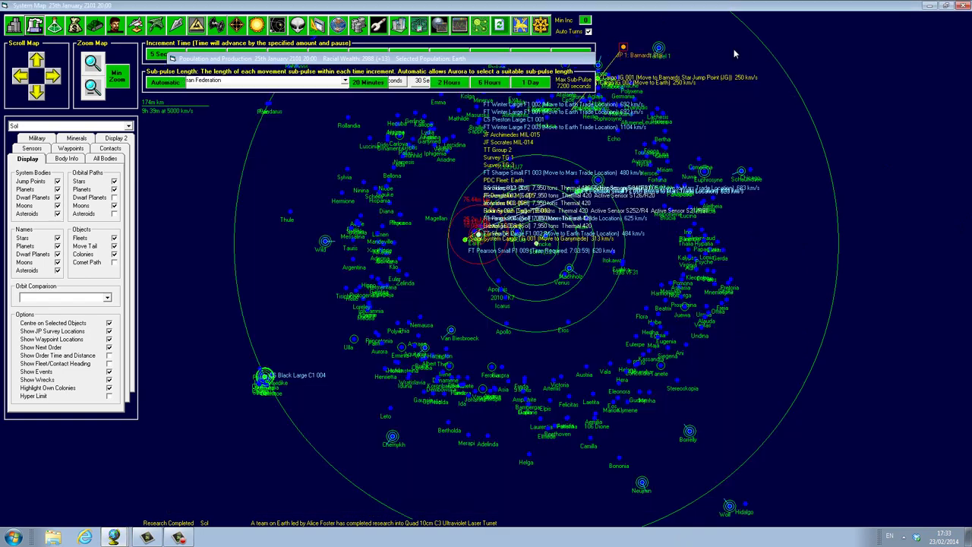
Check the event log once more and advance game time by five days
left_click(520, 26)
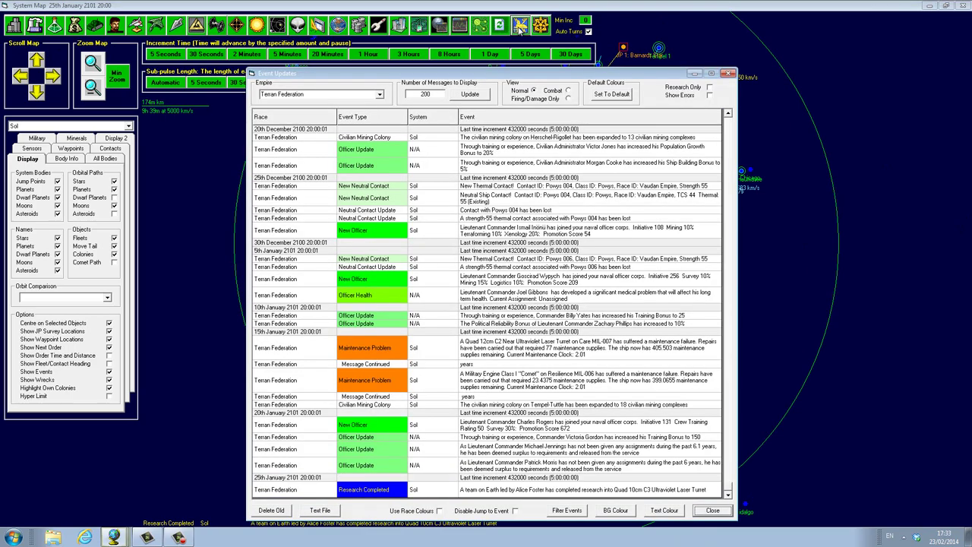
left_click(727, 74)
left_click(535, 56)
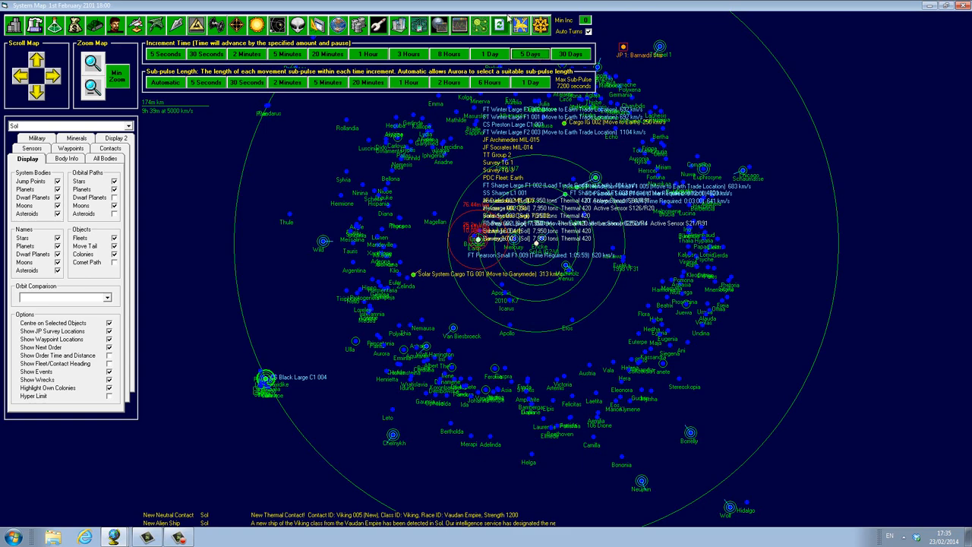
Review and close the latest events, then advance game time five days to 11 February
left_click(521, 25)
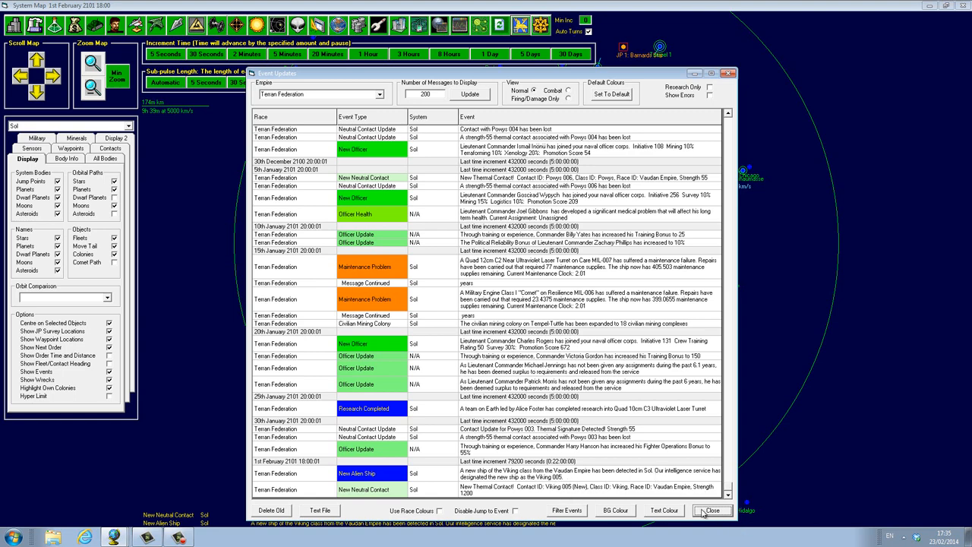
left_click(712, 509)
left_click(535, 54)
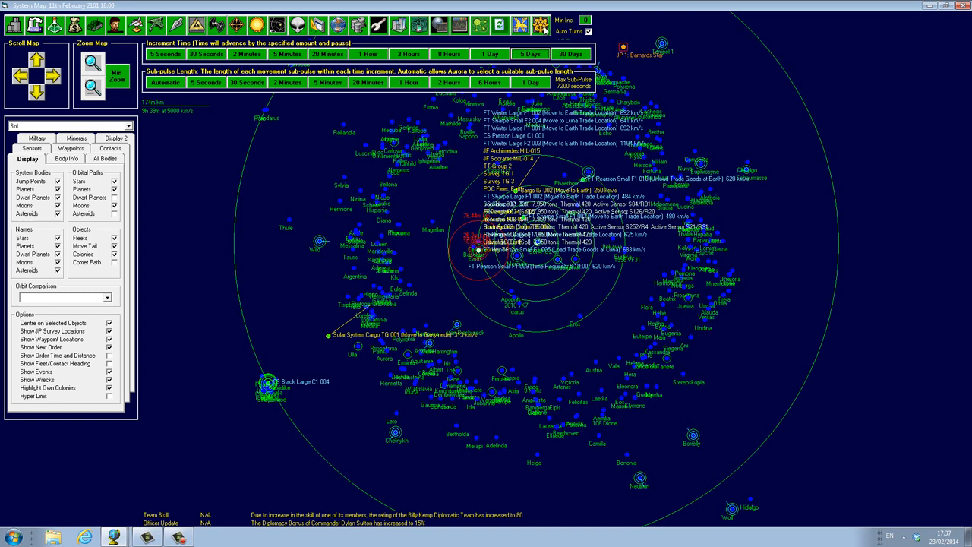
left_click(522, 29)
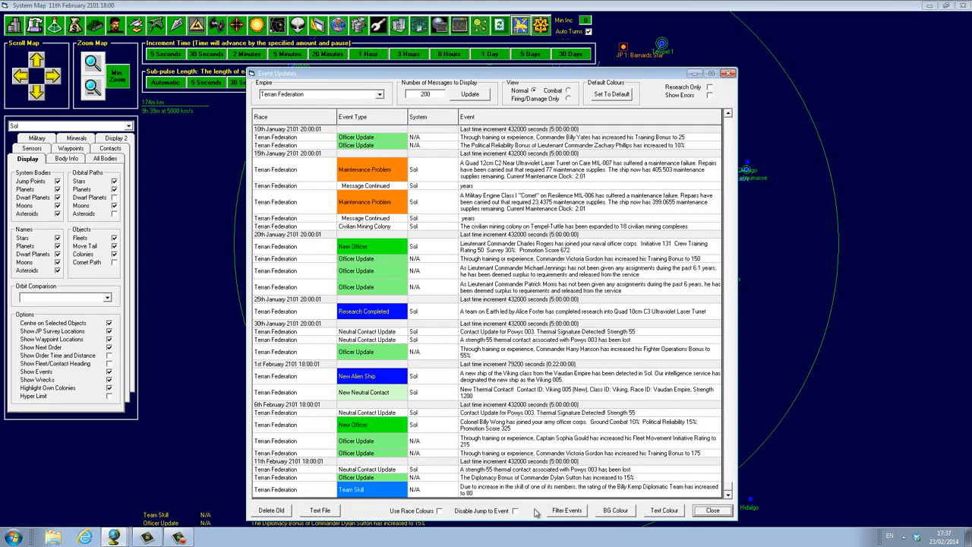
left_click(713, 510)
left_click(521, 25)
left_click(542, 56)
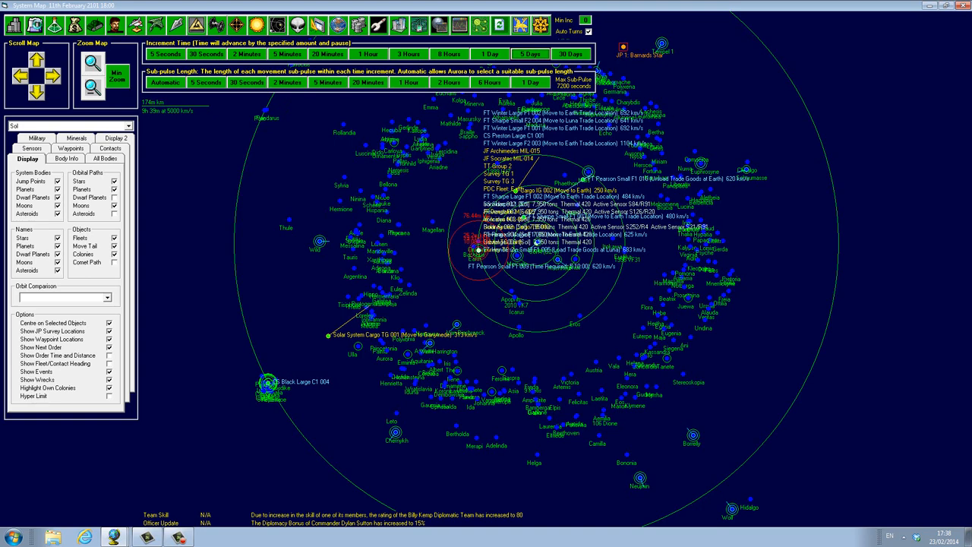
Glance at the event log and bring Earth's population and production overview back up
left_click(34, 25)
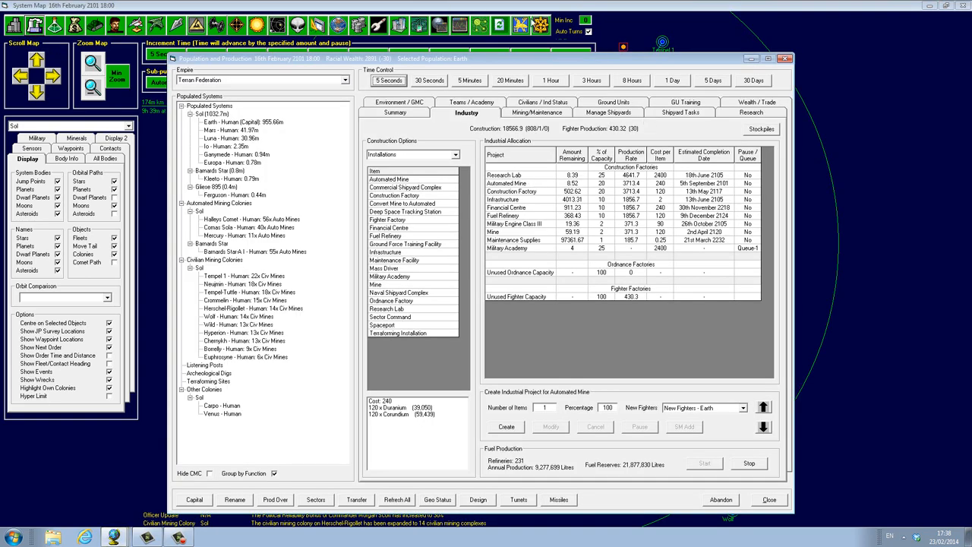
left_click(520, 25)
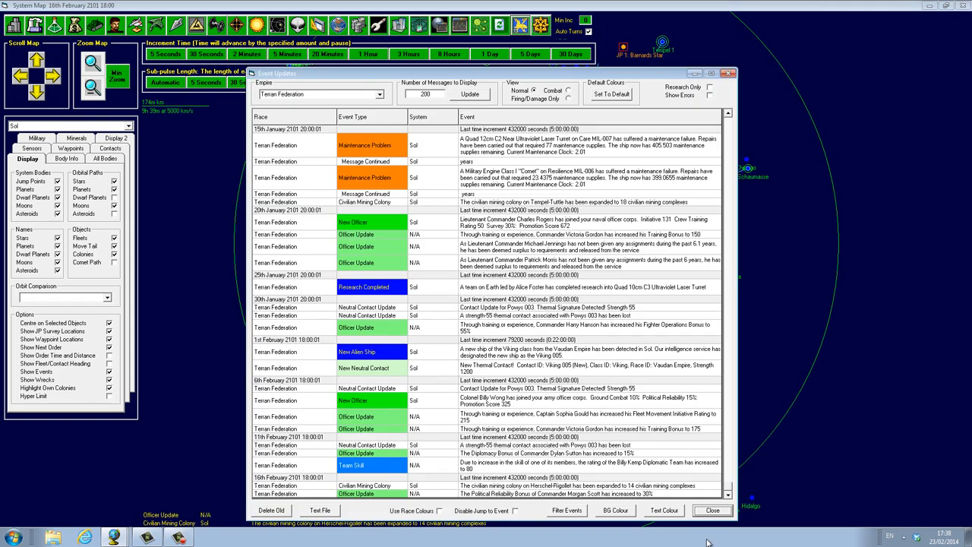
left_click(706, 510)
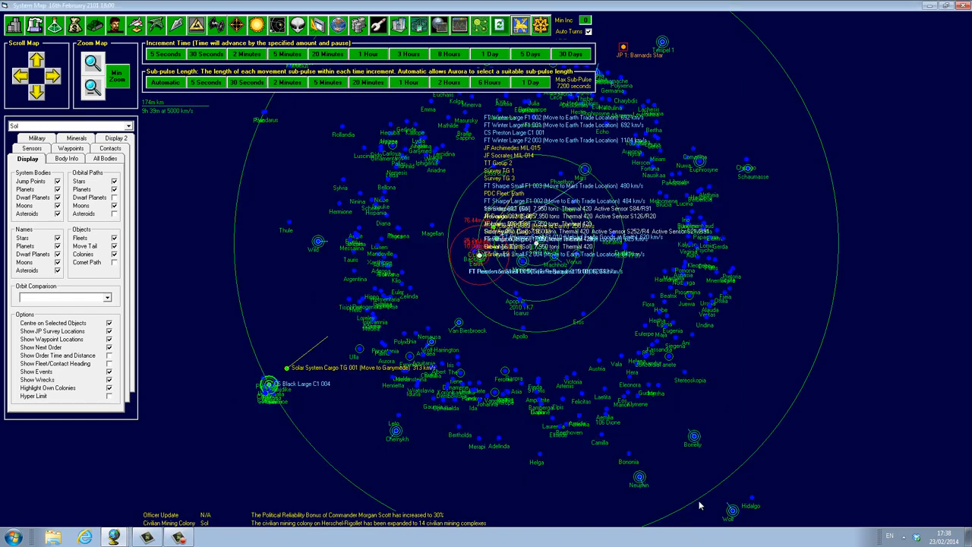
left_click(34, 27)
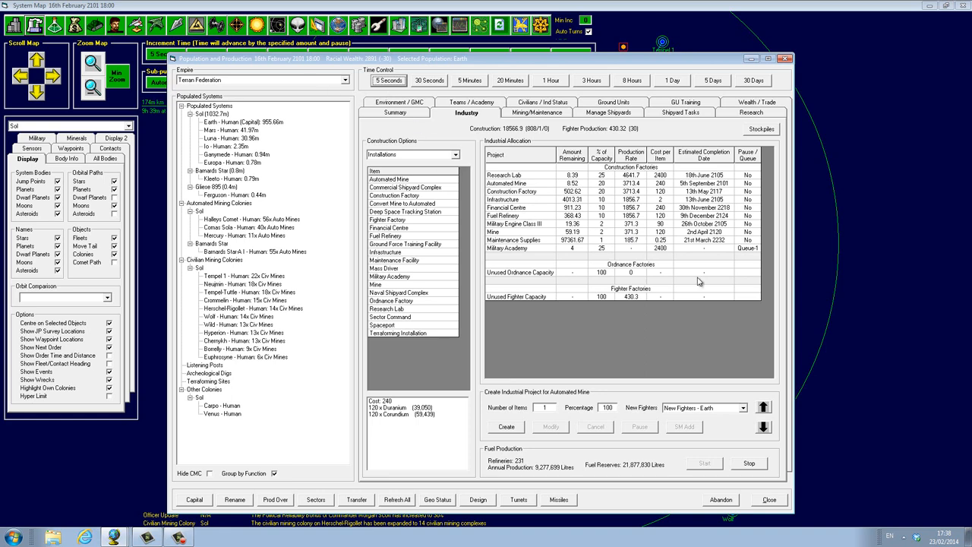
Review Earth's summary, the Military Engine Class III project and Minimum Engine Power Modifier research
left_click(411, 114)
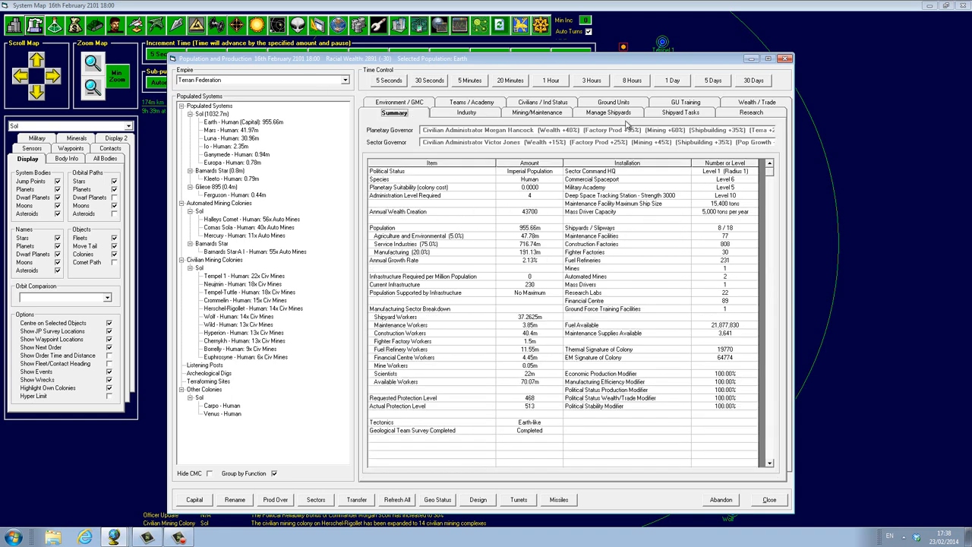
left_click(466, 114)
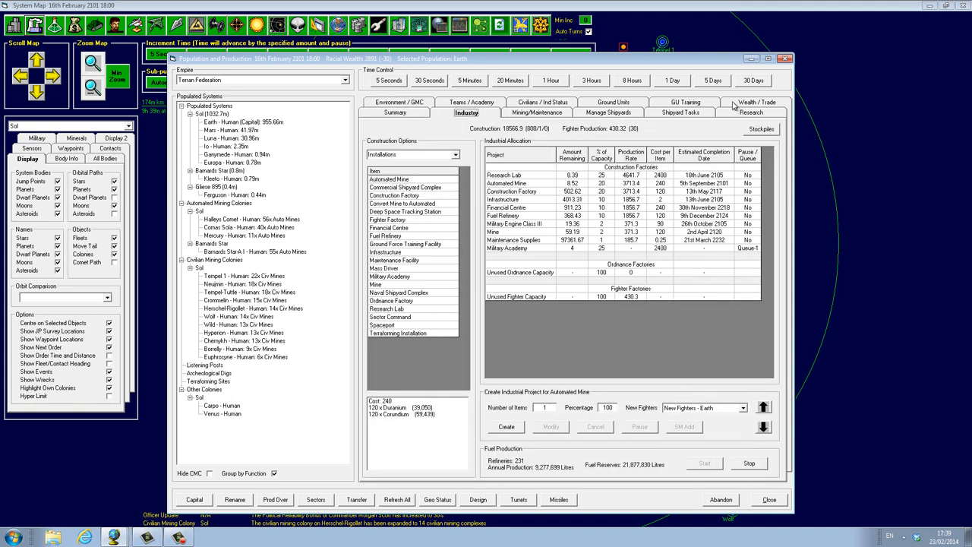
left_click(583, 226)
left_click(760, 112)
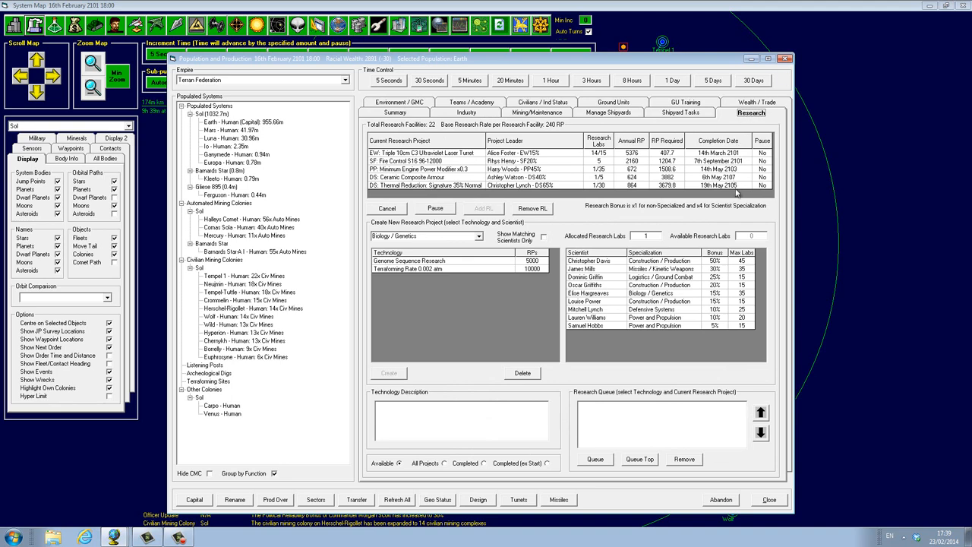
left_click(490, 171)
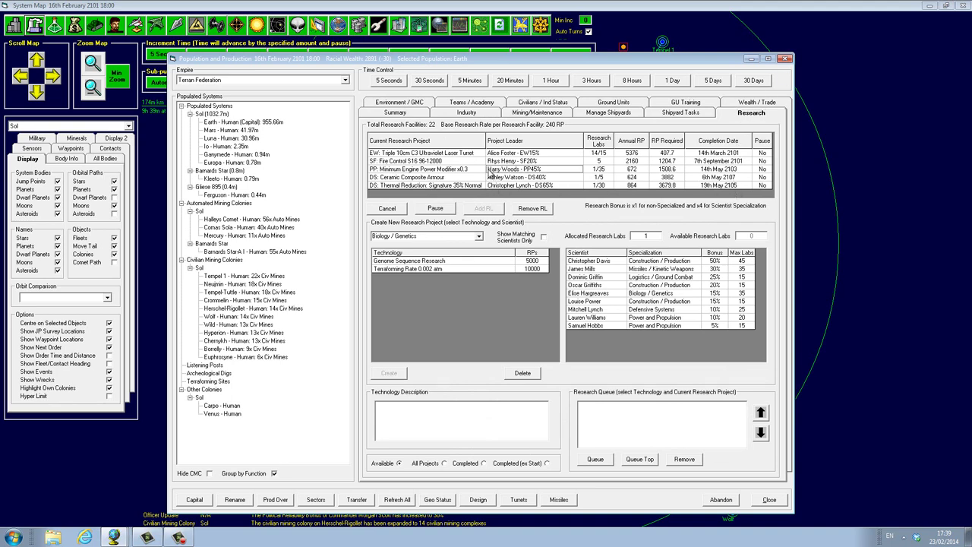
Close the production overview and the event log to return to the Sol map
left_click(786, 59)
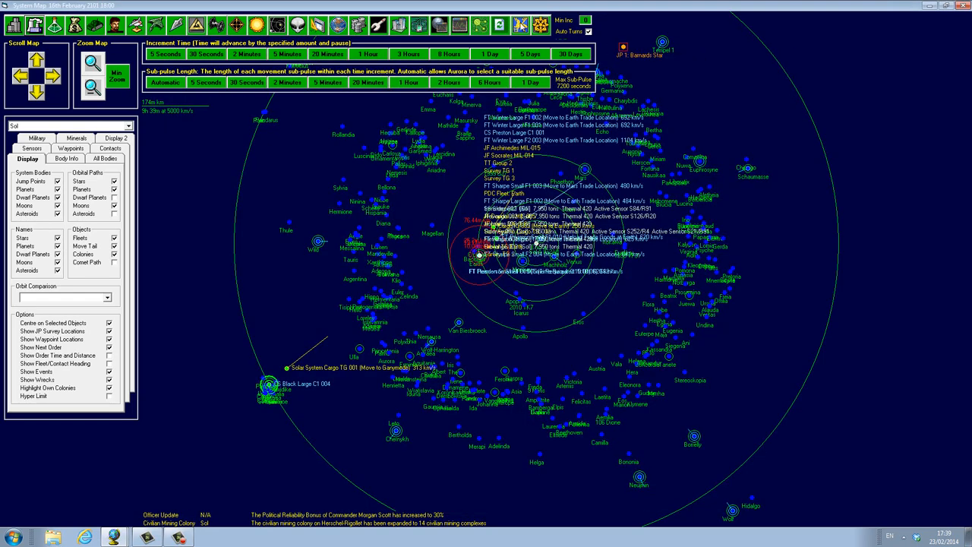
left_click(520, 25)
left_click(534, 59)
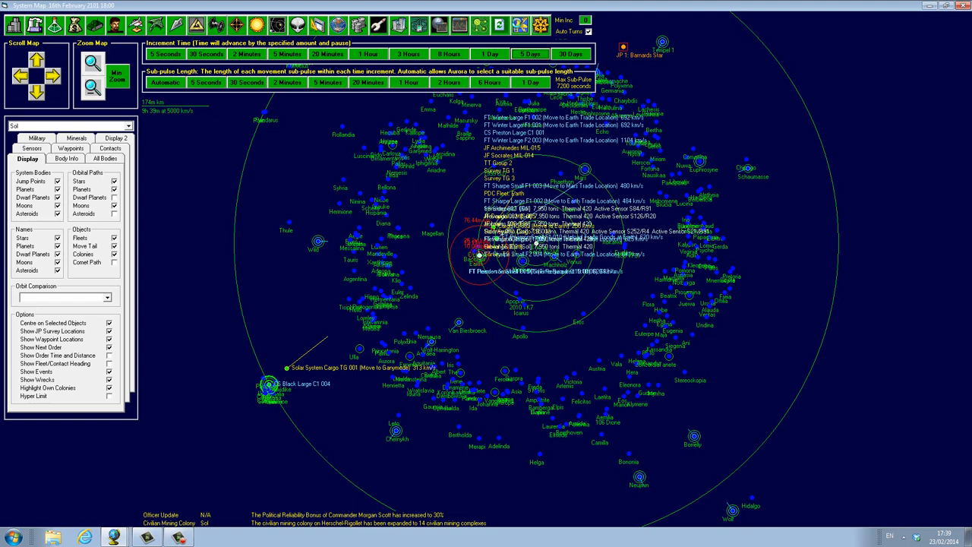
Advance five days to 21 February, read the Event Updates and close them
left_click(520, 25)
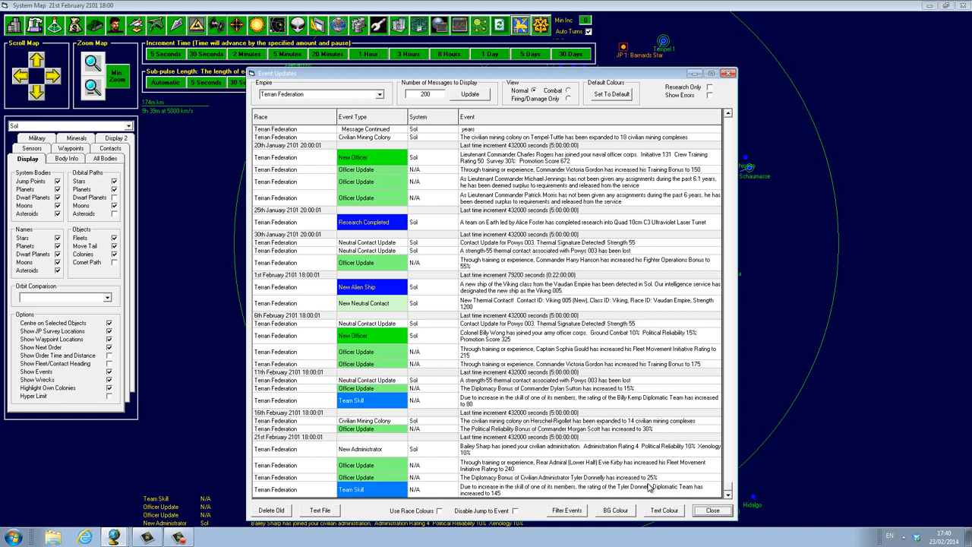
left_click(712, 511)
left_click(712, 511)
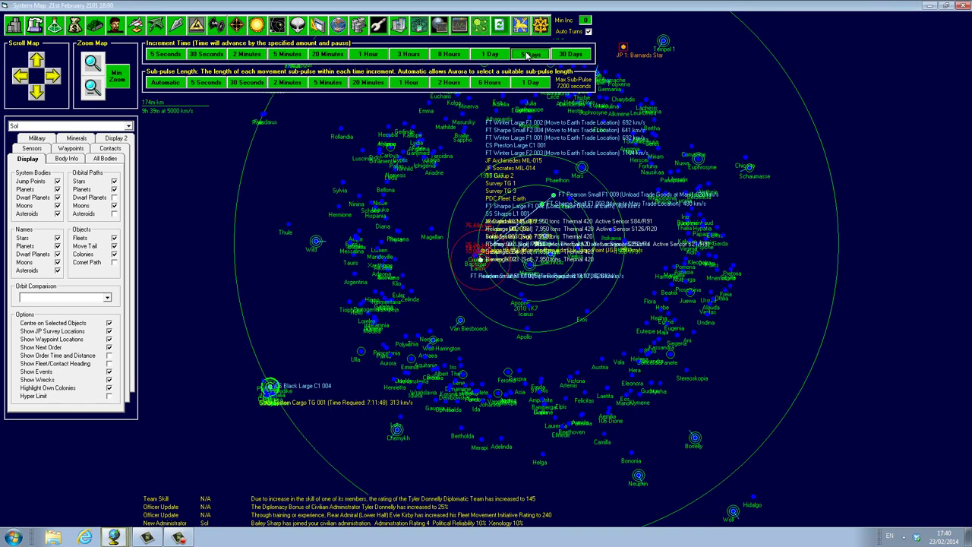
Advance game time five more days to 25 February 2101
left_click(531, 54)
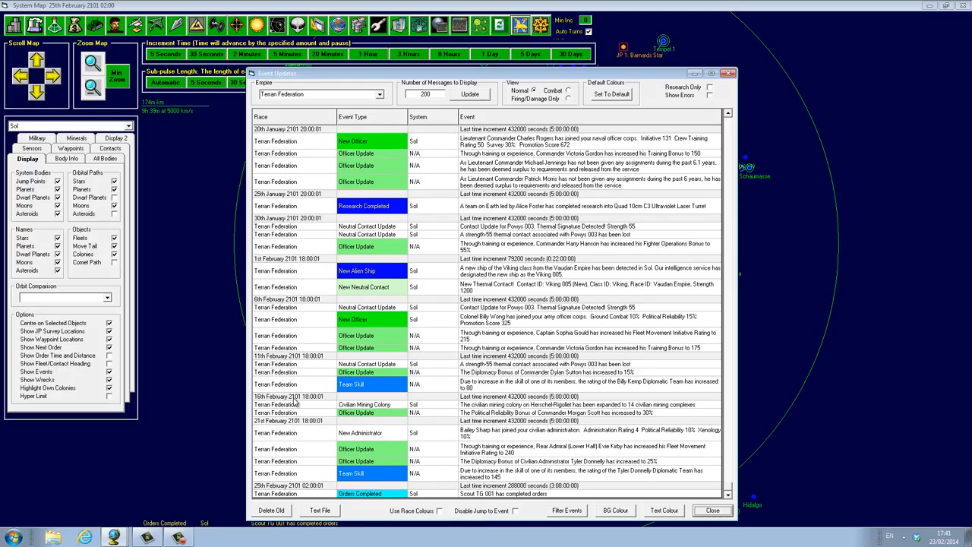
Bring up Missile Design centred on screen and edit the Size 1.5 Anti-ship Missile's warhead strength
left_click(28, 25)
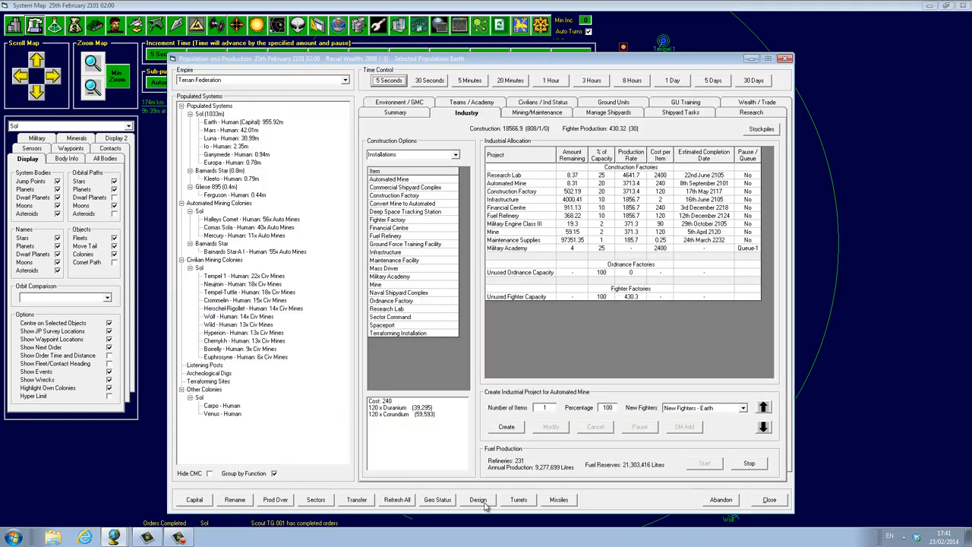
left_click(558, 500)
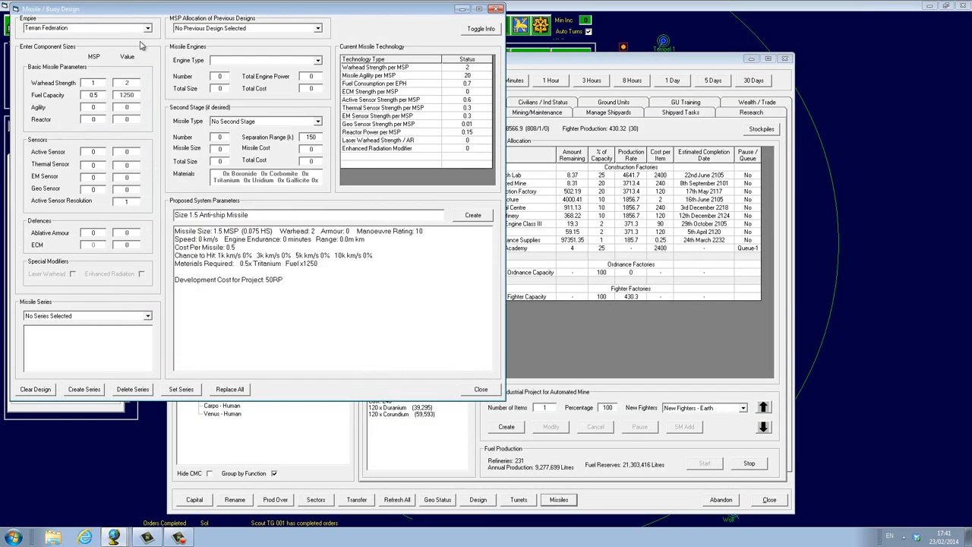
left_click_drag(161, 9, 366, 75)
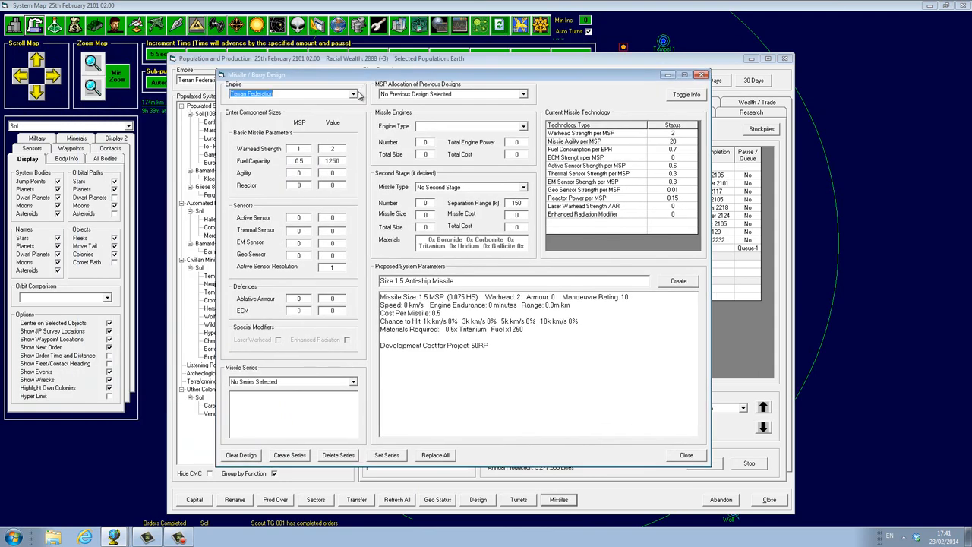
left_click(299, 149)
Check the missile series list, the missile name field and available engine options
left_click(299, 385)
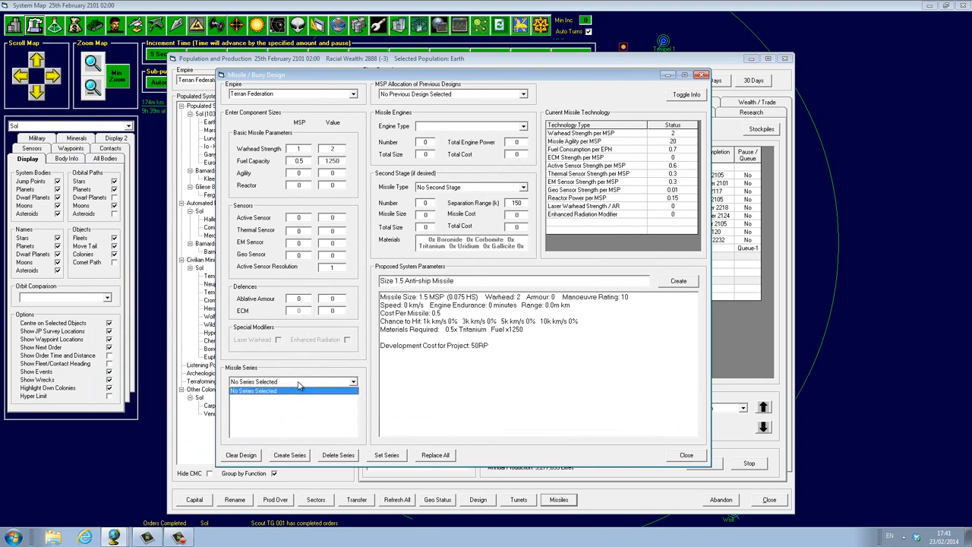
left_click(299, 384)
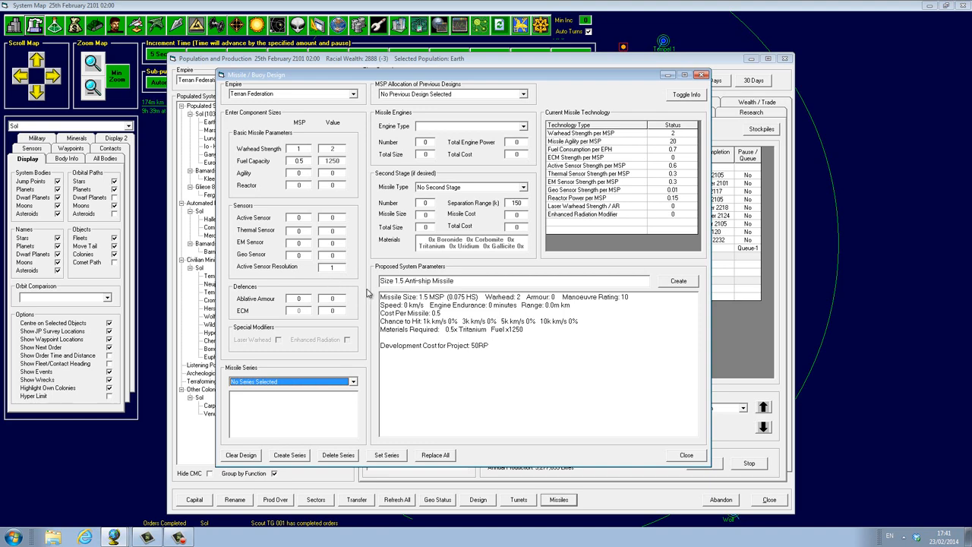
left_click(414, 282)
left_click(459, 190)
left_click(453, 127)
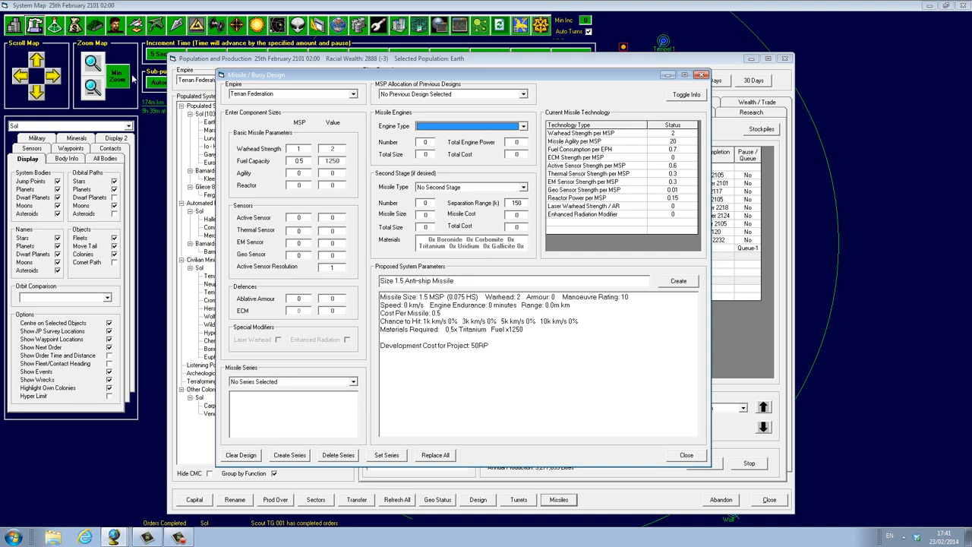
Start a Missile Launchers research project and try launcher sizes, settling back on size 1
left_click(483, 500)
left_click(749, 73)
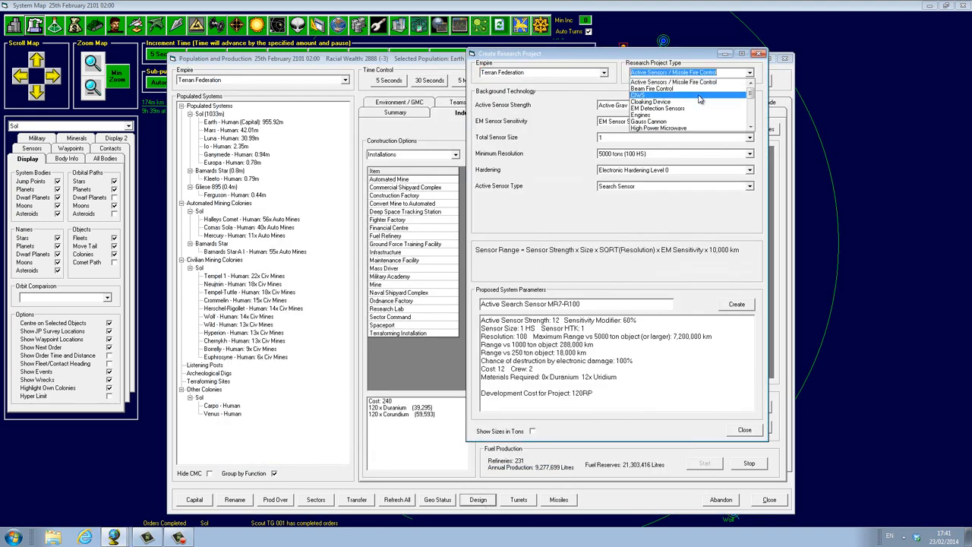
scroll(689, 106, "down", 1)
scroll(689, 106, "down", 1)
scroll(688, 106, "down", 1)
scroll(686, 104, "down", 1)
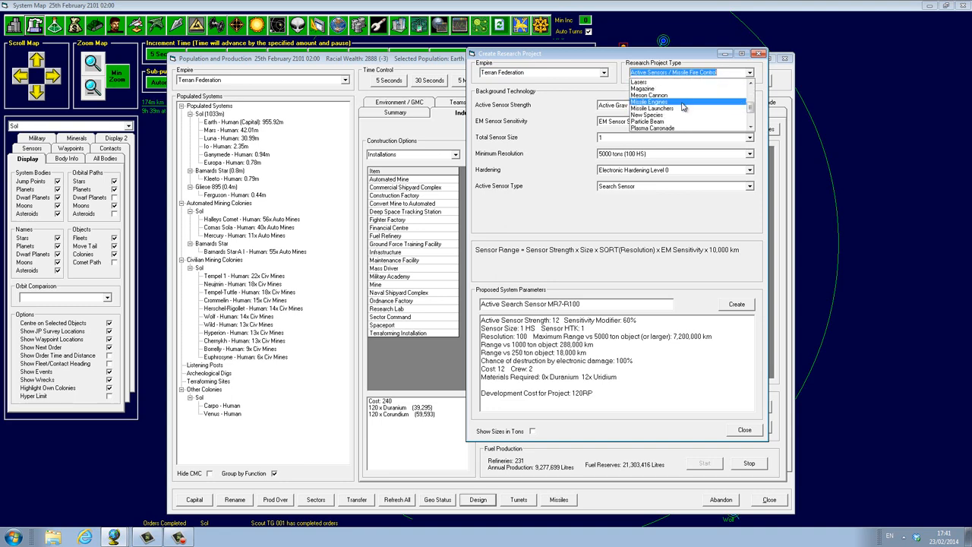
left_click(684, 109)
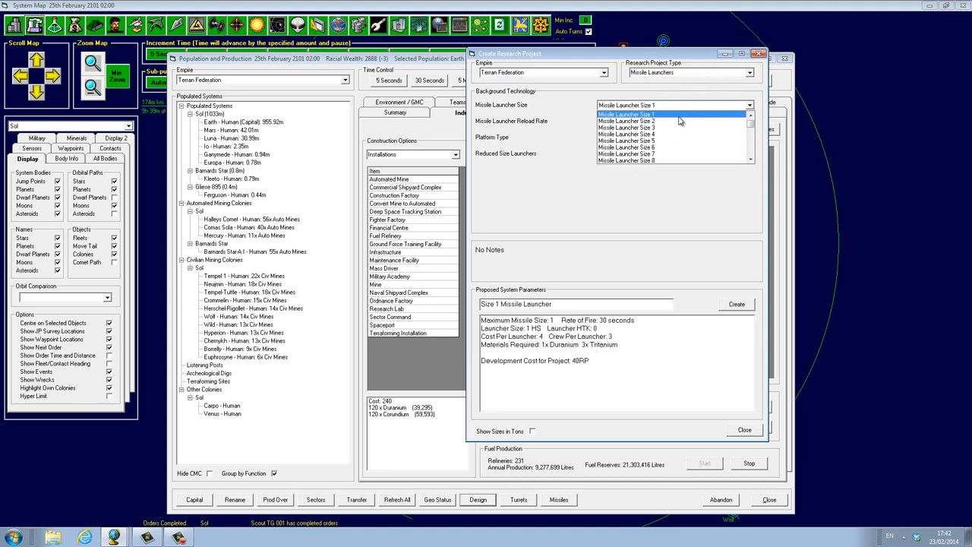
left_click(681, 122)
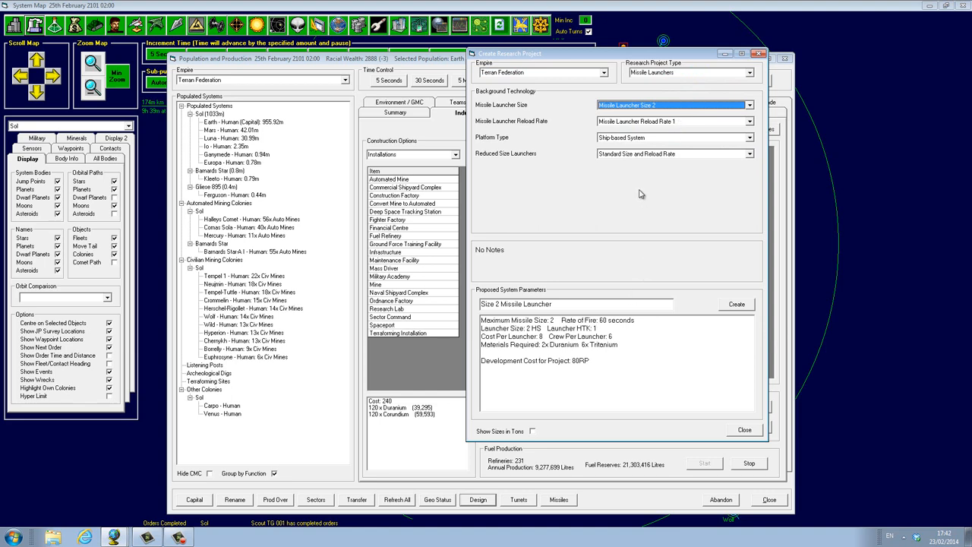
left_click(638, 125)
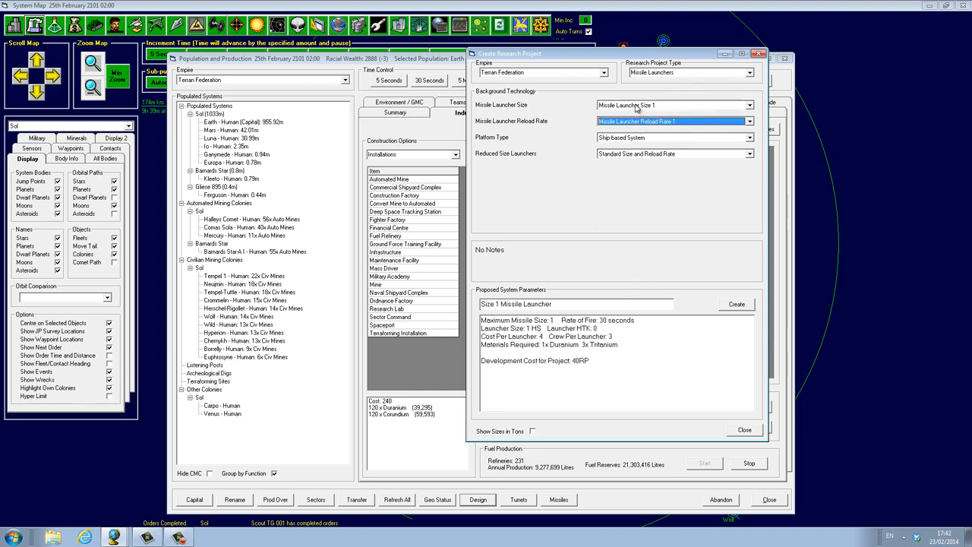
left_click(636, 107)
key("Down")
key("Down")
key("Down")
key("Up")
key("Up")
key("Up")
key("Down")
key("Down")
key("Down")
key("Down")
key("Down")
key("Down")
key("Down")
key("Down")
key("Down")
key("Down")
key("Down")
key("Down")
key("Down")
key("Down")
key("Down")
key("Down")
key("Down")
key("Down")
key("Down")
key("Down")
key("Down")
key("Down")
key("Down")
key("Down")
key("Down")
key("Down")
key("Up")
key("Up")
key("Up")
key("Up")
key("Up")
key("Up")
key("Up")
key("Up")
key("Up")
key("Up")
key("Up")
key("Up")
key("Up")
key("Up")
key("Up")
key("Up")
key("Up")
key("Up")
key("Up")
key("Up")
key("Up")
key("Up")
key("Up")
key("Up")
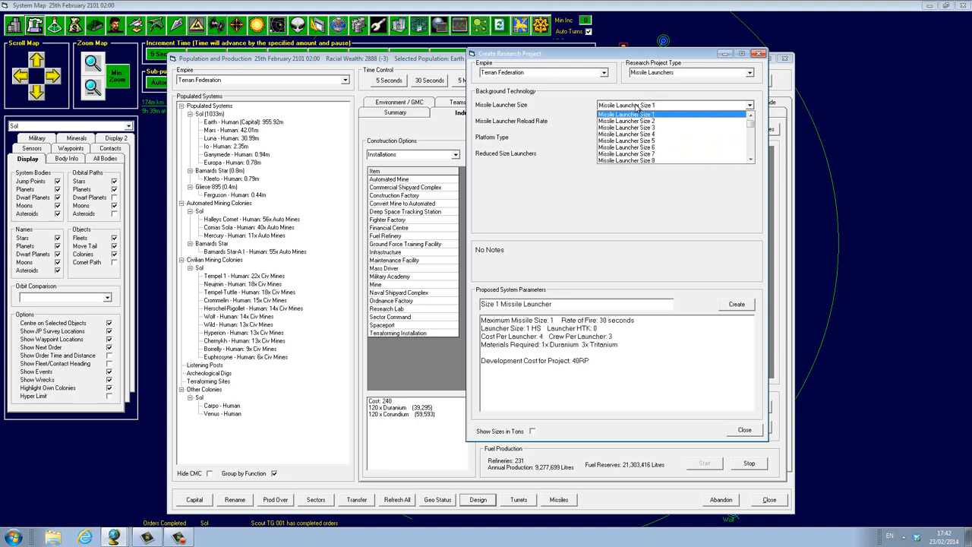
left_click(637, 107)
Try PDC-based and reduced-size launcher platforms, then leave the launcher at size 1 and close
left_click(642, 137)
left_click(642, 146)
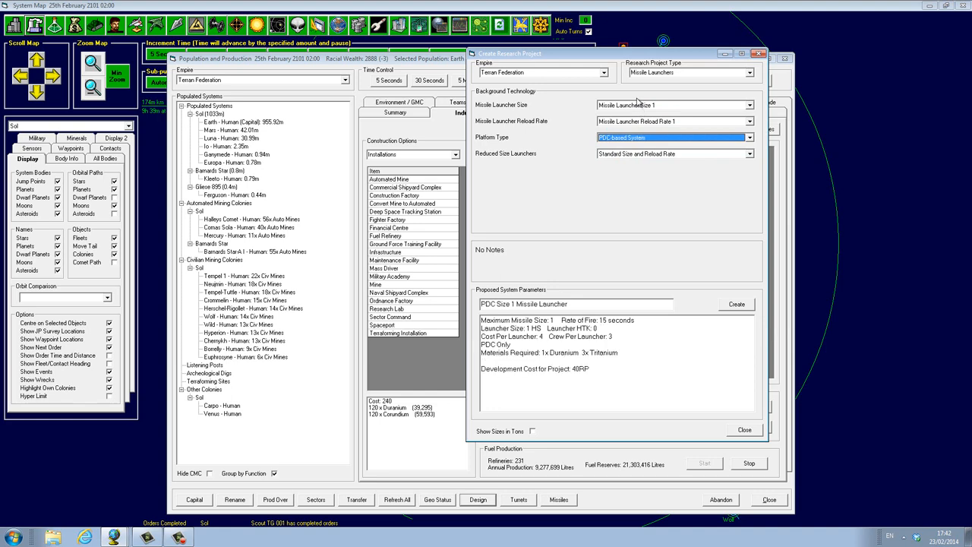
key("Up")
left_click(644, 154)
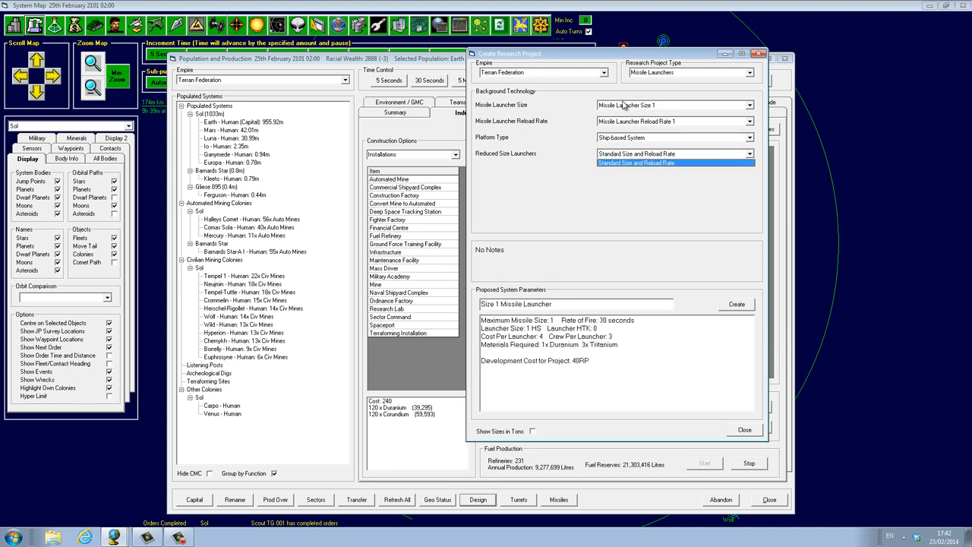
left_click(631, 139)
key("Down")
left_click(627, 107)
left_click(758, 56)
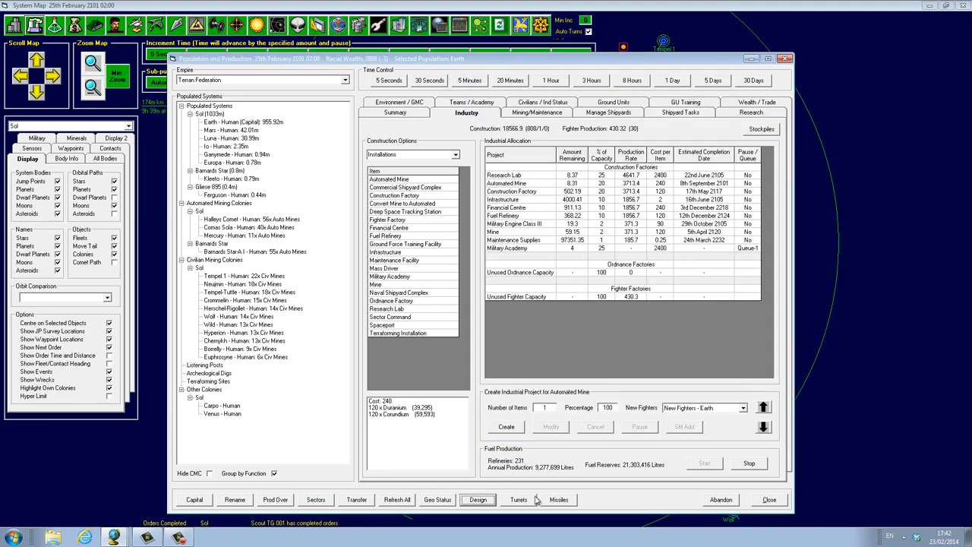
Look at the missile design window briefly and close it again
left_click(558, 499)
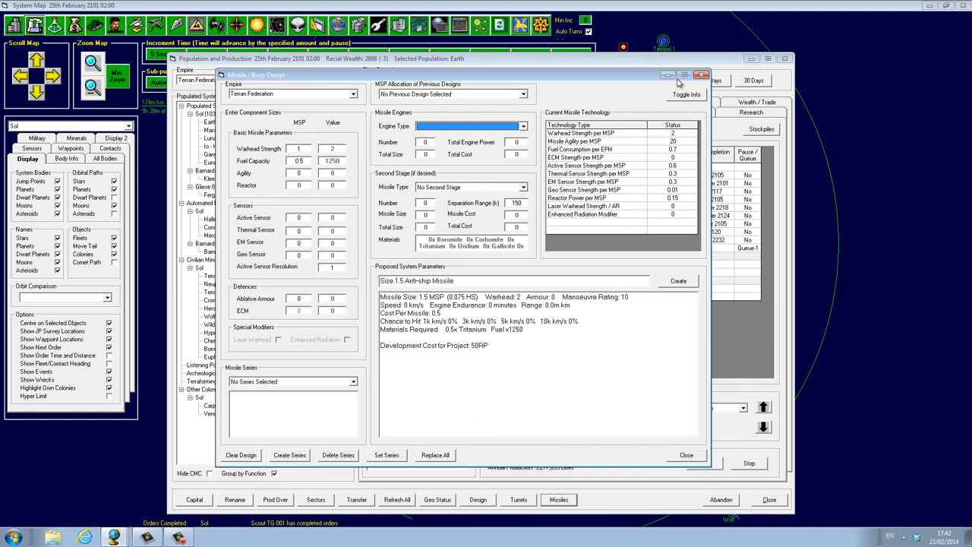
left_click(702, 75)
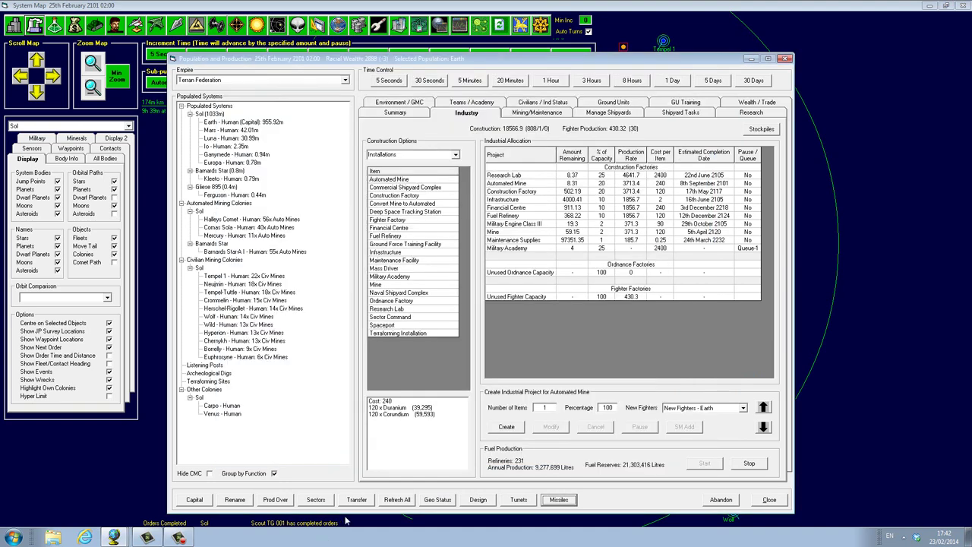
Propose a Missile Engines project using Nuclear Pulse technology with Engine Power x3.00
left_click(478, 500)
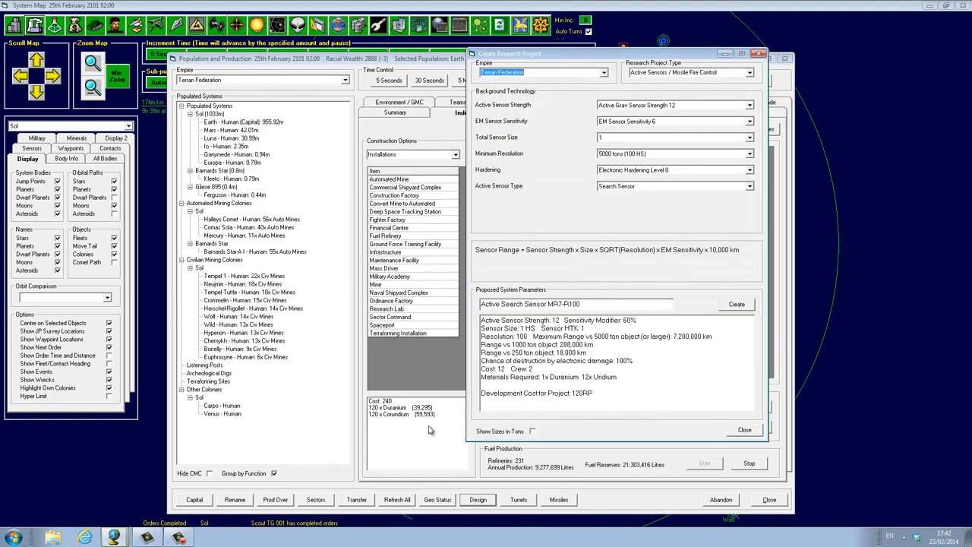
left_click(749, 74)
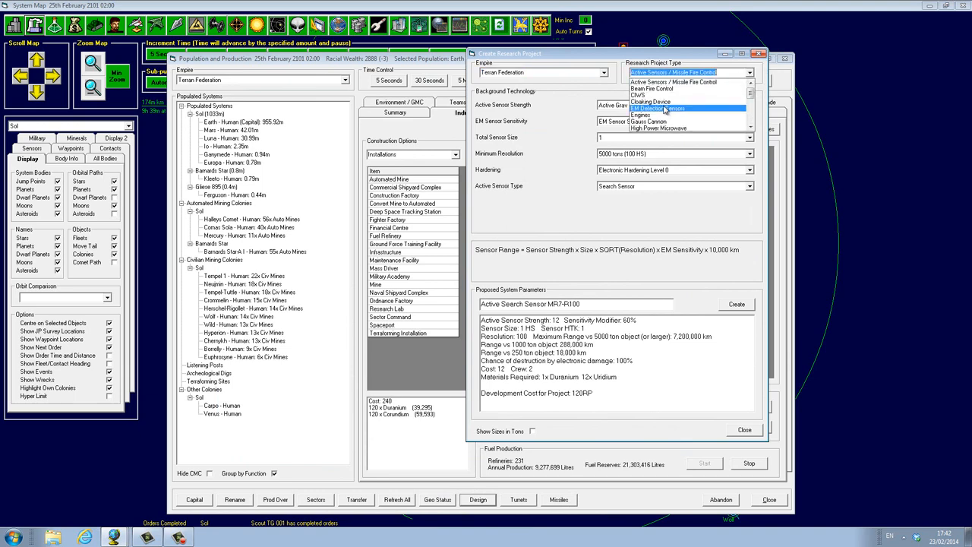
scroll(671, 105, "down", 3)
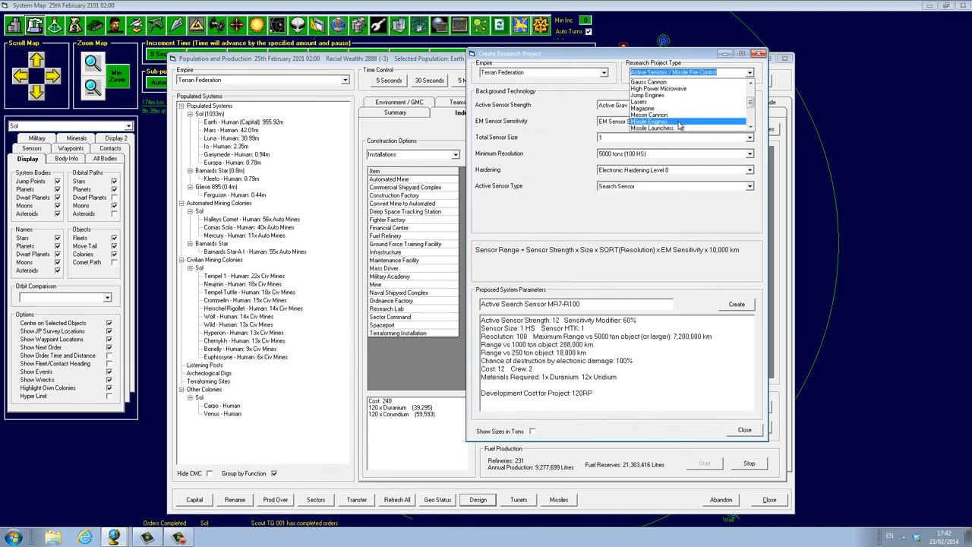
left_click(679, 122)
left_click(669, 107)
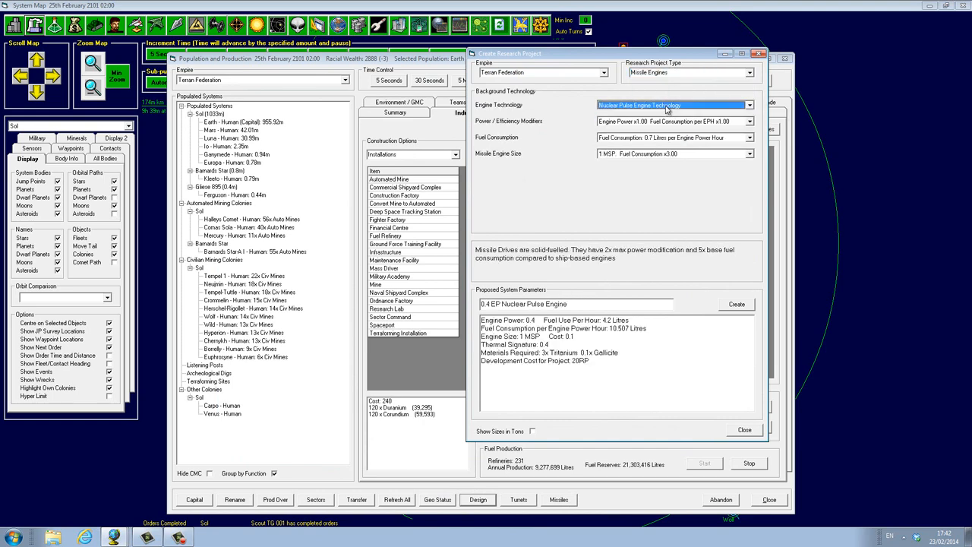
left_click(669, 122)
scroll(673, 141, "down", 3)
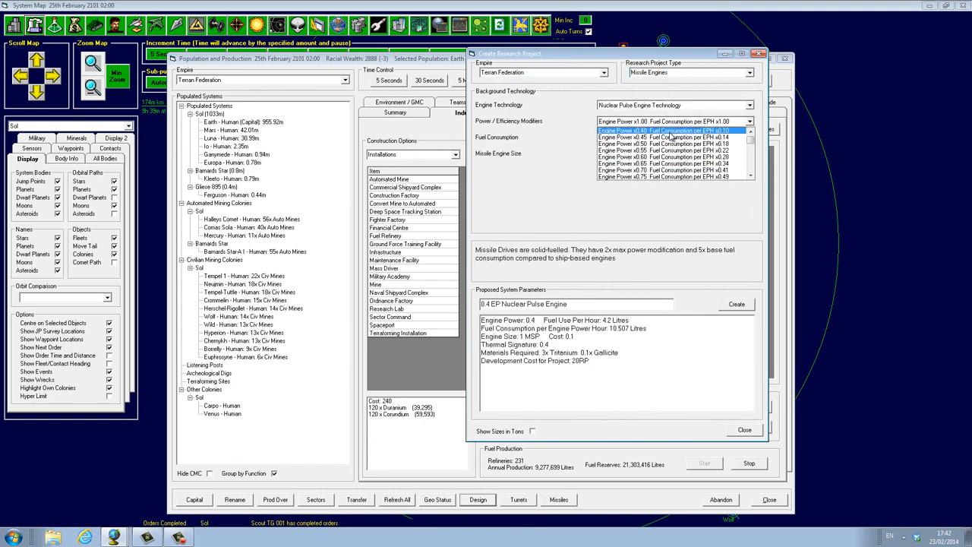
scroll(673, 148, "down", 3)
scroll(674, 160, "down", 3)
scroll(675, 171, "down", 3)
scroll(675, 173, "down", 2)
left_click(662, 176)
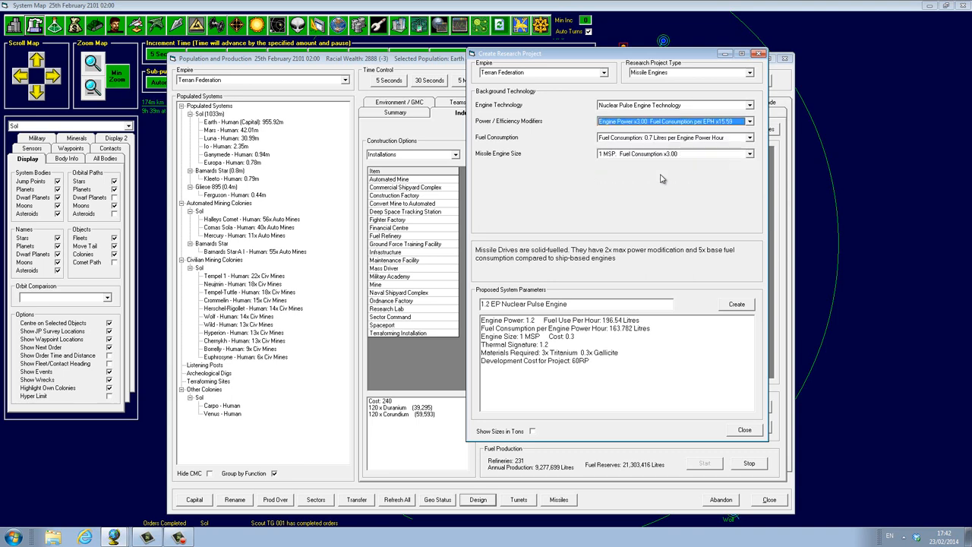
scroll(661, 179, "up", 1)
scroll(662, 178, "down", 1)
Set fuel 0.7 litres and engine size 1.5 MSP for a 1.8 EP, 90RP engine, keeping Missile Engines
left_click(646, 139)
left_click(647, 146)
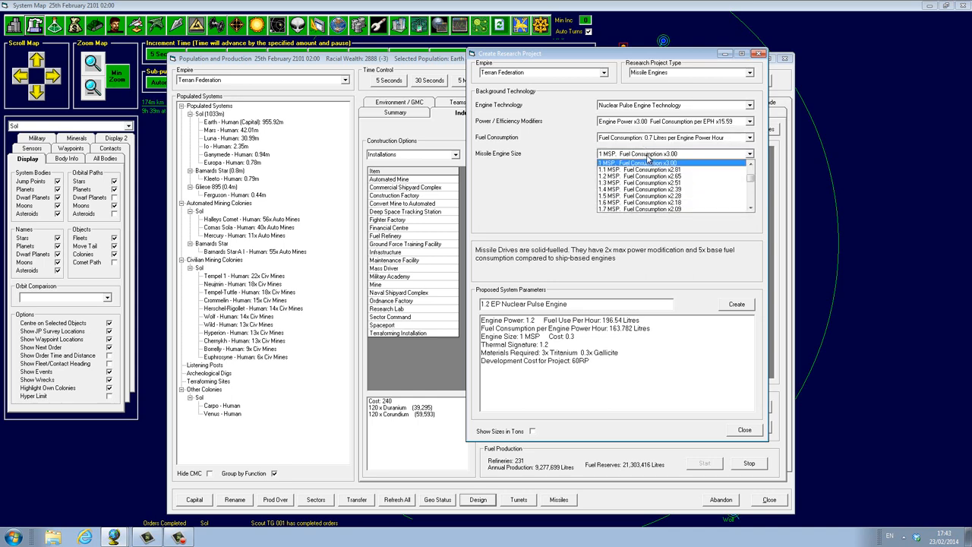
scroll(649, 157, "up", 1)
scroll(650, 157, "up", 1)
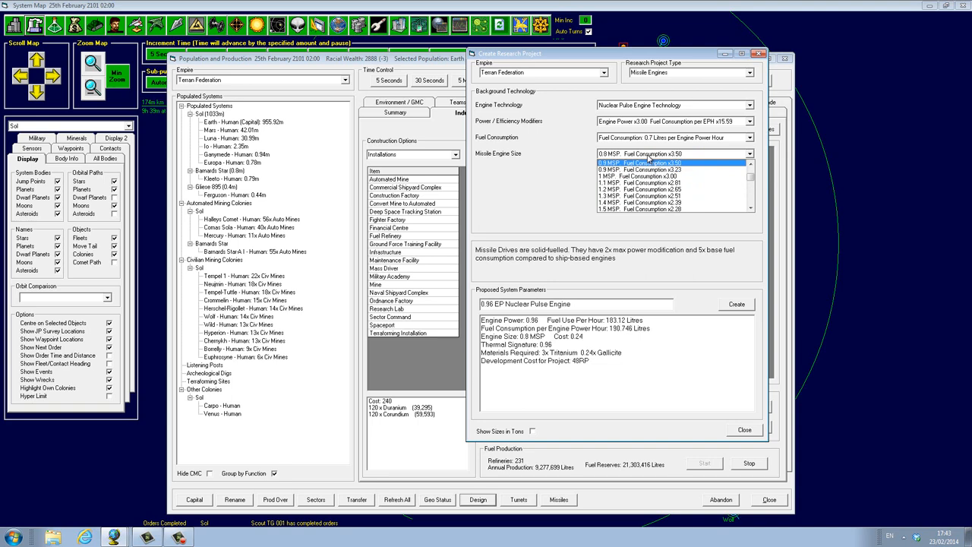
scroll(649, 157, "up", 1)
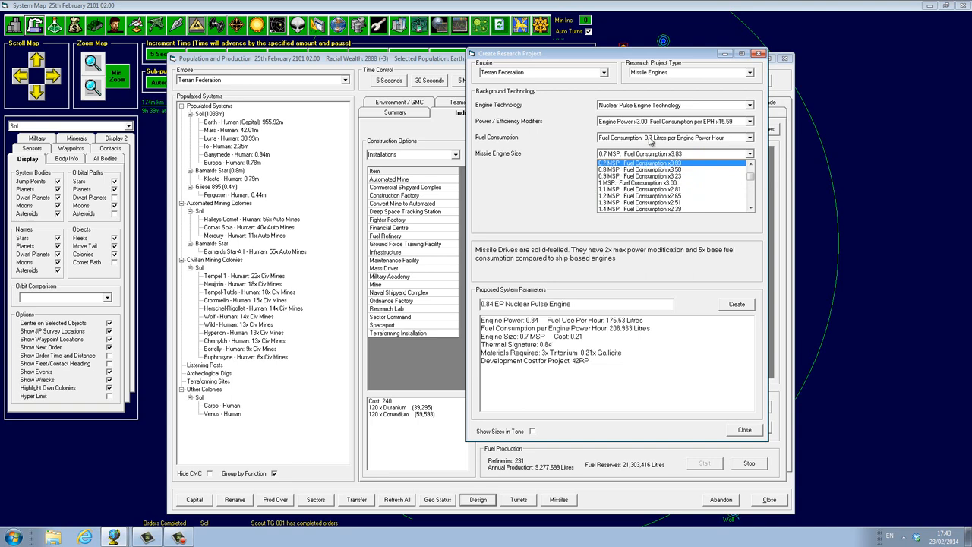
scroll(650, 140, "up", 1)
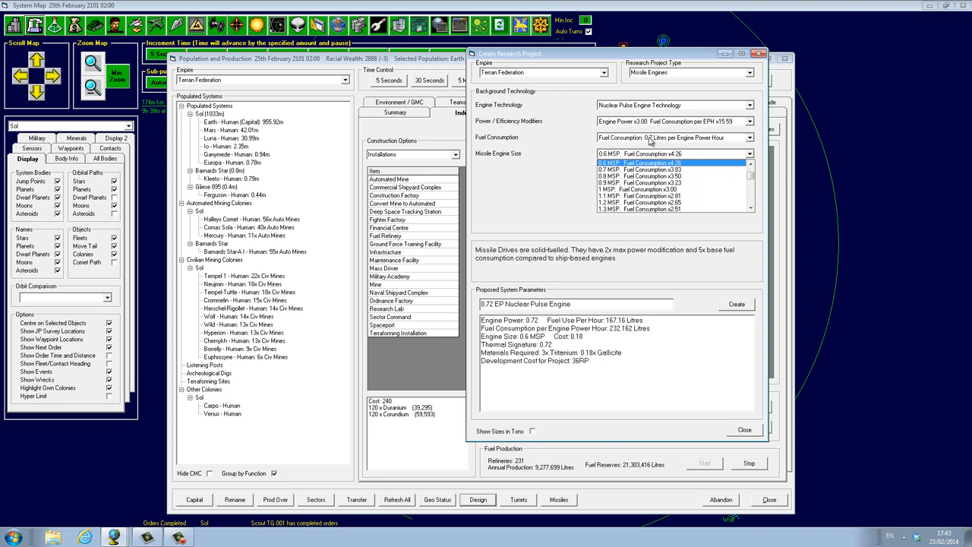
scroll(650, 141, "up", 1)
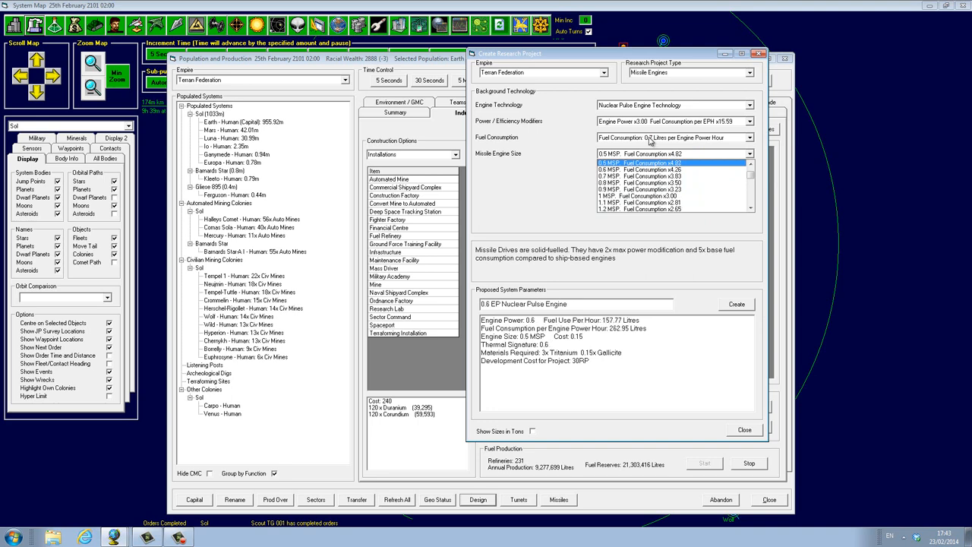
scroll(650, 140, "down", 2)
scroll(650, 141, "down", 1)
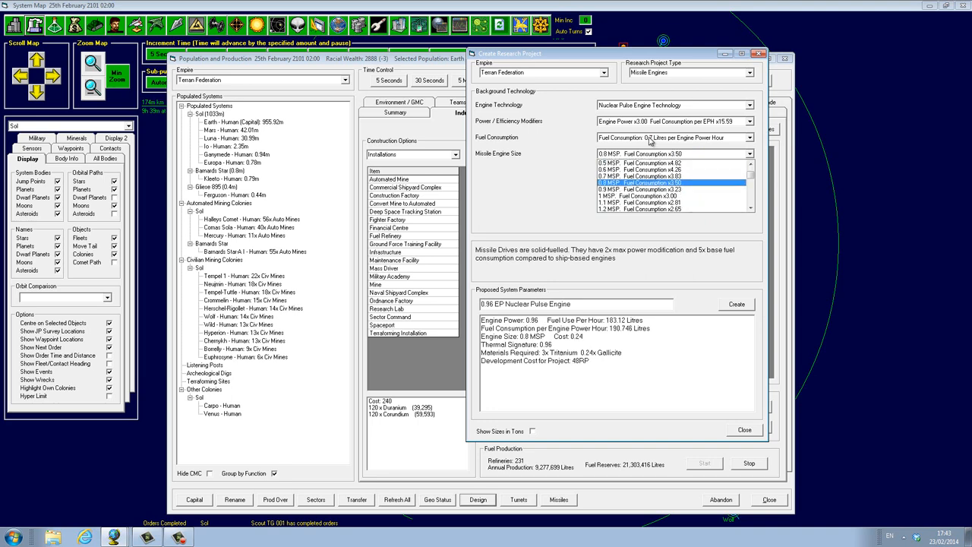
scroll(649, 140, "down", 1)
scroll(649, 140, "down", 1)
scroll(650, 140, "down", 1)
scroll(649, 141, "down", 1)
scroll(650, 141, "down", 1)
scroll(649, 141, "down", 2)
scroll(650, 141, "down", 1)
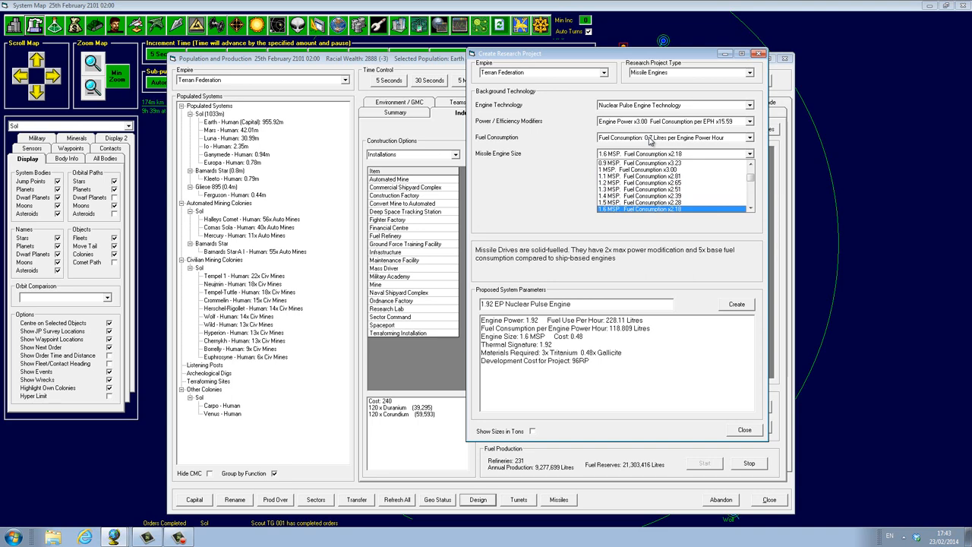
scroll(649, 141, "up", 1)
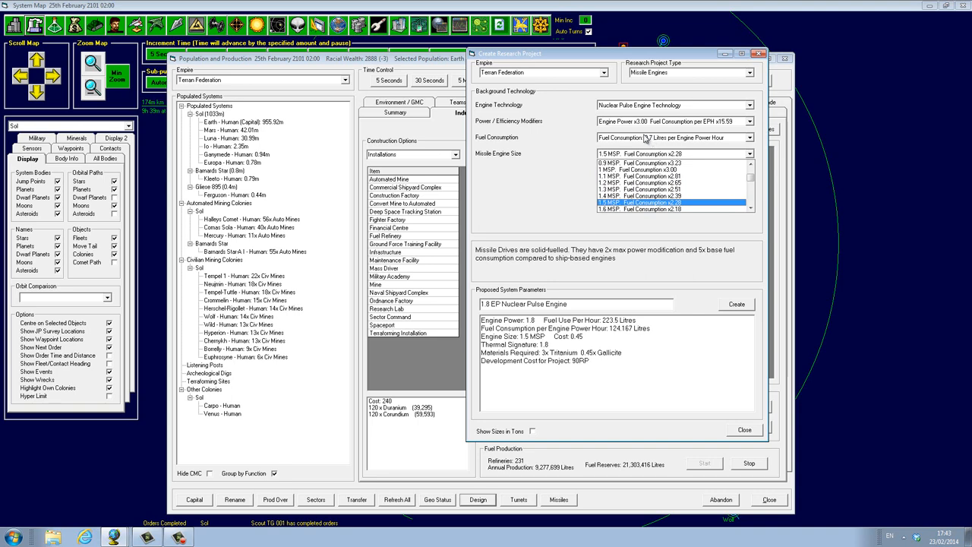
left_click(442, 363)
left_click(678, 72)
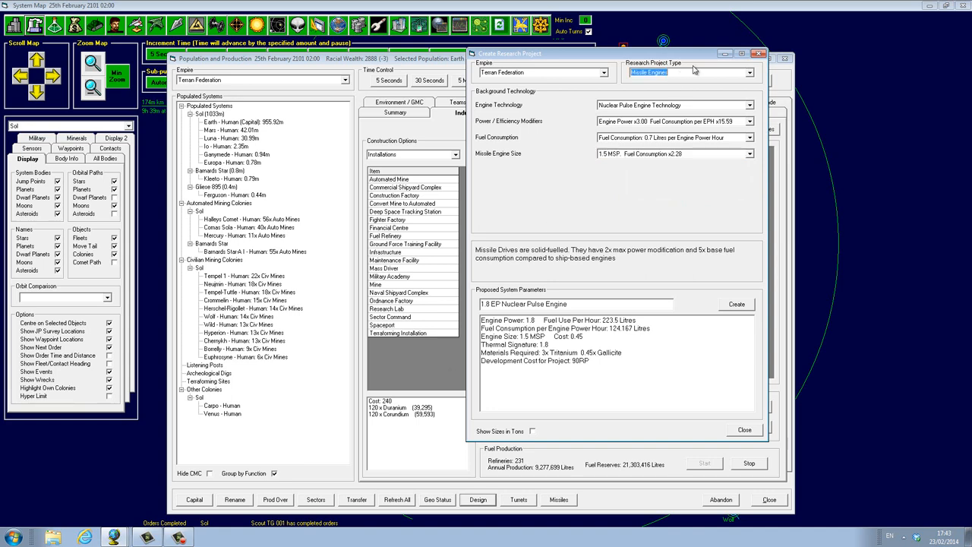
left_click(729, 73)
scroll(736, 72, "down", 2)
scroll(736, 72, "down", 1)
left_click(413, 456)
left_click(558, 499)
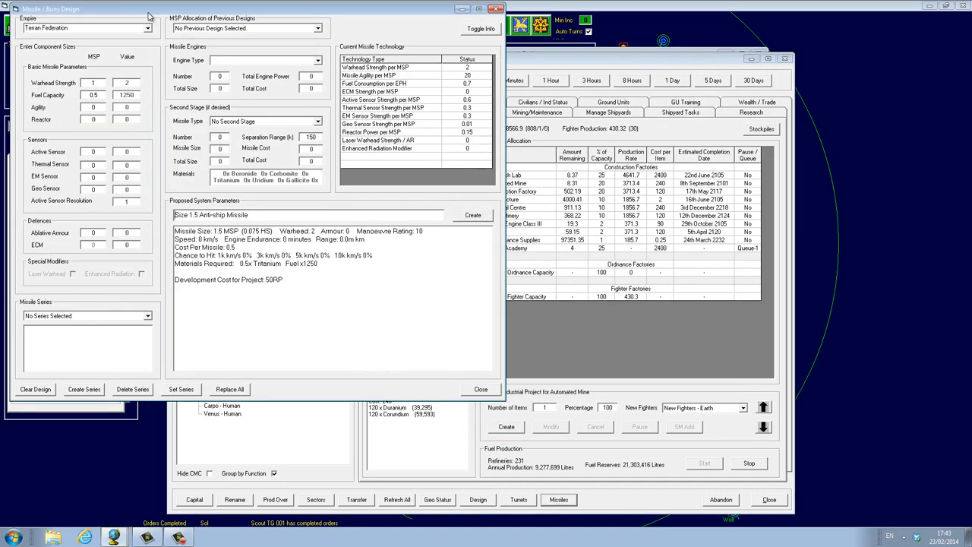
Revert the trial warhead strength 3 back to 1 and select the fuel capacity amount
left_click_drag(154, 15, 356, 81)
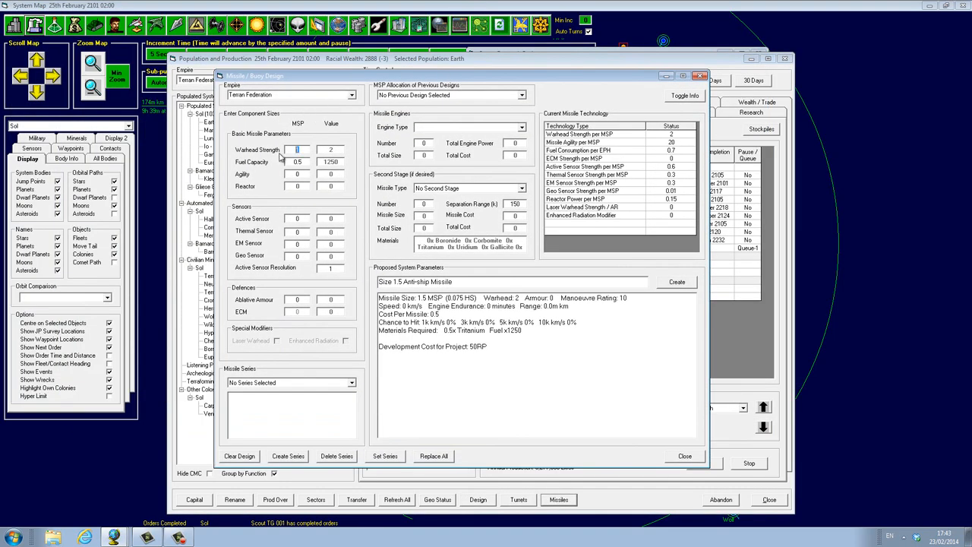
type("0")
type("3")
key("BackSpace")
type("1")
left_click_drag(302, 163, 278, 163)
Set the missile engine project to 1.4 MSP, keeping the x3.00 power modifier
left_click(701, 354)
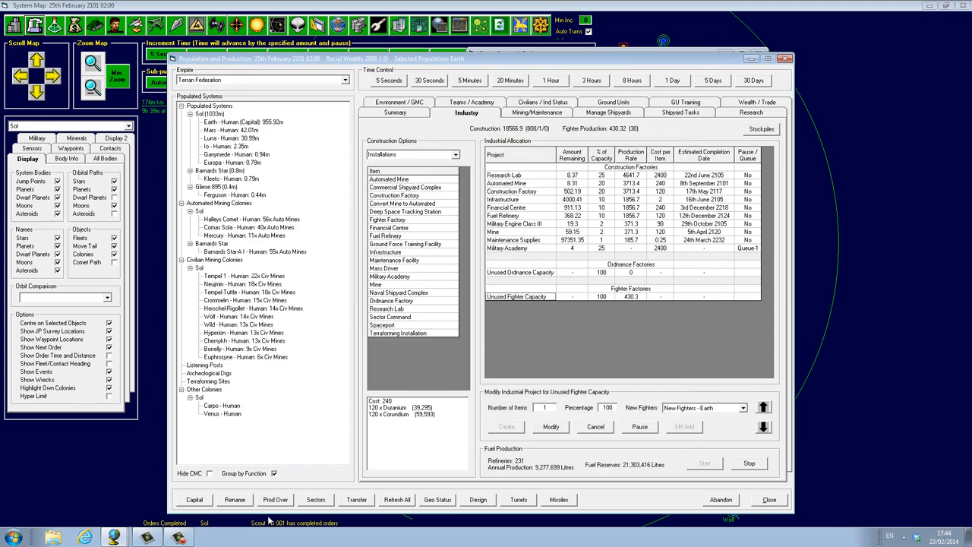
left_click(114, 537)
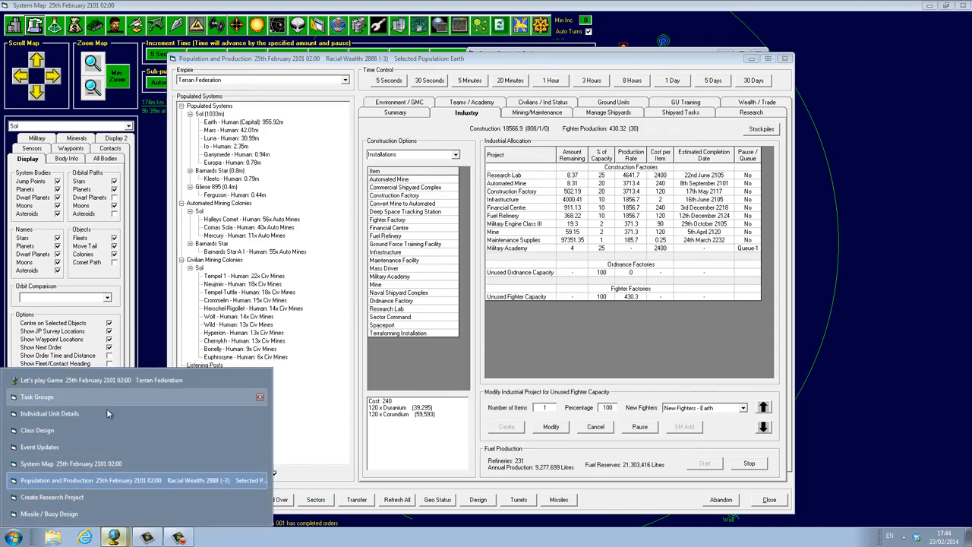
left_click(103, 495)
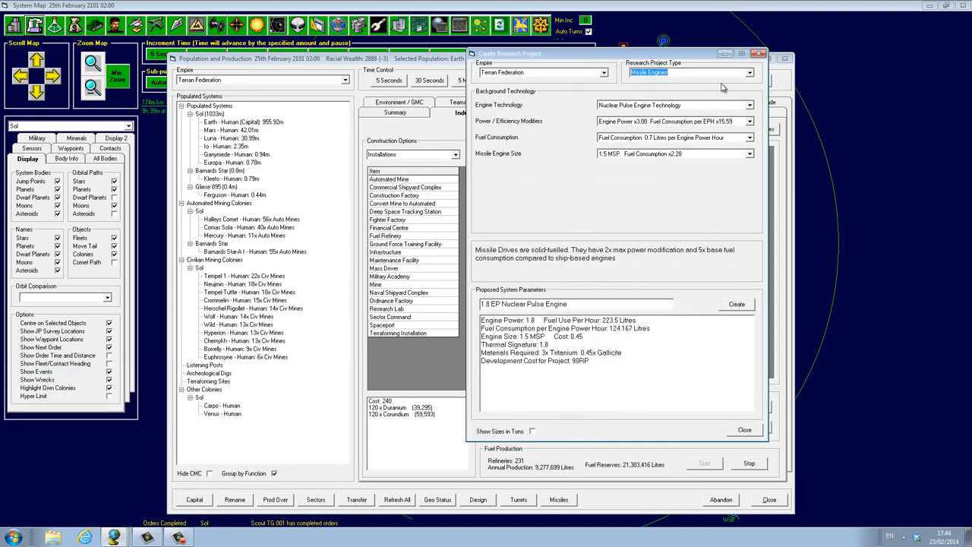
left_click(673, 154)
scroll(672, 154, "up", 1)
scroll(686, 150, "up", 1)
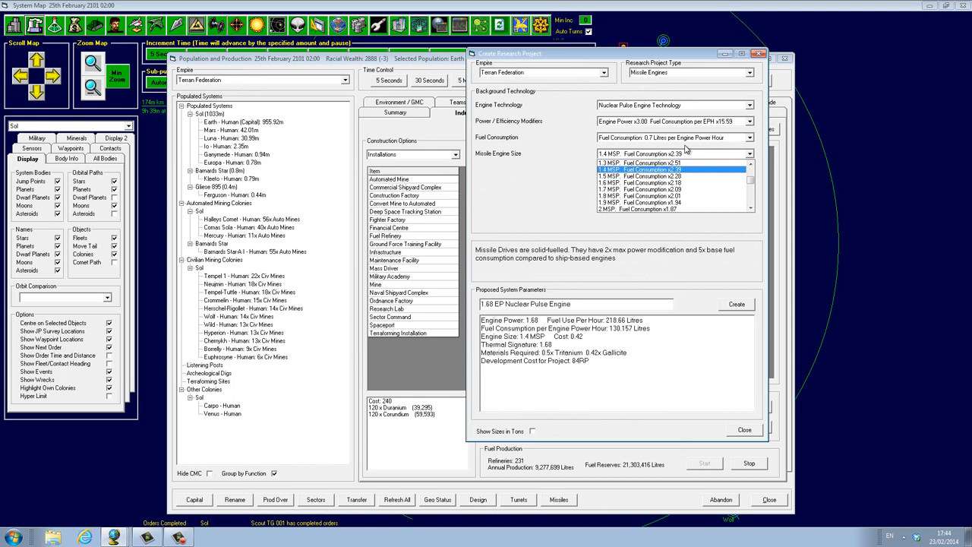
left_click(686, 149)
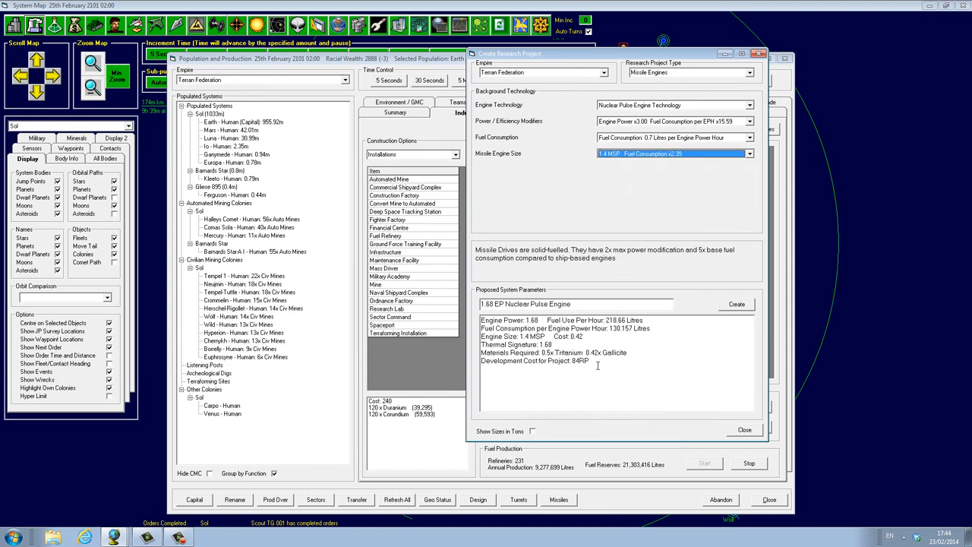
left_click(668, 124)
left_click(668, 128)
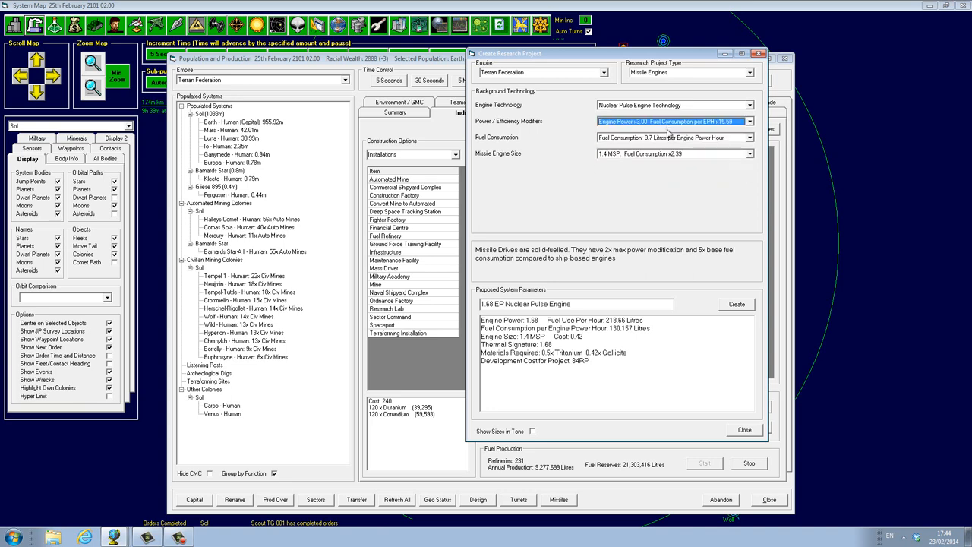
left_click(669, 107)
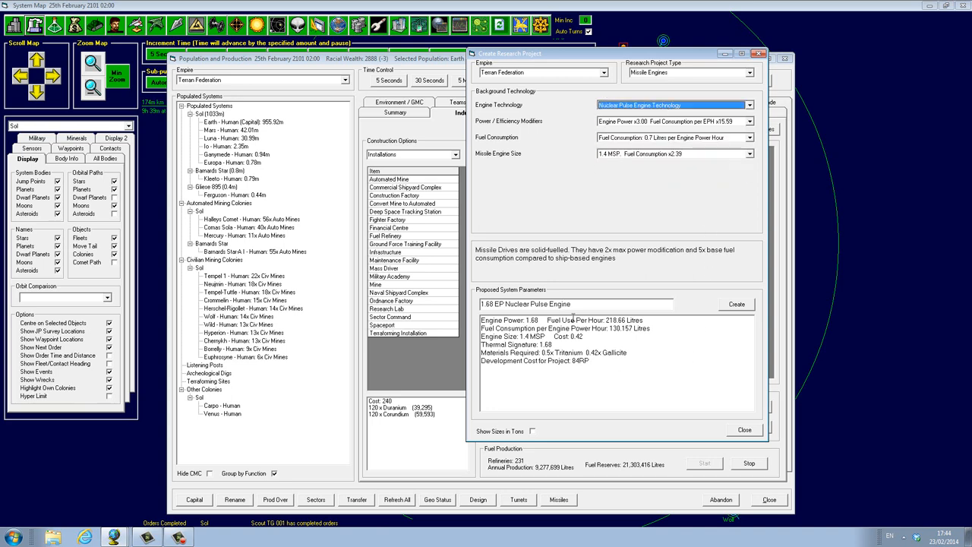
Name it Basic Missile Nuclear Pulse Engine and create the research project
left_click_drag(506, 304, 413, 305)
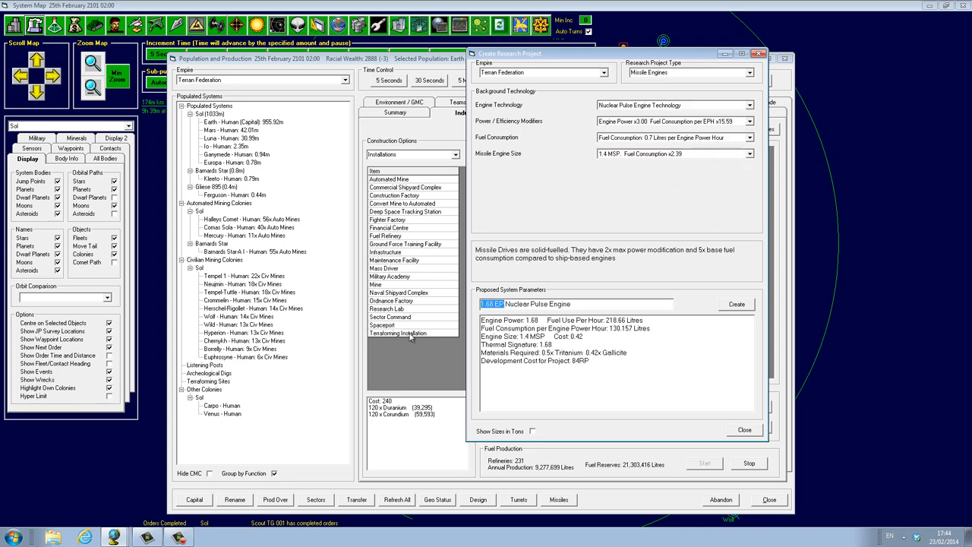
type("Basic Mis")
key("BackSpace")
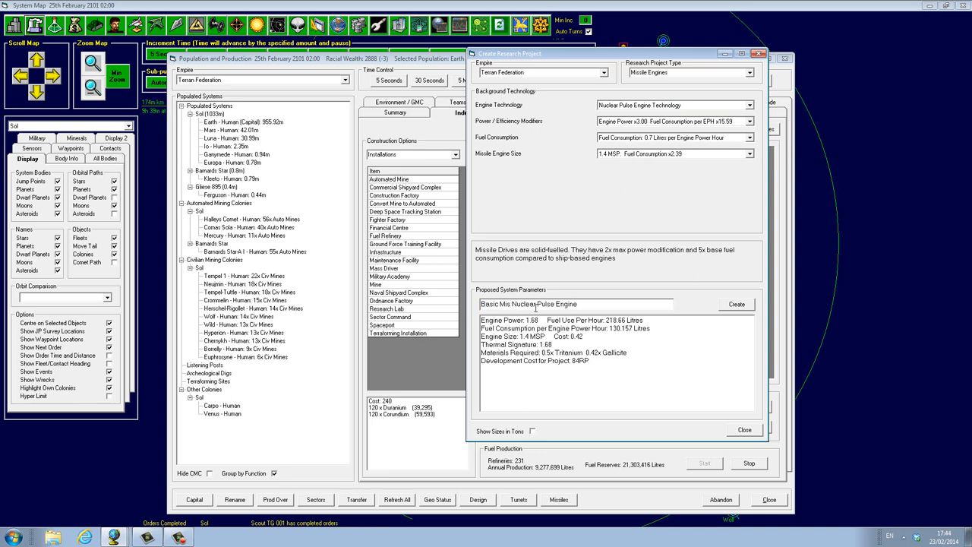
type("sile")
left_click(738, 310)
left_click(745, 430)
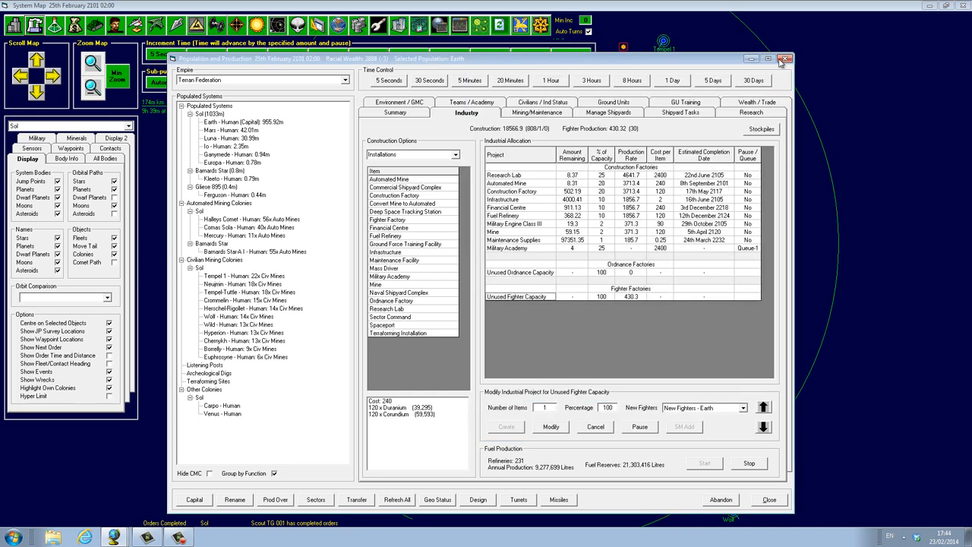
Close the Population and Missile Design windows and advance time five days
left_click(778, 114)
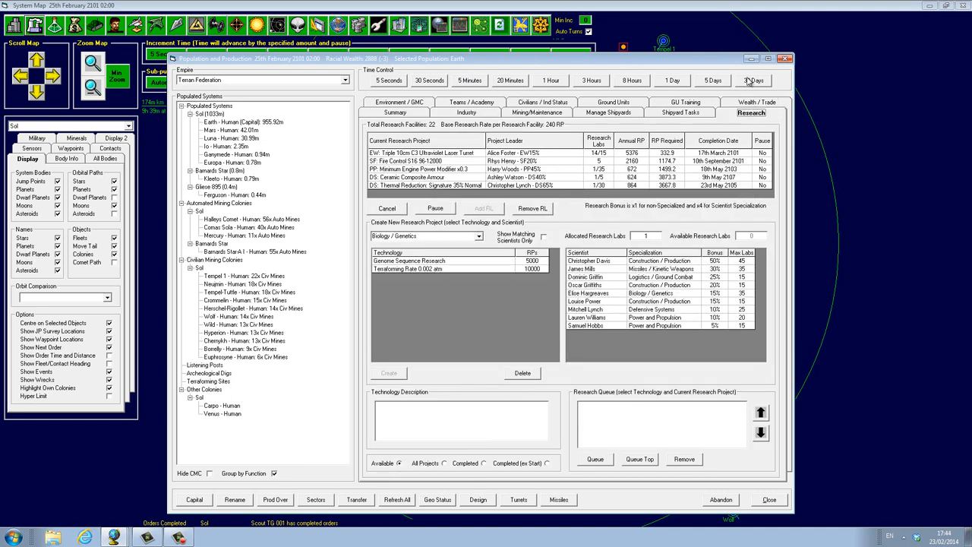
left_click(785, 59)
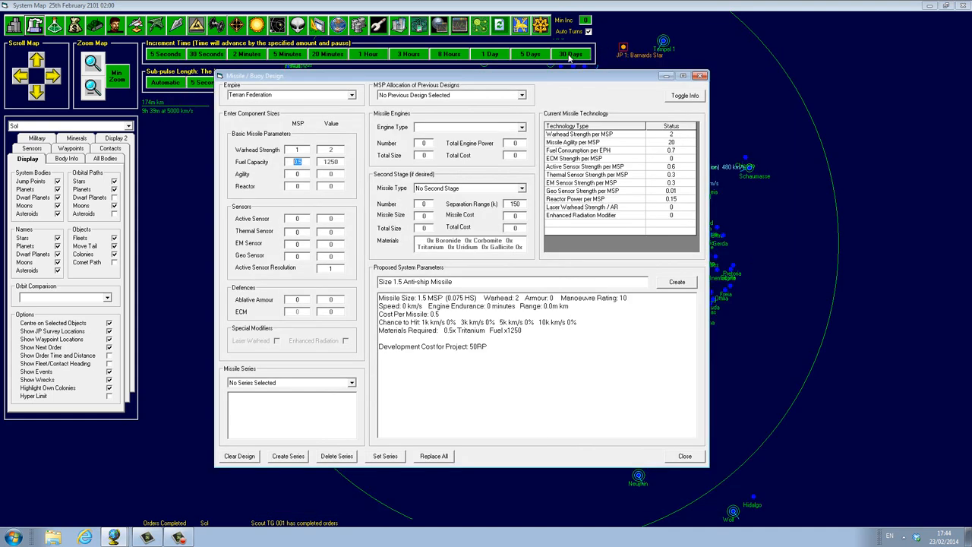
left_click(700, 64)
left_click(544, 57)
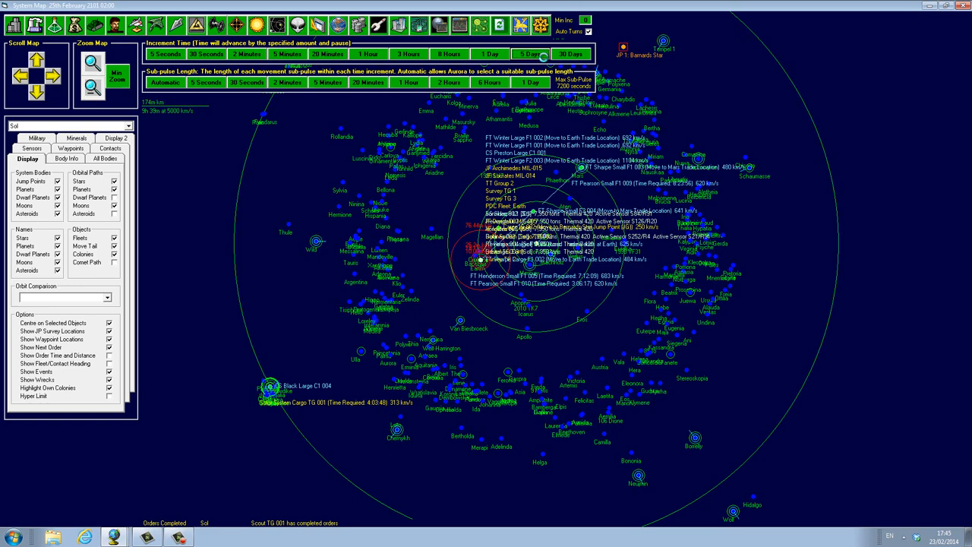
Advance another five days to 5 March 2101, reviewing the event log after each increment
left_click(543, 57)
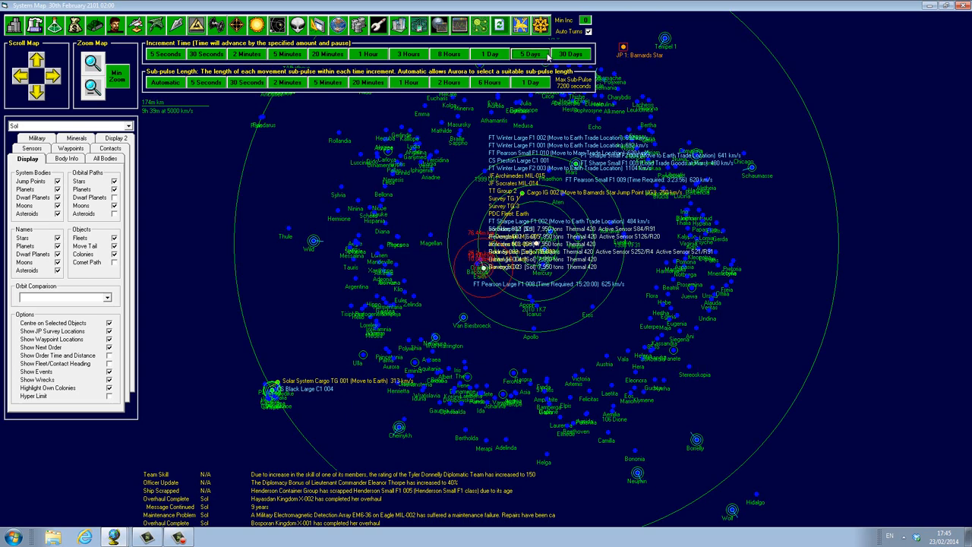
left_click(521, 26)
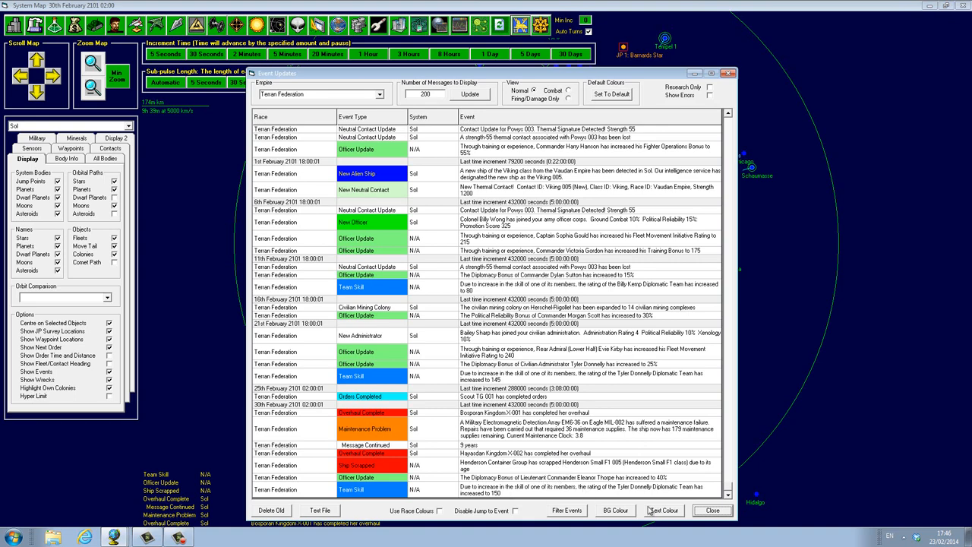
left_click(714, 510)
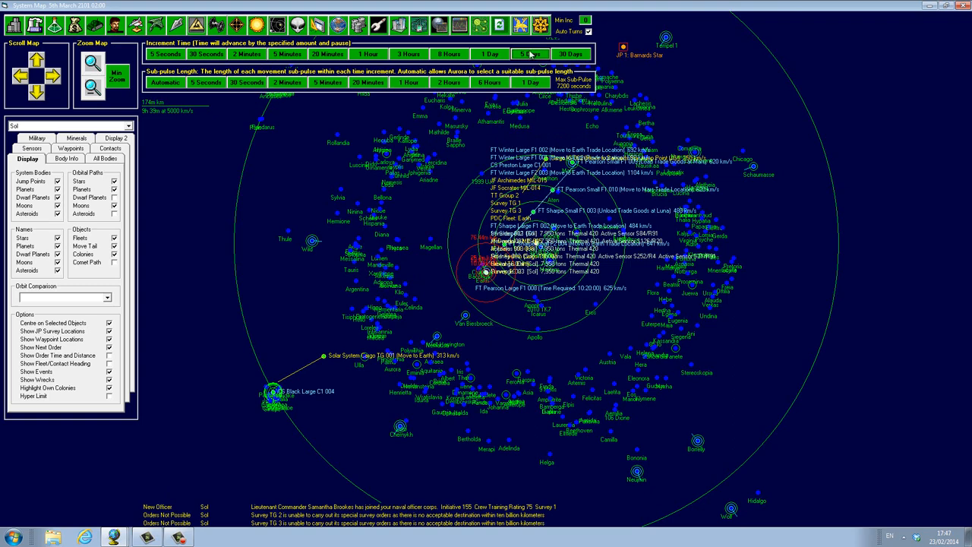
left_click(520, 25)
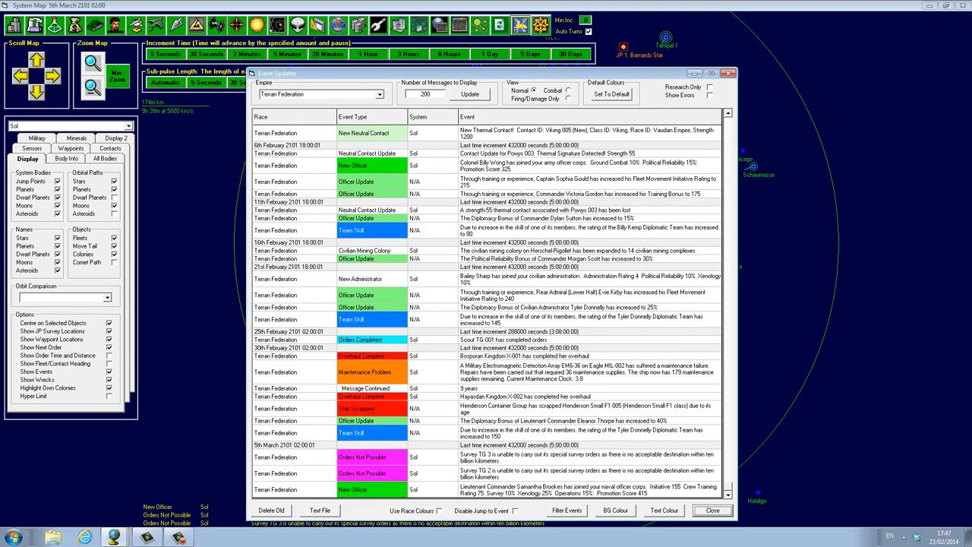
Close the event log, unit details and class design windows, returning to the system map
left_click(713, 510)
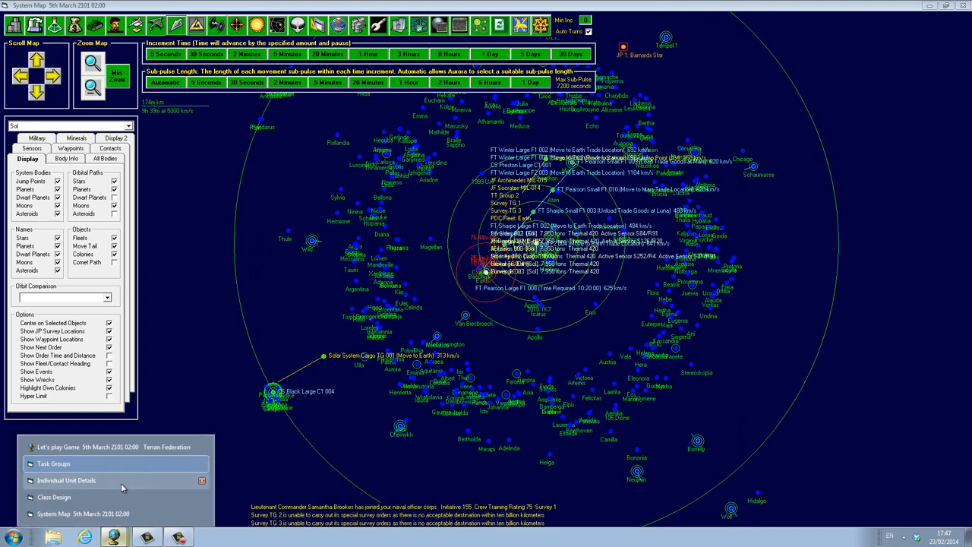
left_click(118, 481)
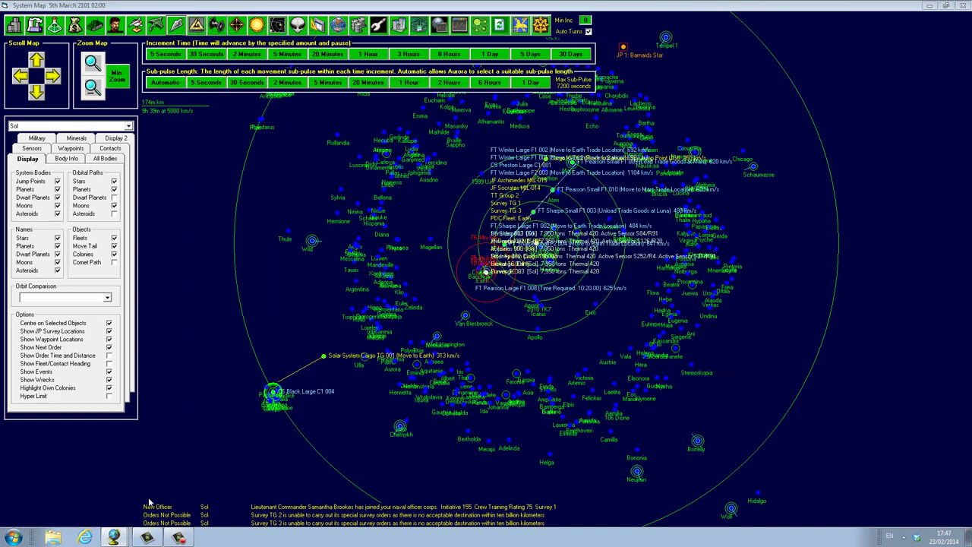
mouse_move(114, 537)
left_click(784, 35)
left_click(76, 497)
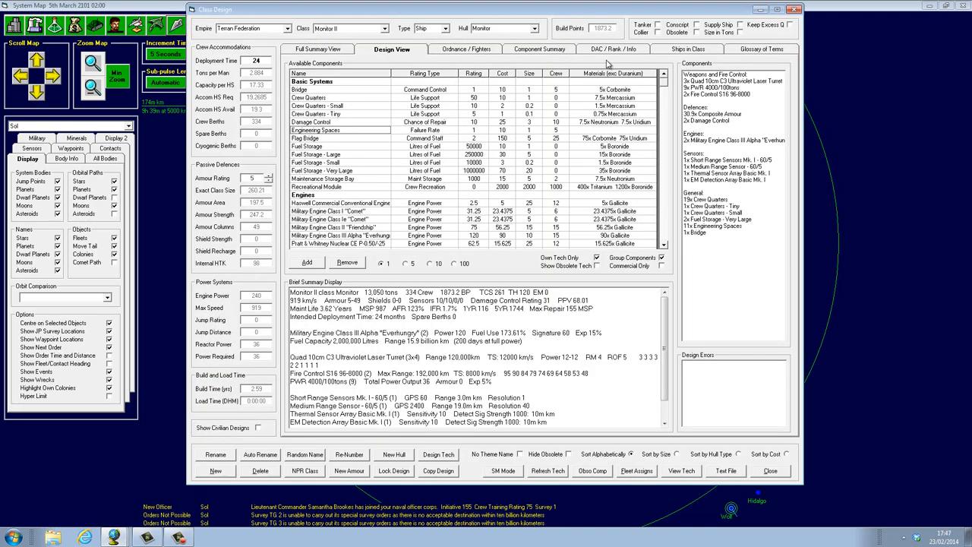
left_click(790, 14)
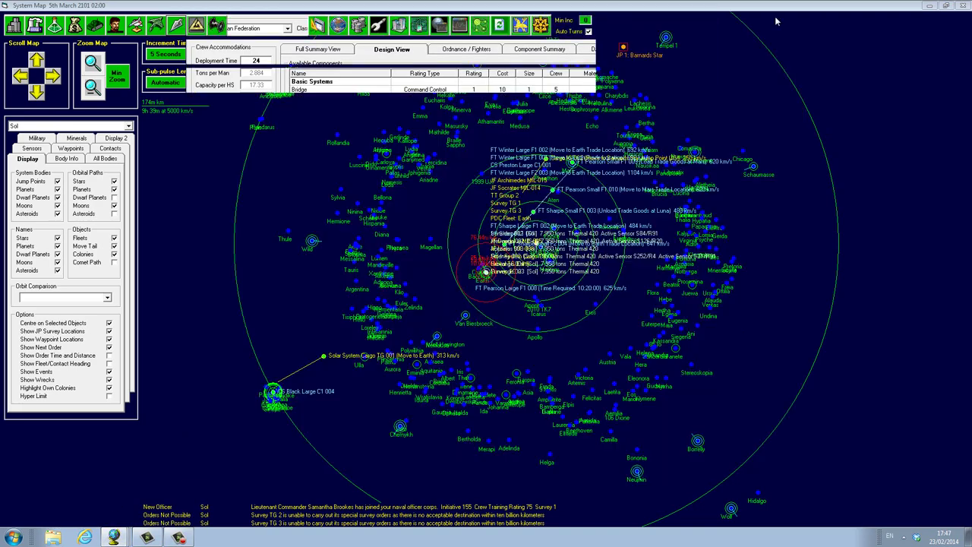
left_click(114, 536)
left_click(106, 514)
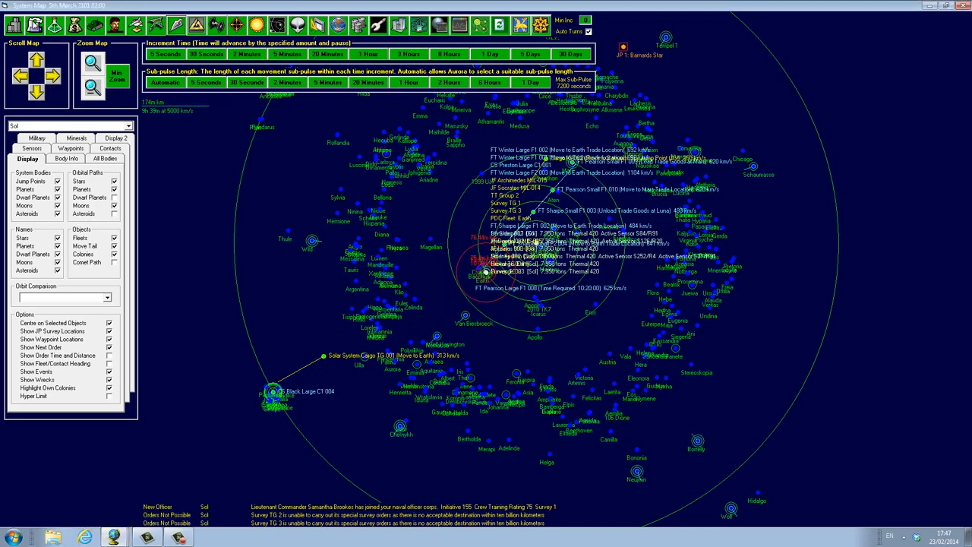
Briefly check Class Design and Individual Unit windows, then bring Task Groups to the front
left_click(136, 25)
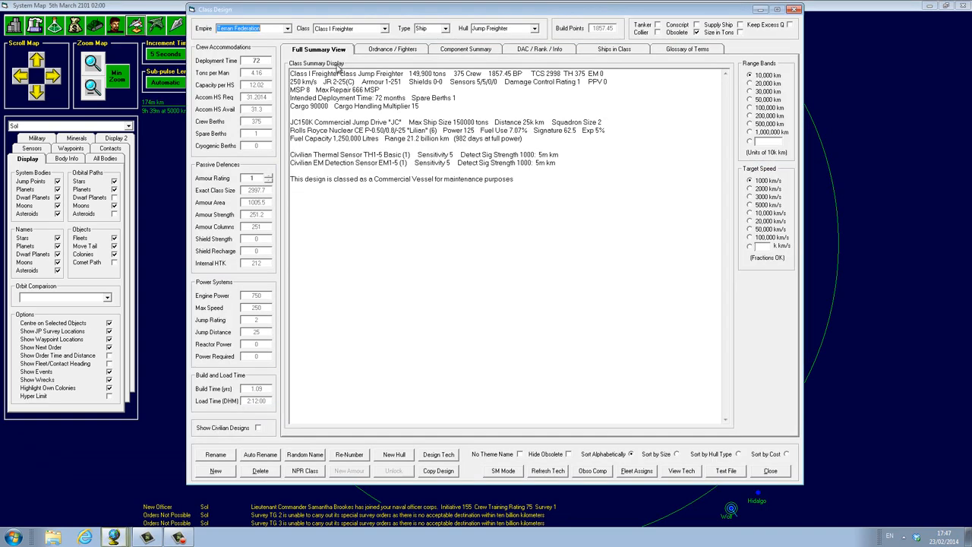
left_click(794, 9)
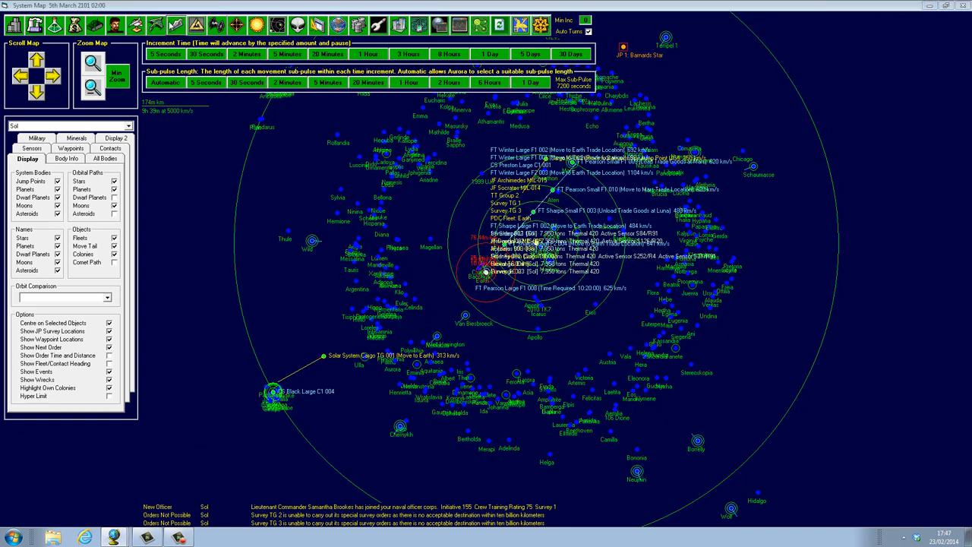
left_click(156, 26)
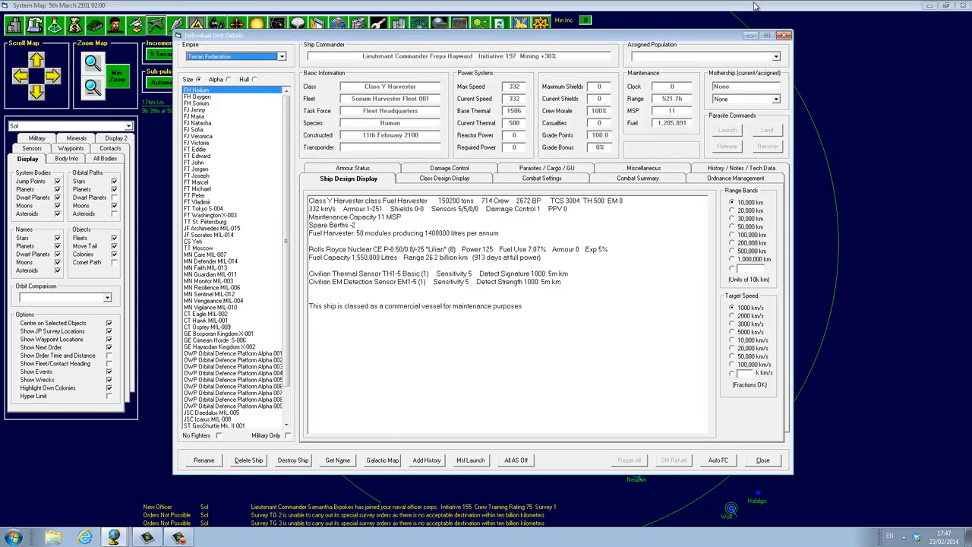
left_click(784, 36)
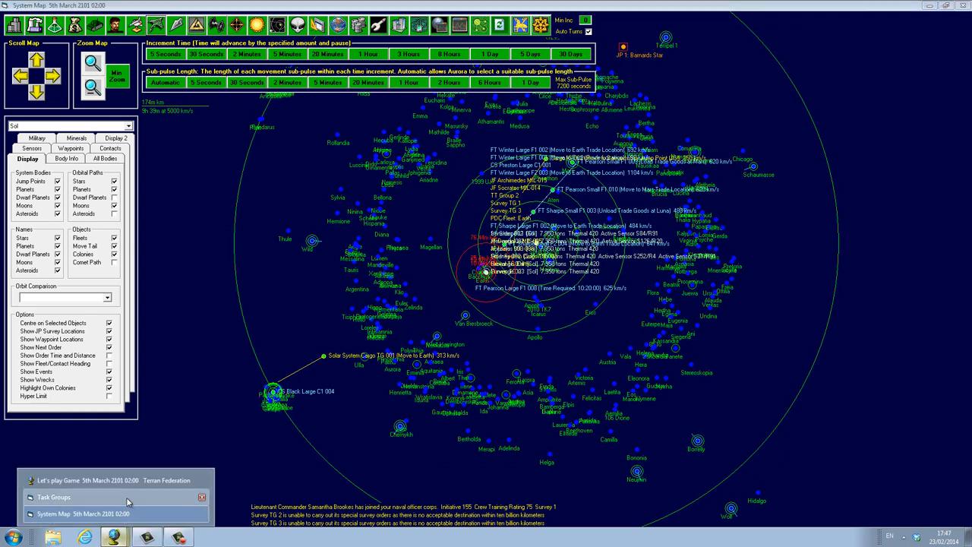
left_click(114, 497)
Set the primary default order of Survey TG 2 and Survey TG 1 to No Special Order
left_click(271, 85)
scroll(254, 124, "down", 2)
scroll(254, 123, "down", 2)
scroll(249, 124, "down", 2)
left_click(248, 124)
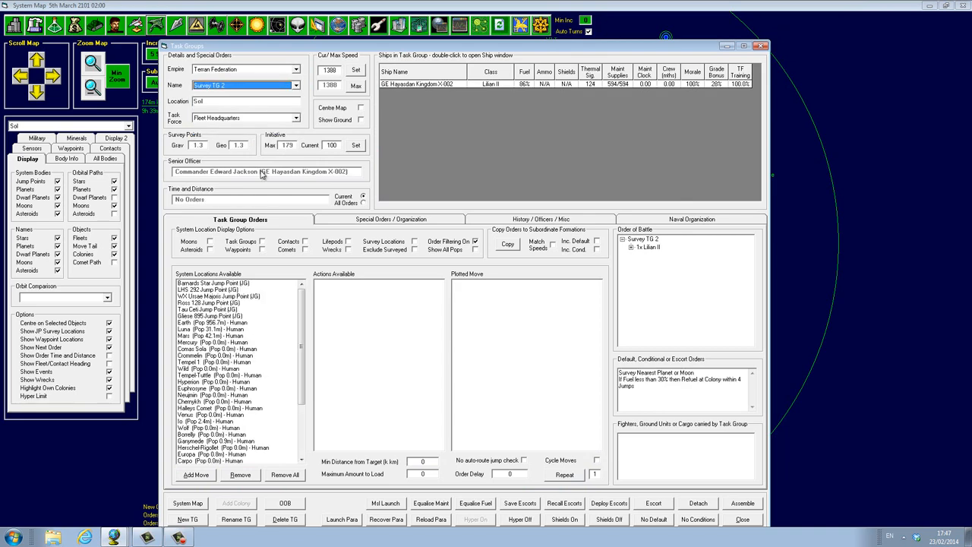
left_click(372, 219)
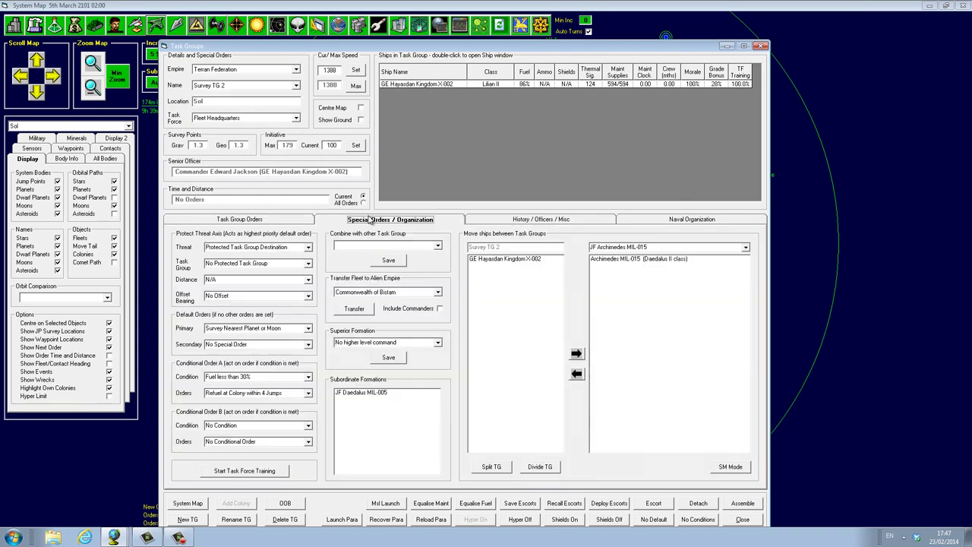
left_click(226, 327)
scroll(227, 327, "down", 1)
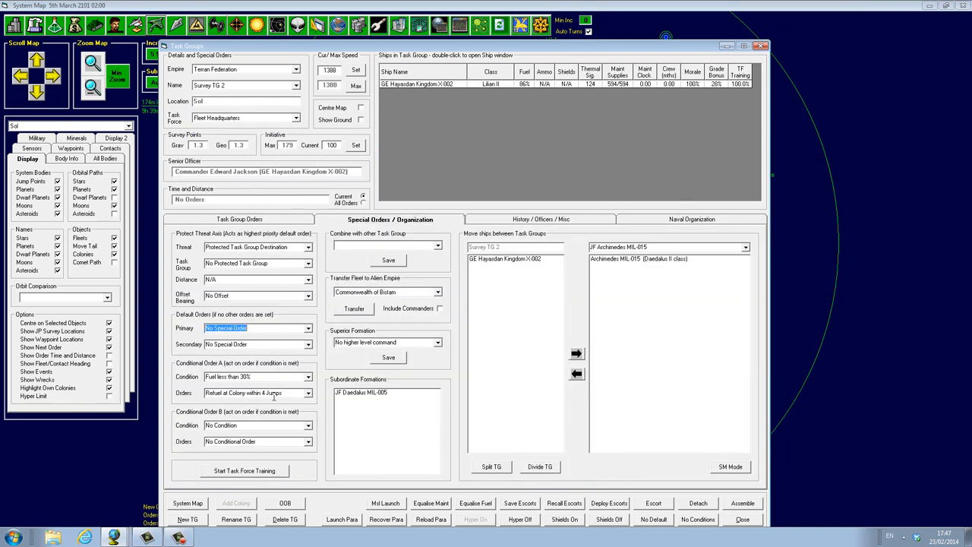
left_click(278, 89)
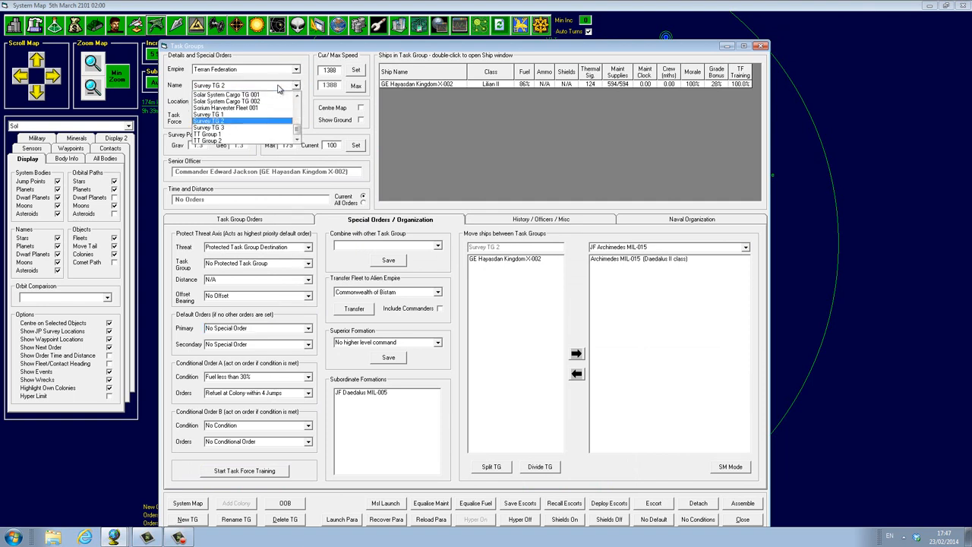
key("Up")
key("Return")
left_click(267, 328)
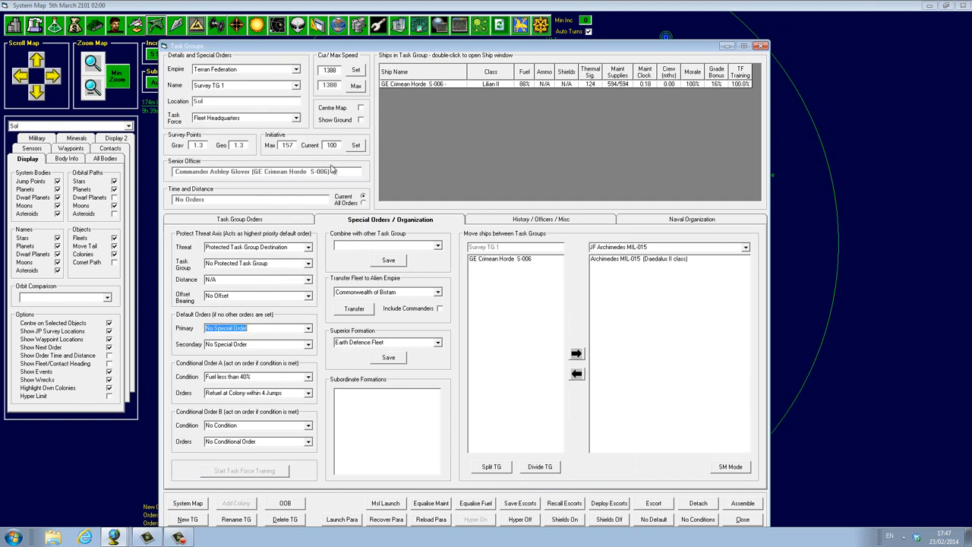
Set Survey TG 3's primary default order to none and close the Task Groups window
left_click(245, 87)
key("Down")
key("Down")
key("Return")
left_click(254, 328)
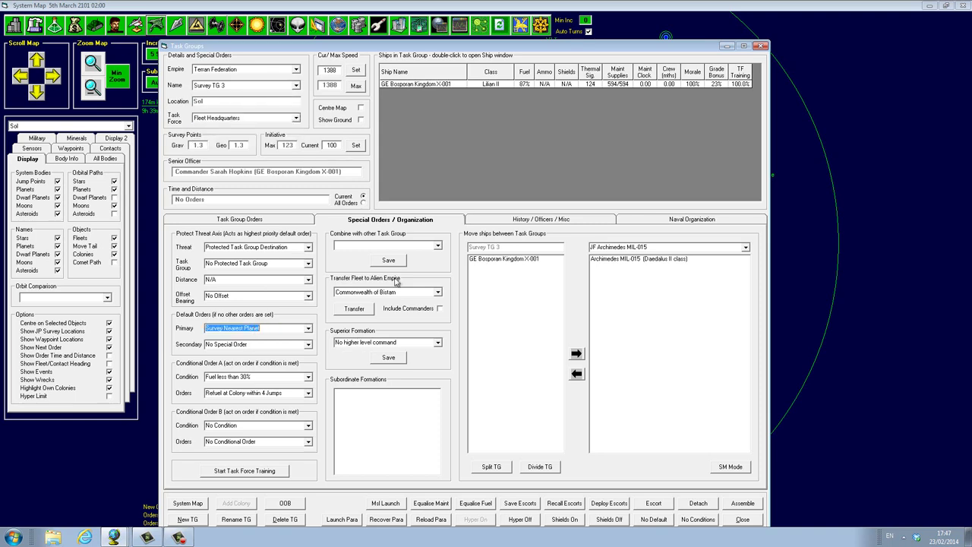
left_click(761, 46)
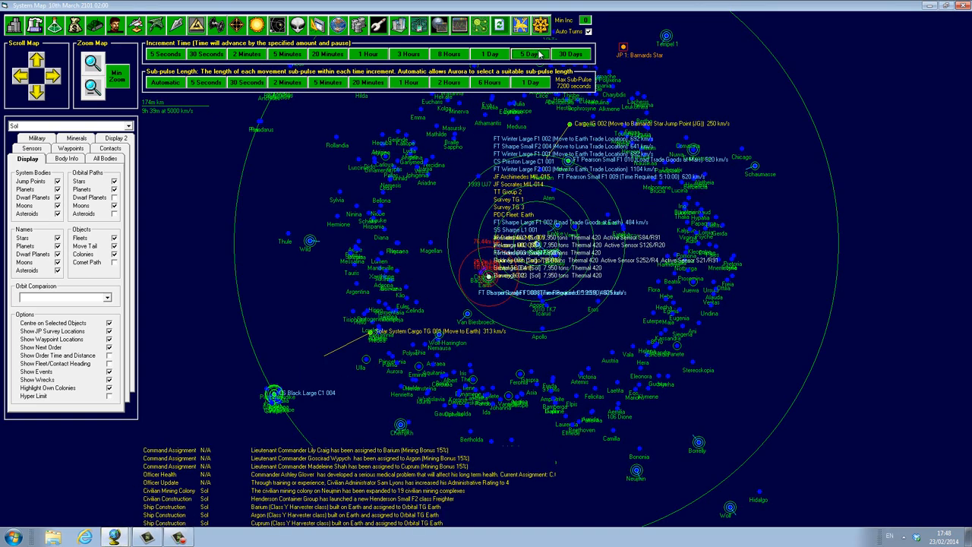
left_click(519, 25)
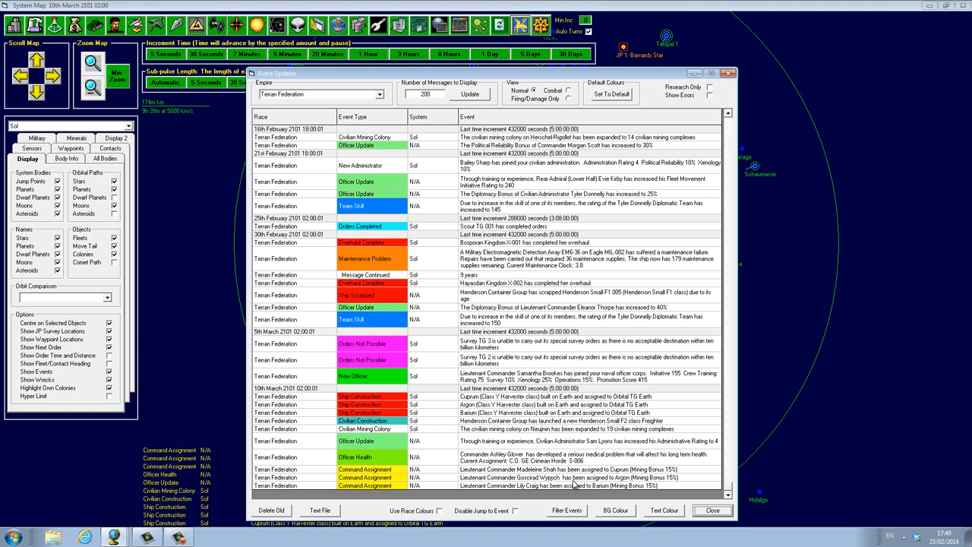
left_click(712, 511)
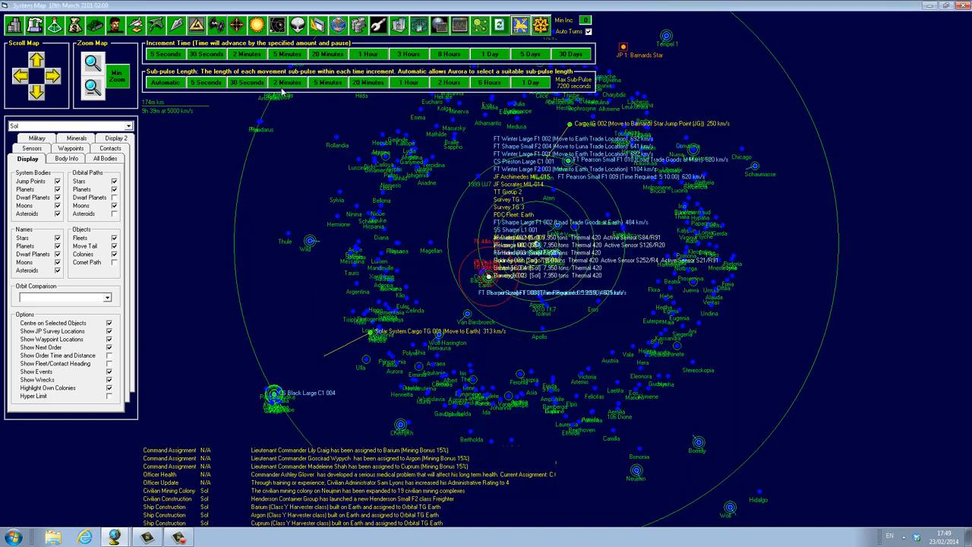
Show the Barnards Star system on the map and open Task Groups to its name list
left_click(79, 126)
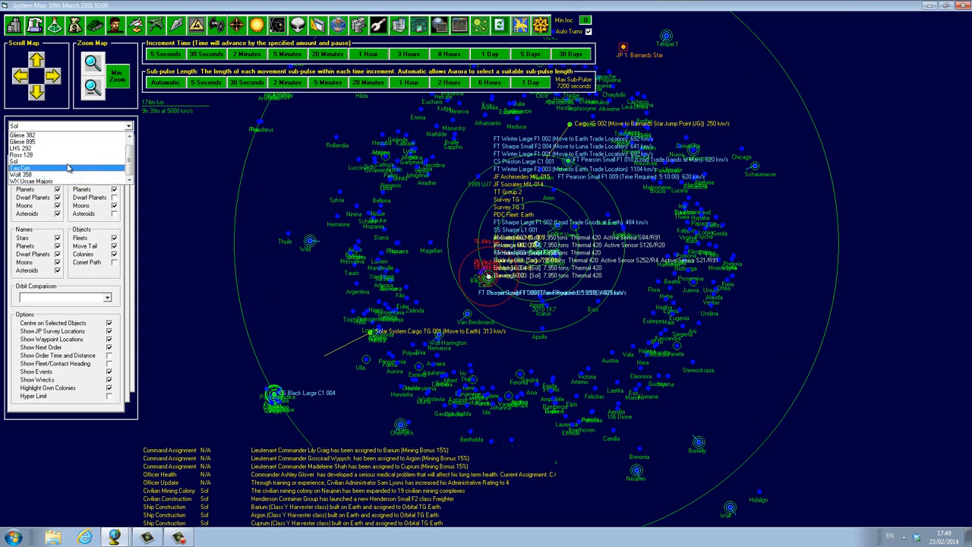
scroll(70, 167, "up", 1)
left_click(67, 136)
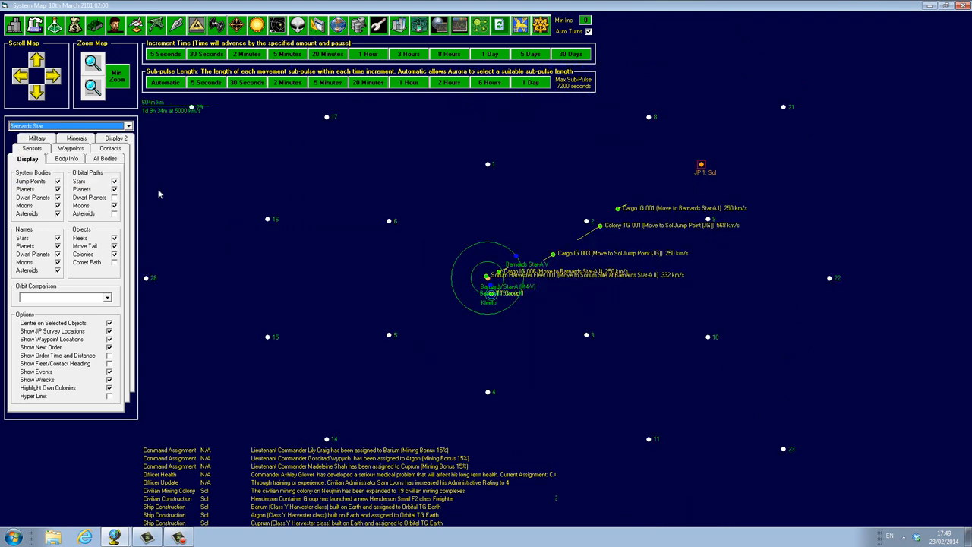
scroll(302, 216, "up", 2)
scroll(303, 217, "up", 1)
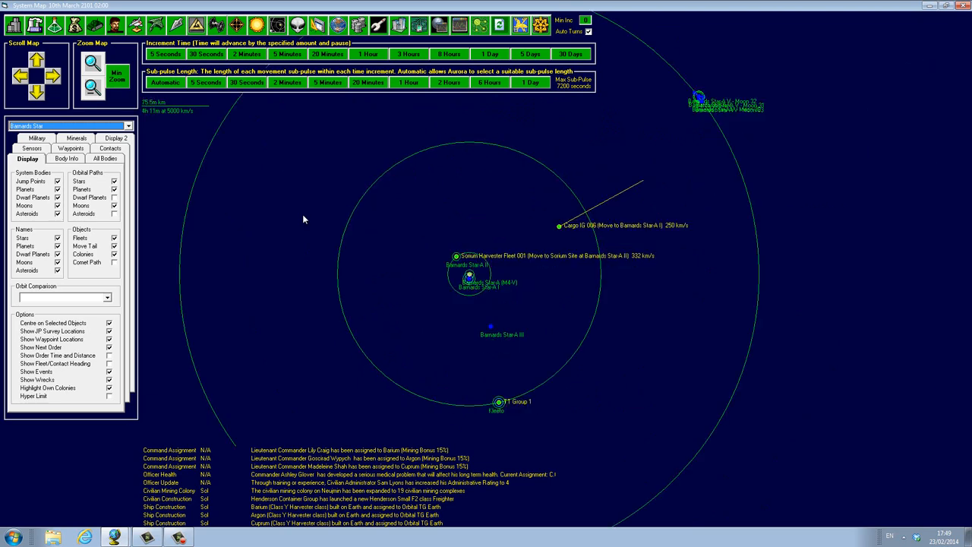
scroll(303, 216, "down", 1)
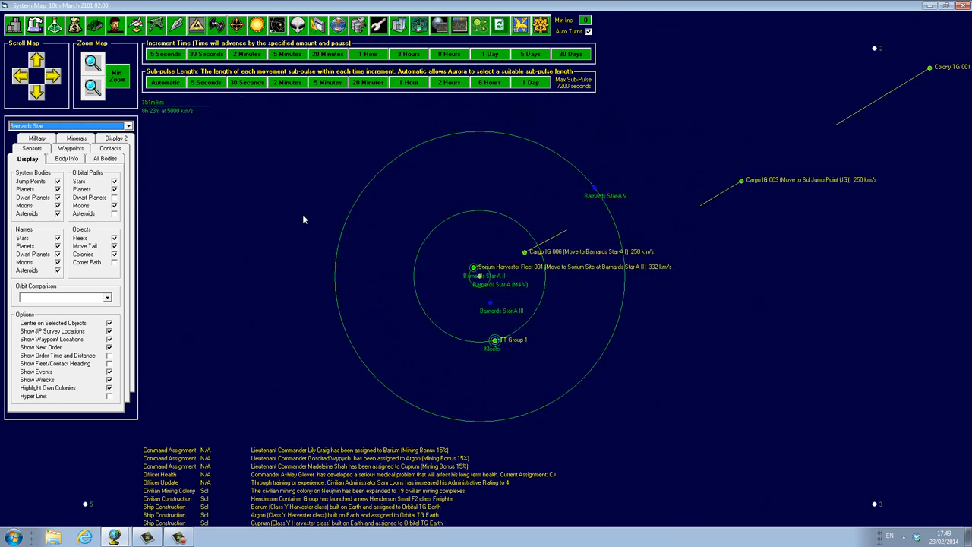
scroll(303, 217, "down", 2)
scroll(303, 216, "down", 2)
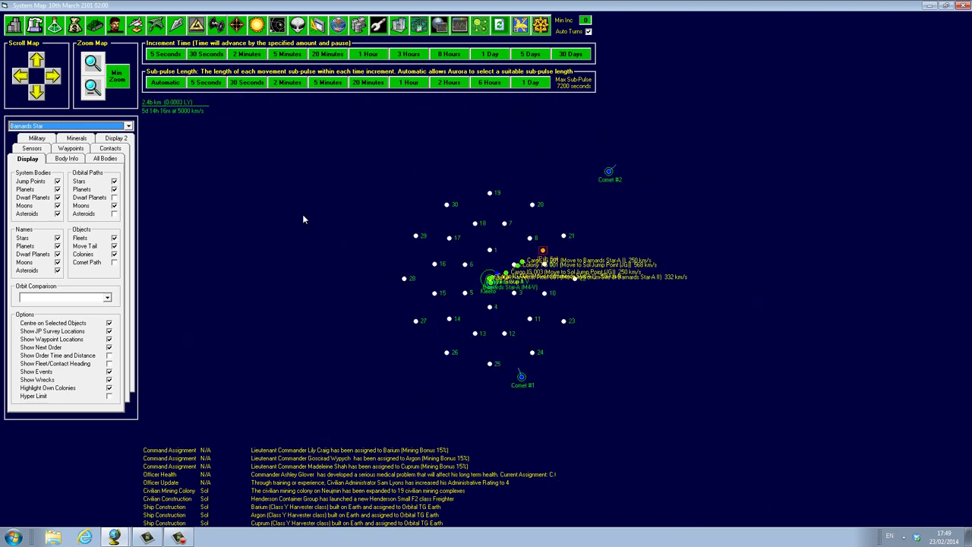
left_click(176, 25)
left_click(240, 86)
scroll(242, 98, "down", 2)
scroll(243, 110, "down", 2)
scroll(253, 121, "down", 1)
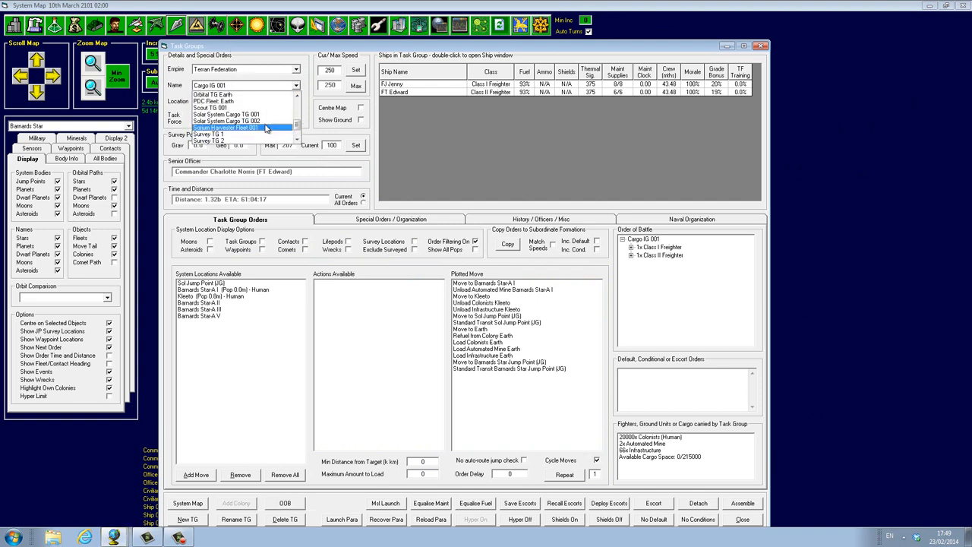
left_click(228, 94)
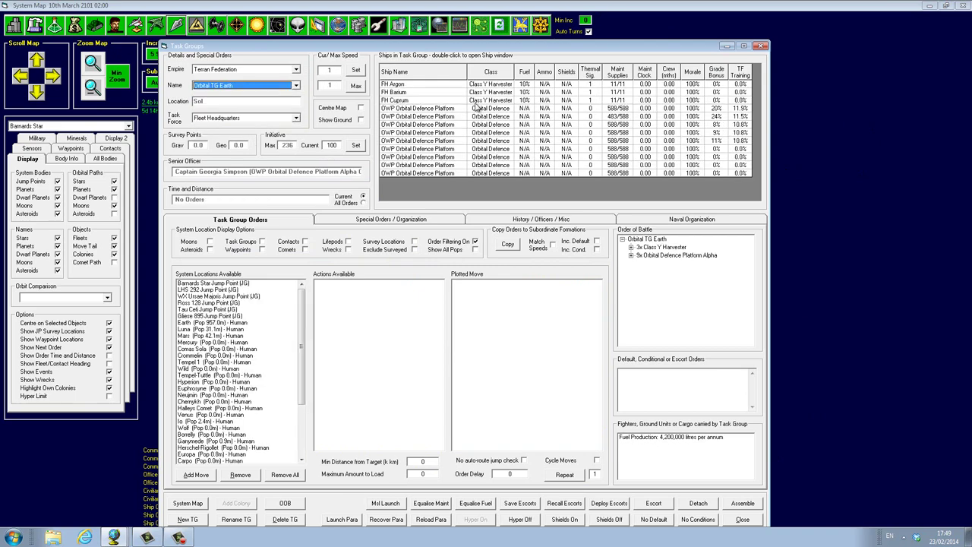
left_click(430, 92)
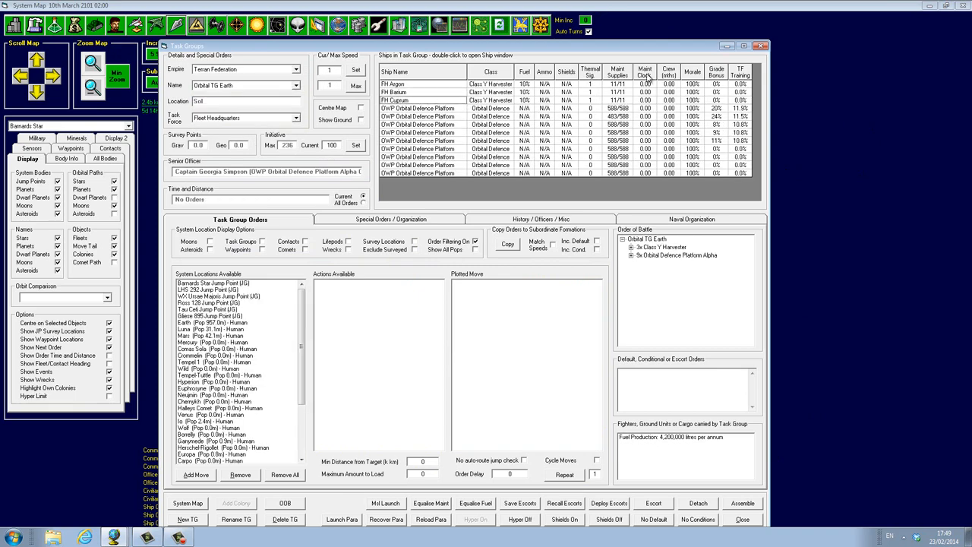
left_click(761, 47)
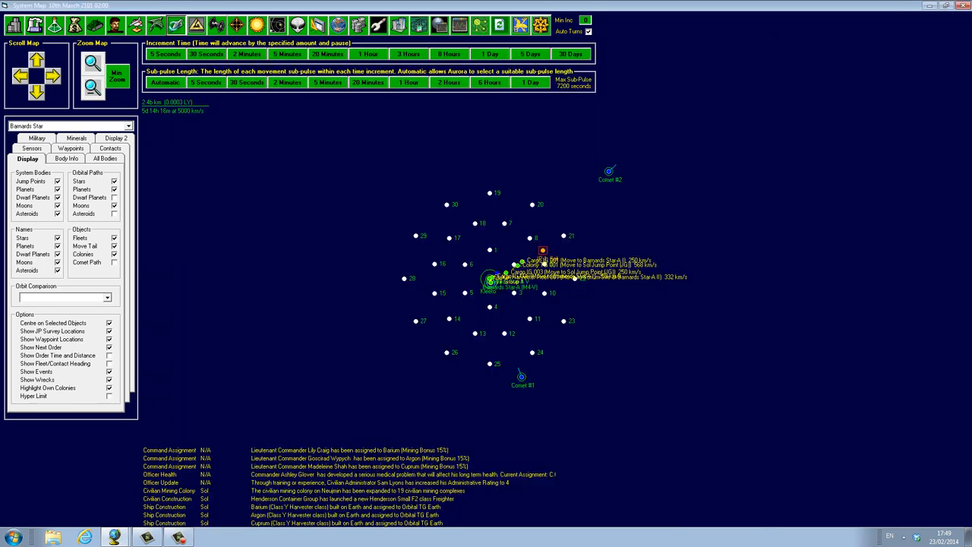
left_click(175, 25)
left_click(267, 88)
scroll(259, 114, "down", 2)
scroll(255, 118, "down", 2)
scroll(253, 122, "down", 2)
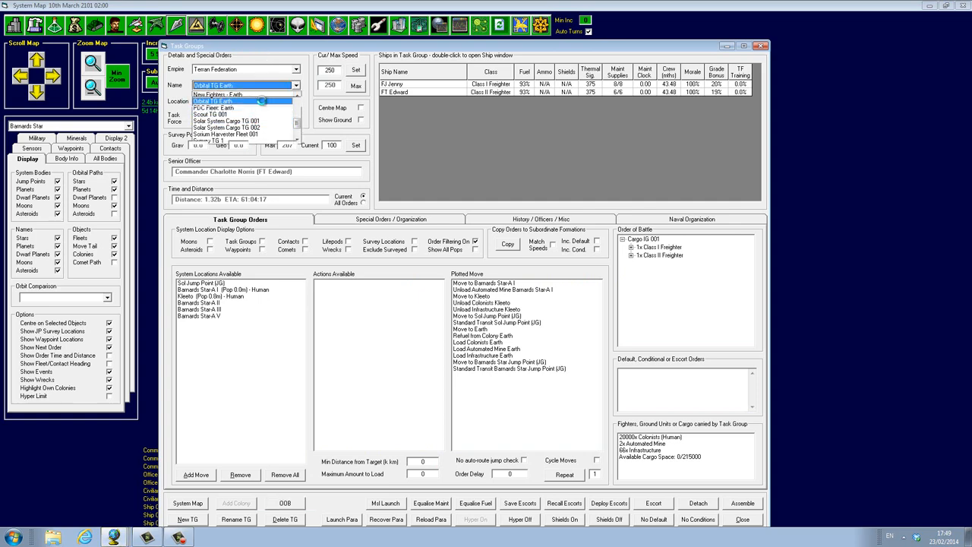
left_click(224, 101)
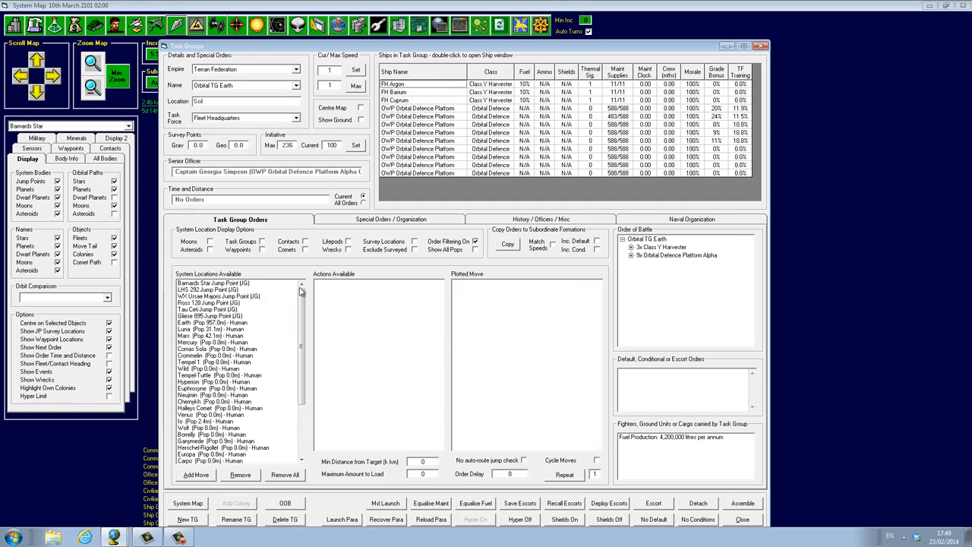
double_click(400, 85)
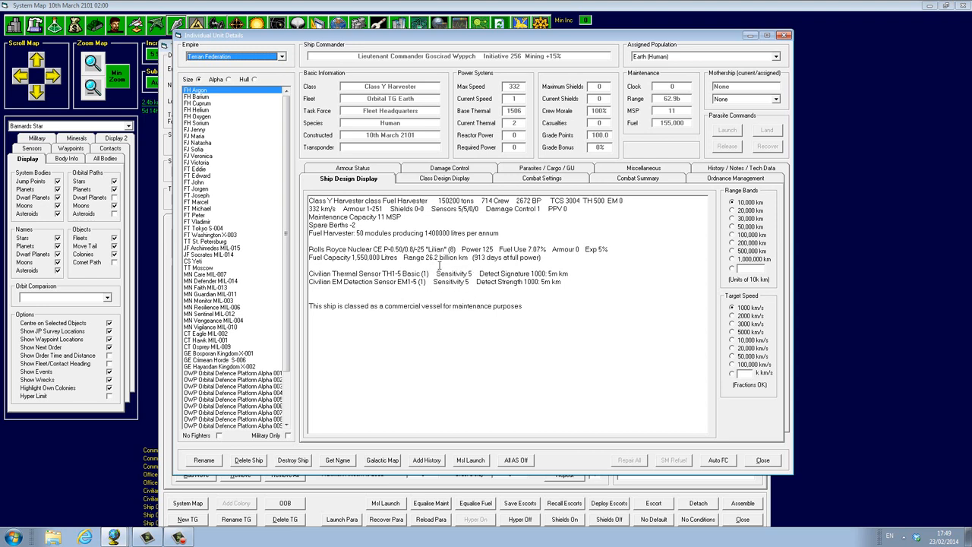
From Orbital TG Earth, split harvester FH Argon off into its own task group
left_click(786, 35)
left_click(592, 15)
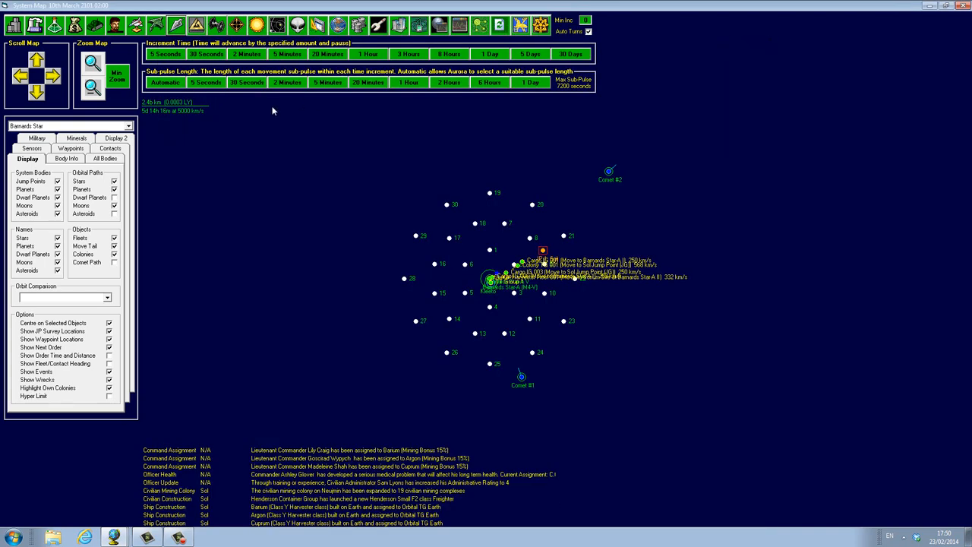
left_click(73, 125)
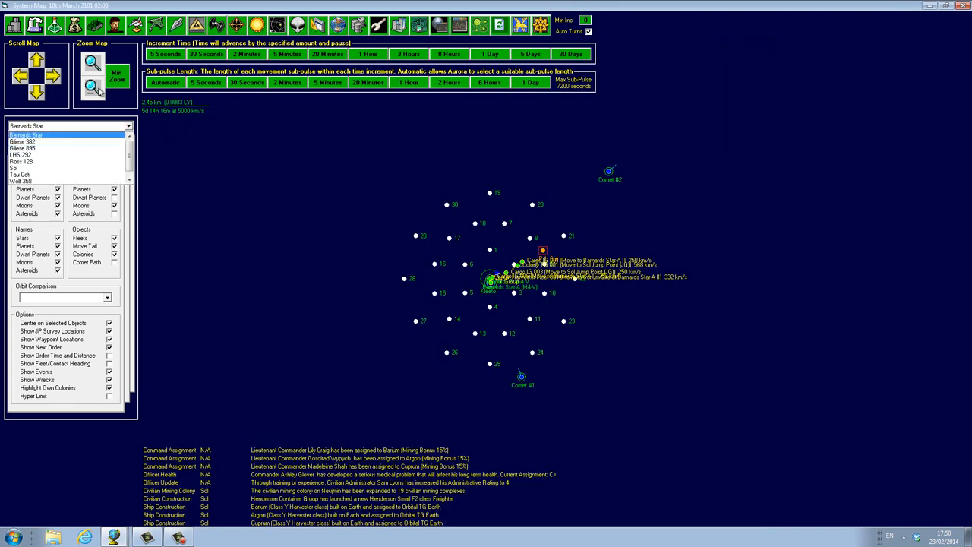
left_click(177, 25)
left_click(277, 86)
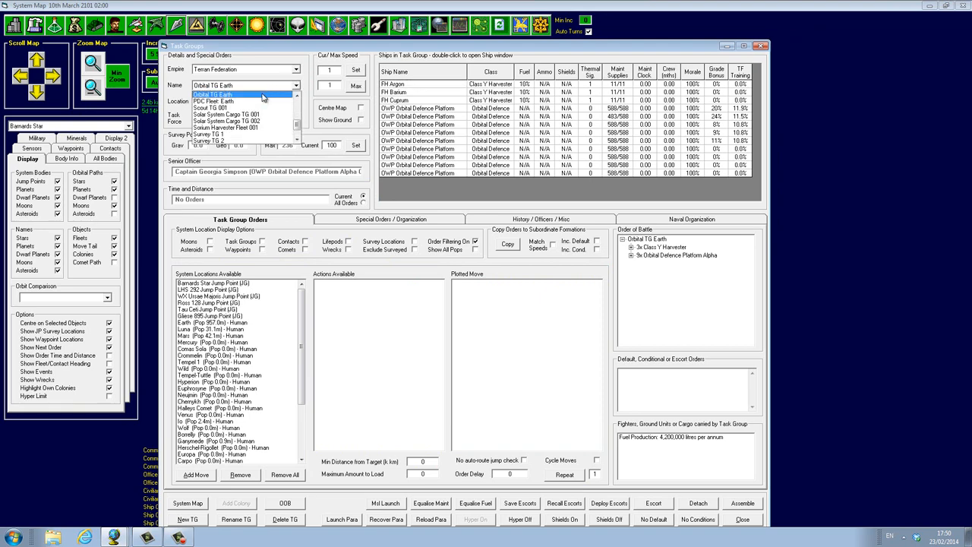
left_click(262, 97)
left_click(386, 84)
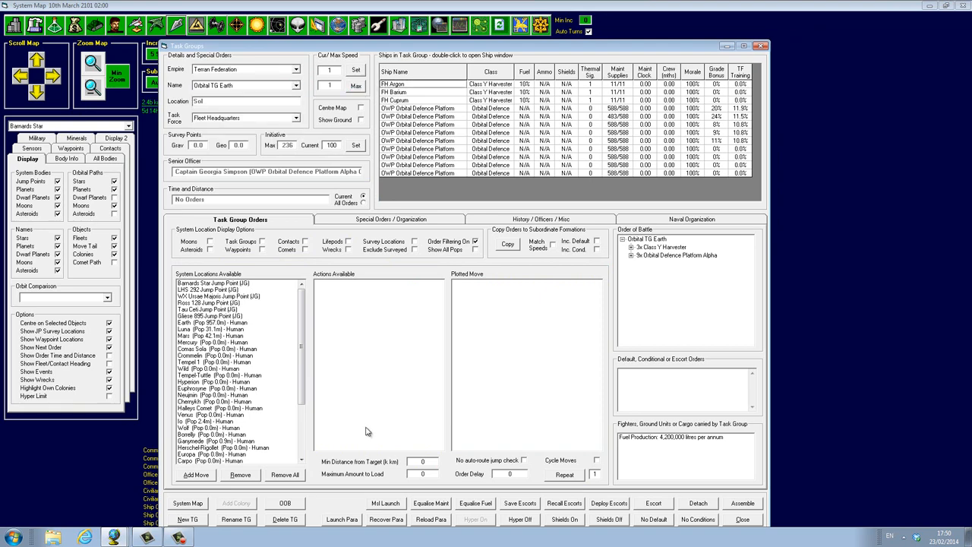
left_click(711, 508)
Split FH Barium and FH Cuprum off into their own task groups as well
left_click(241, 87)
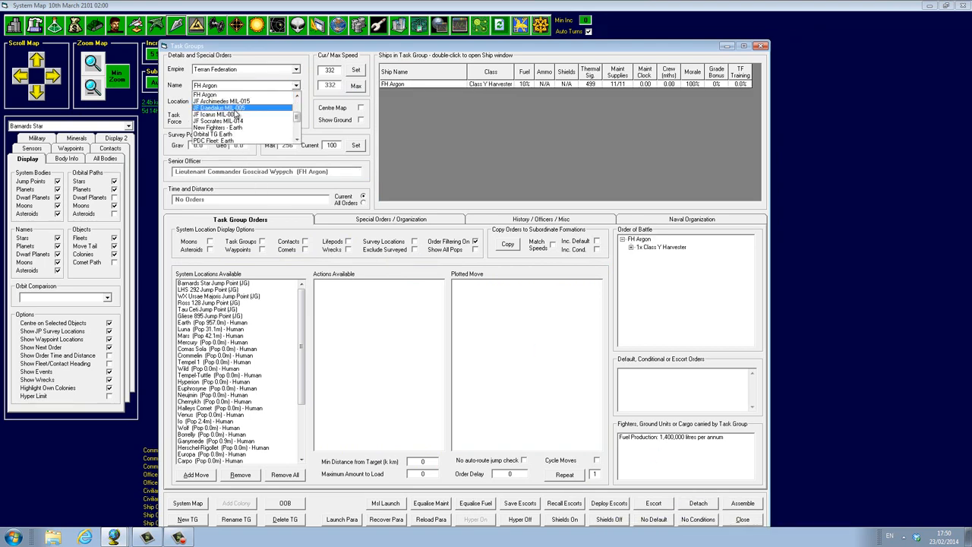
scroll(220, 122, "down", 1)
left_click(249, 113)
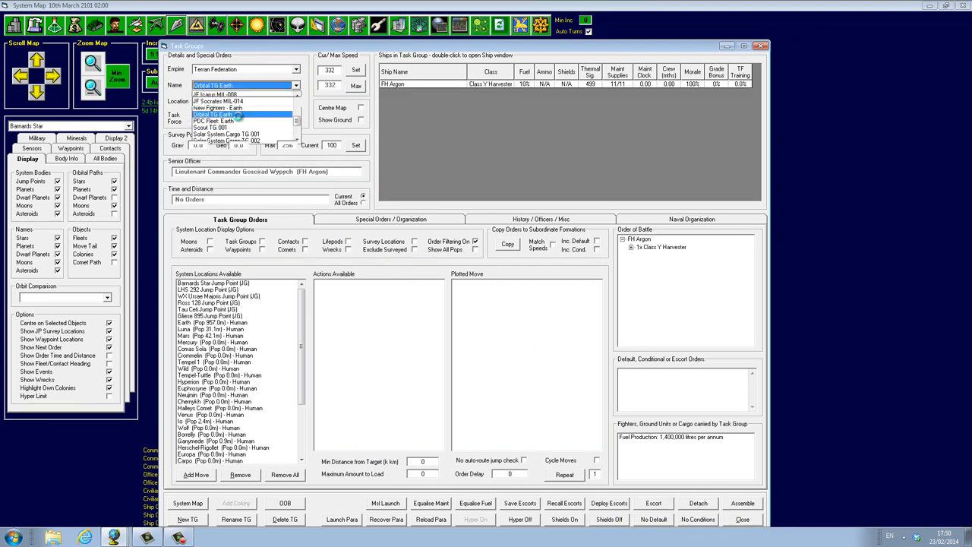
left_click(700, 505)
left_click(244, 86)
scroll(243, 114, "down", 2)
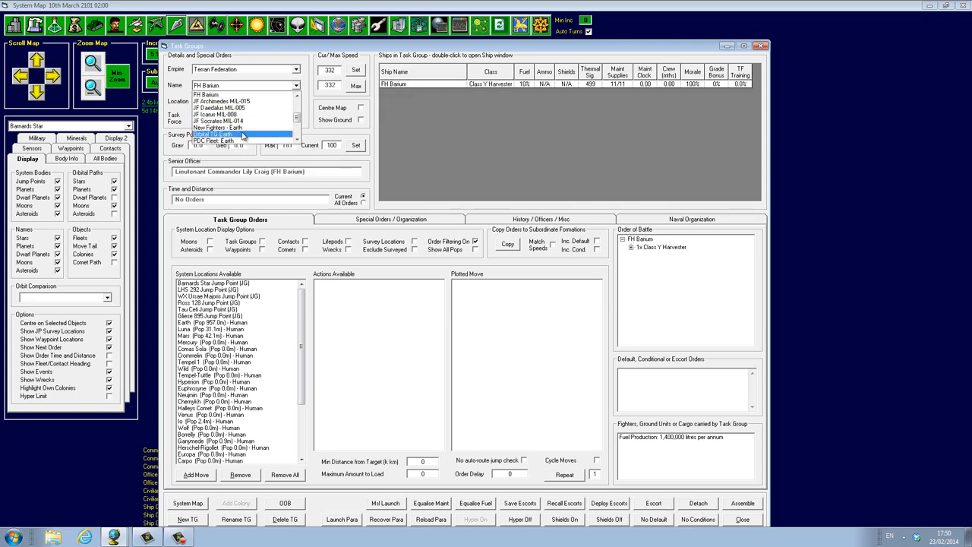
left_click(242, 134)
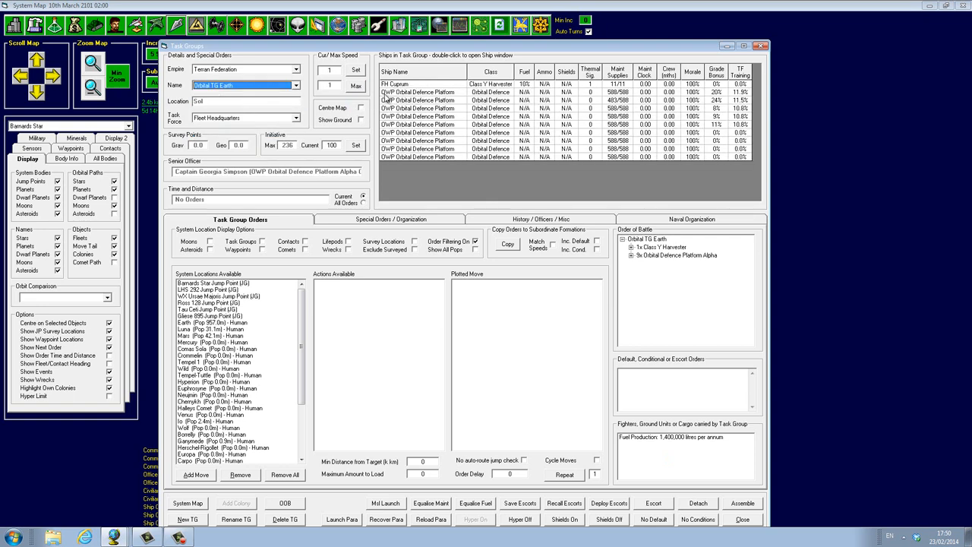
left_click(699, 504)
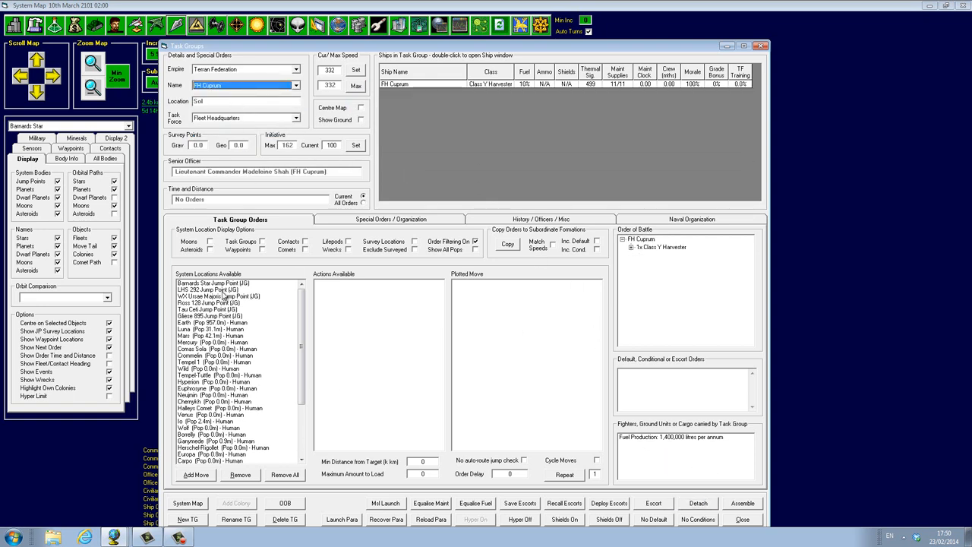
Order FH Cuprum to refuel from the Earth colony and close Task Groups
left_click(222, 348)
scroll(226, 324, "down", 1)
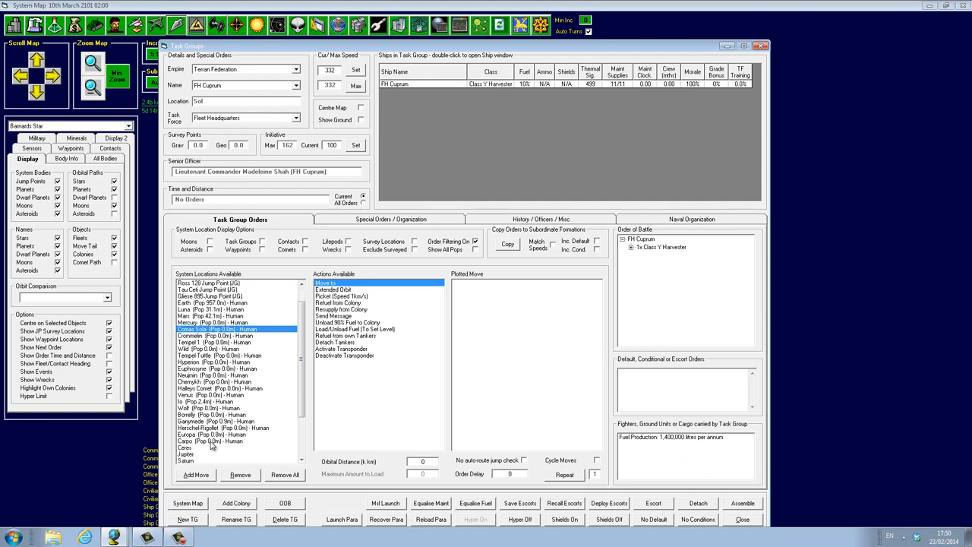
scroll(218, 302, "up", 1)
left_click(217, 323)
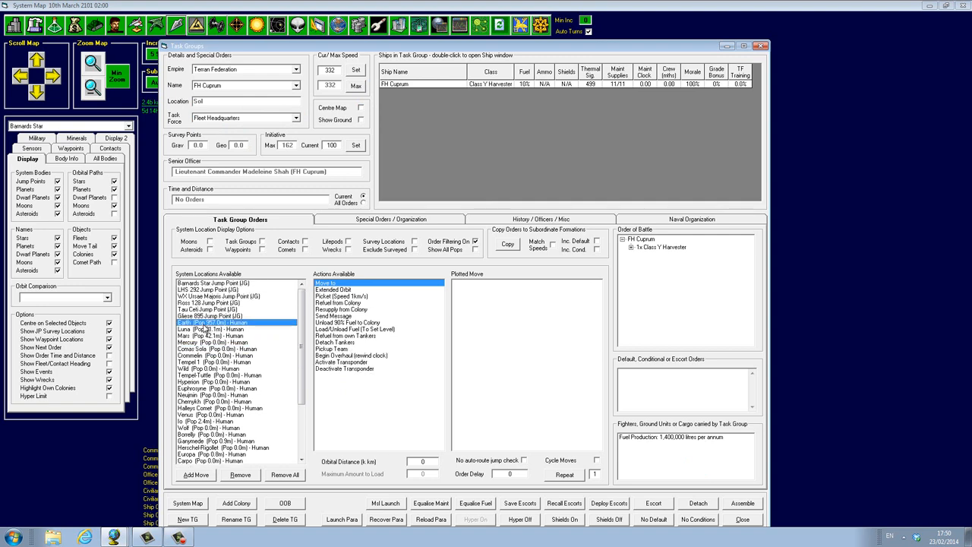
double_click(340, 303)
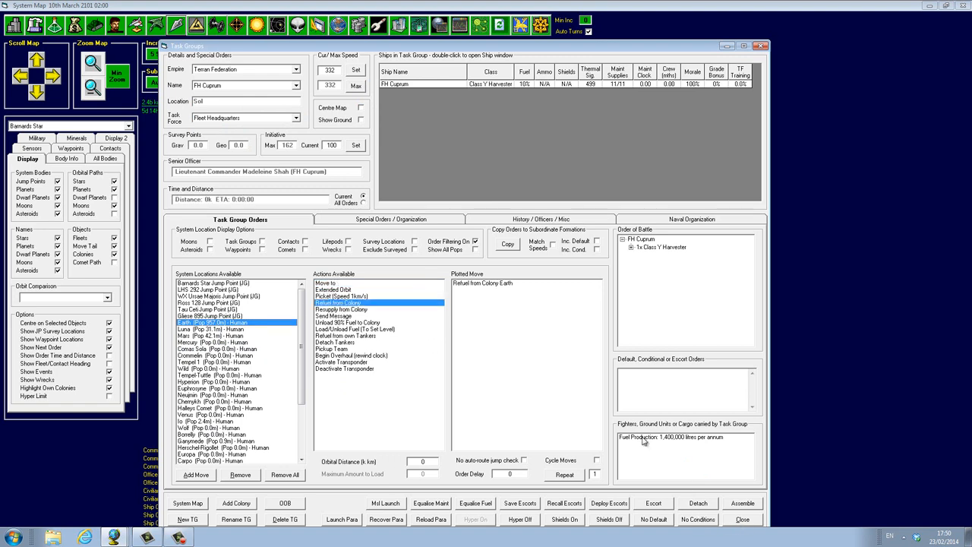
left_click(743, 520)
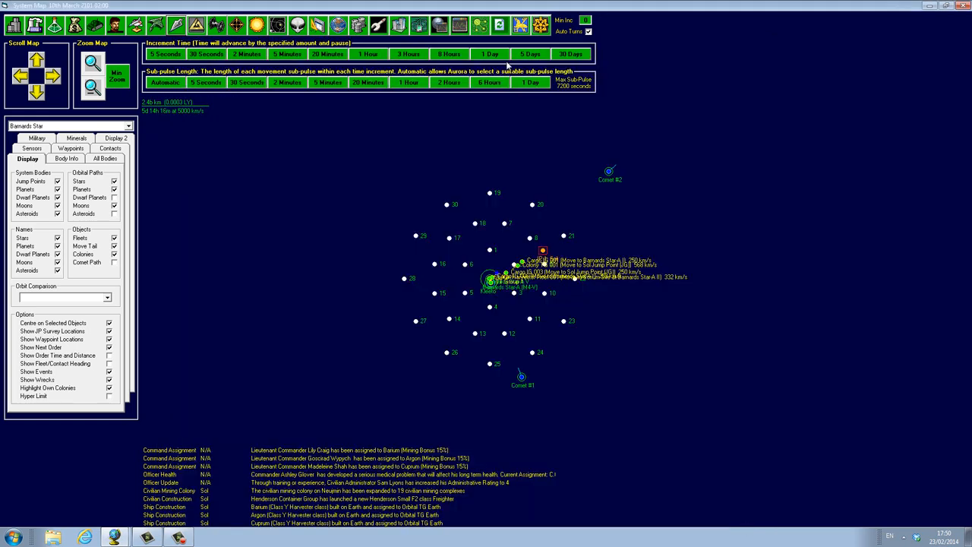
Turn off Auto Turns, advance one day to 04:00, and reopen the Task Groups window
left_click(569, 33)
left_click(487, 56)
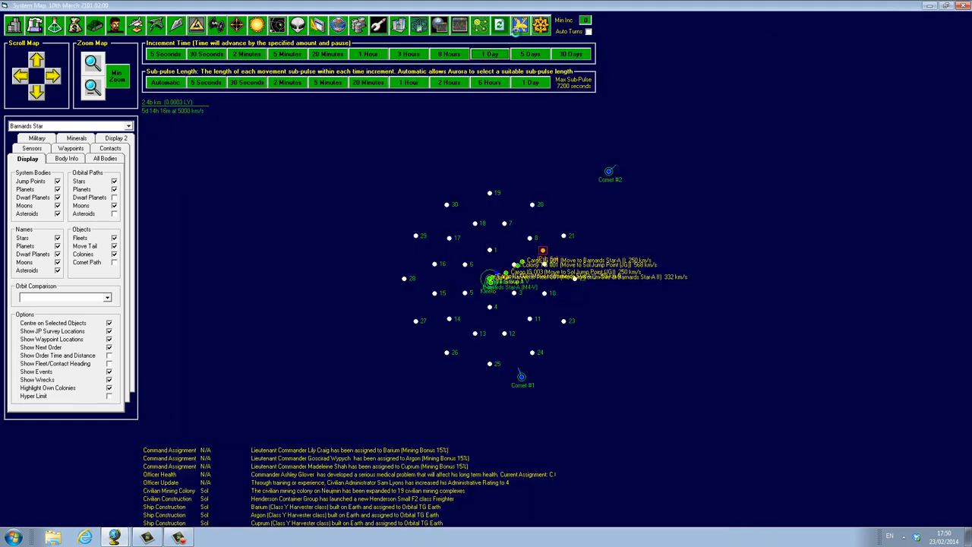
left_click(520, 27)
left_click(176, 25)
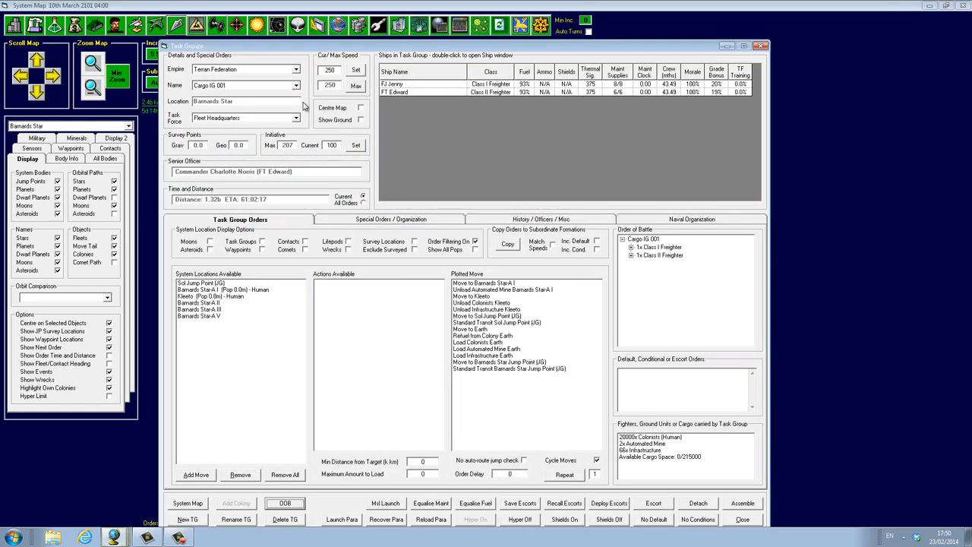
With task groups shown as destinations, order FH Barium to join FH Cuprum
left_click(277, 86)
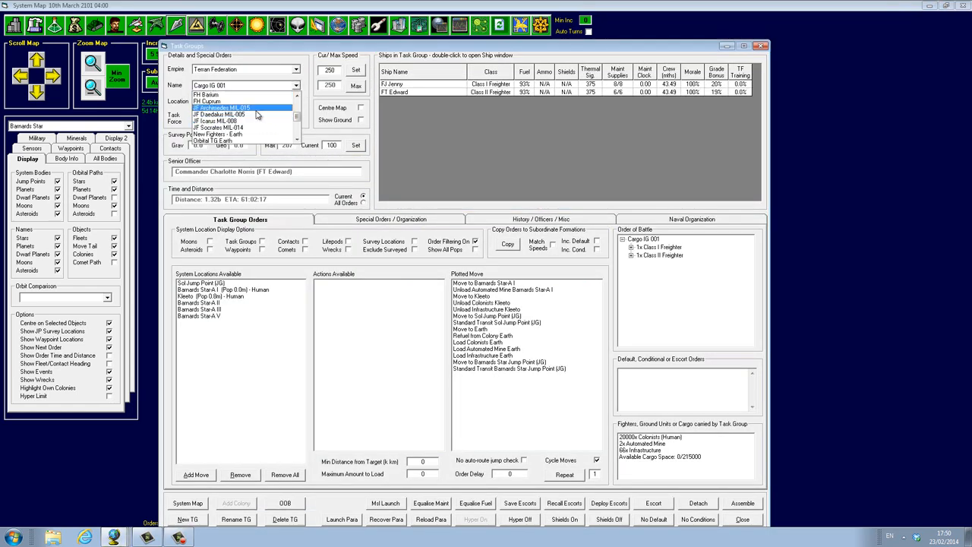
left_click(248, 101)
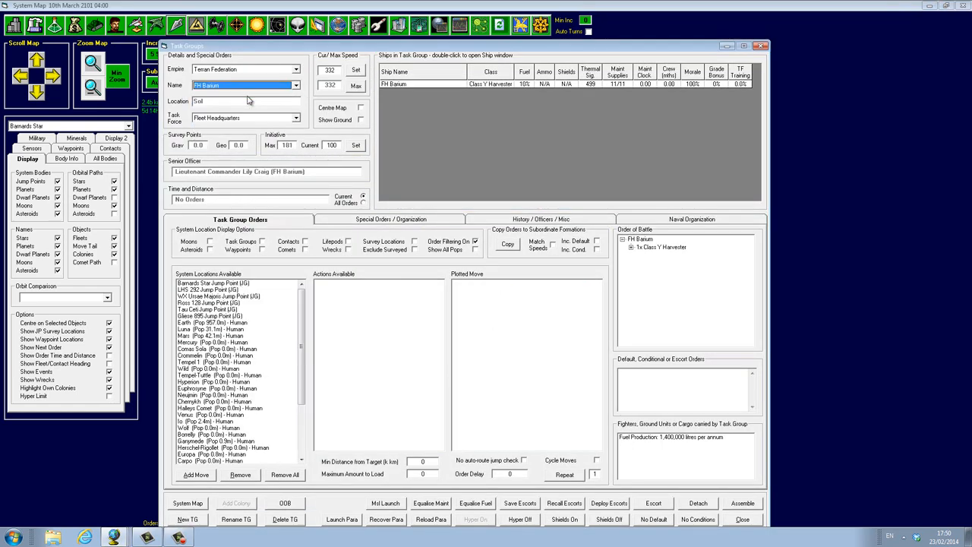
key("Down")
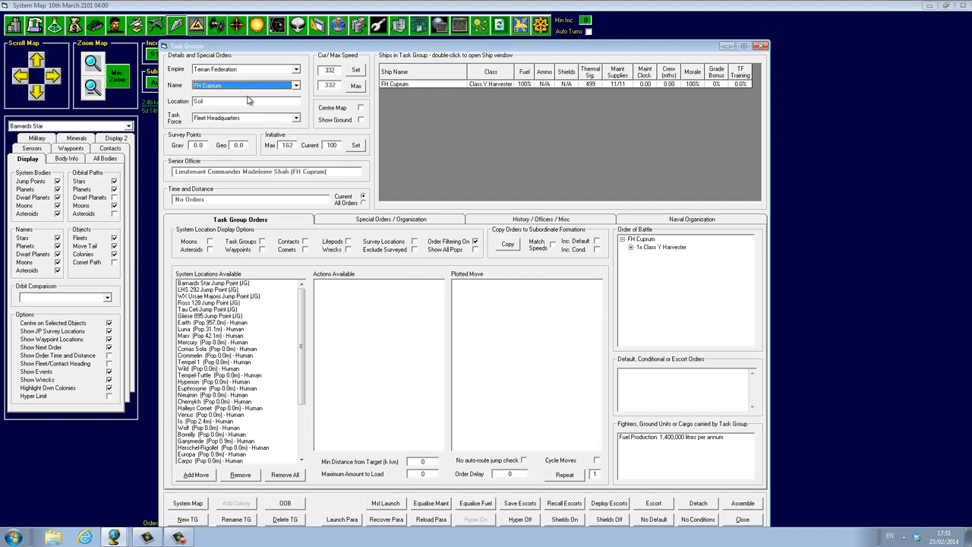
key("Up")
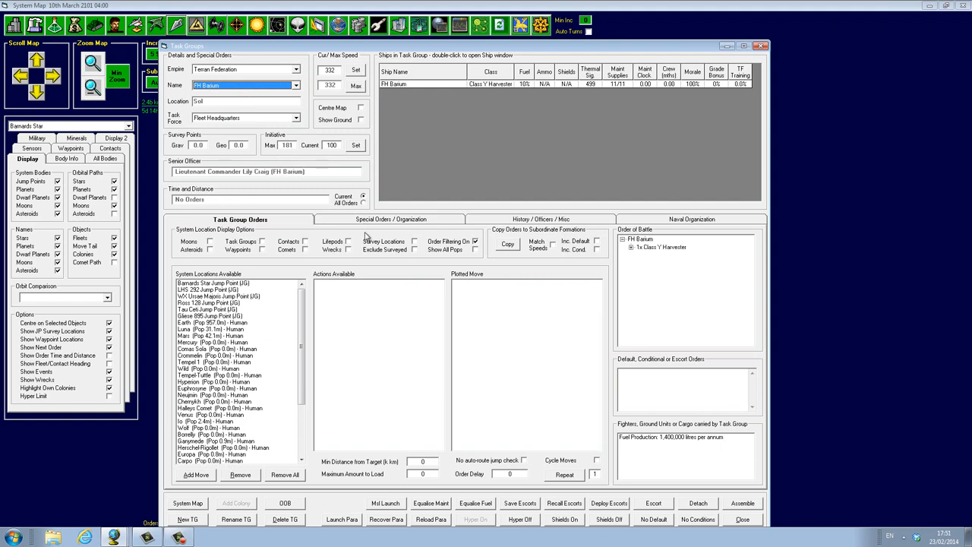
left_click(262, 241)
left_click_drag(306, 314, 306, 423)
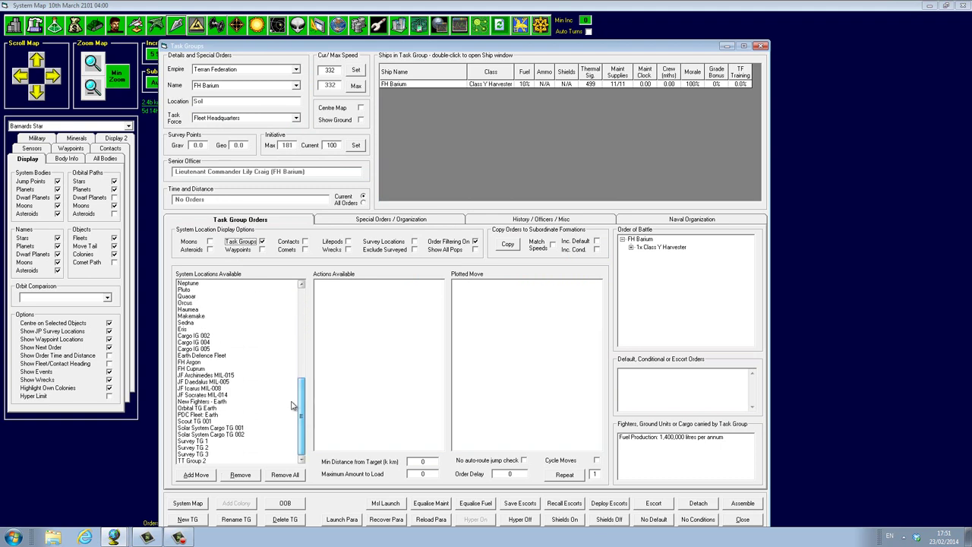
left_click(213, 369)
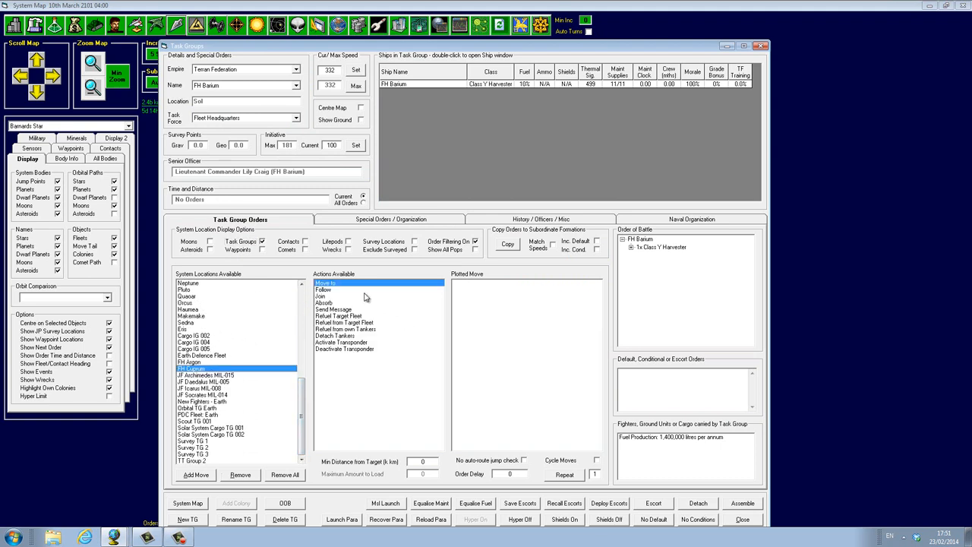
double_click(321, 296)
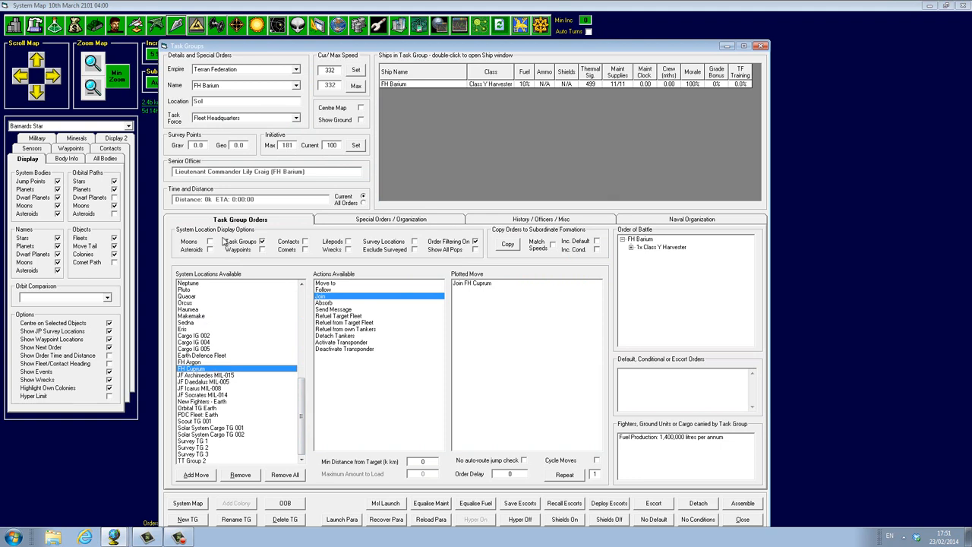
Order FH Argon to join FH Cuprum too, close Task Groups and advance one hour
left_click(209, 86)
scroll(213, 100, "up", 3)
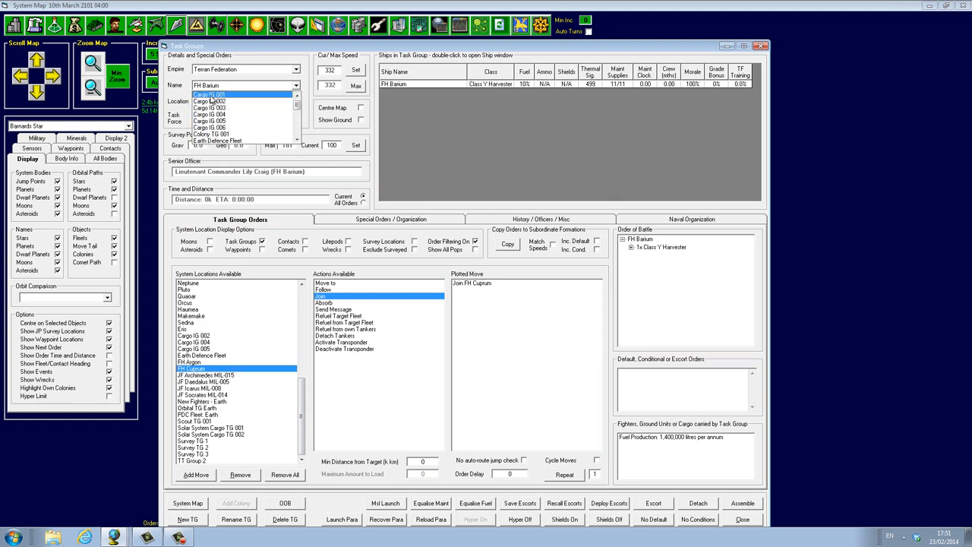
scroll(217, 106, "down", 2)
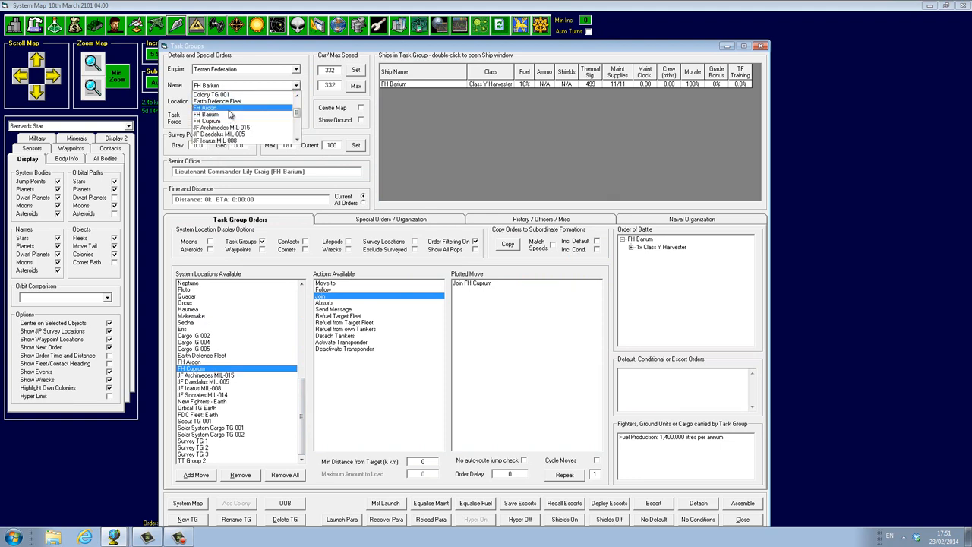
left_click(228, 109)
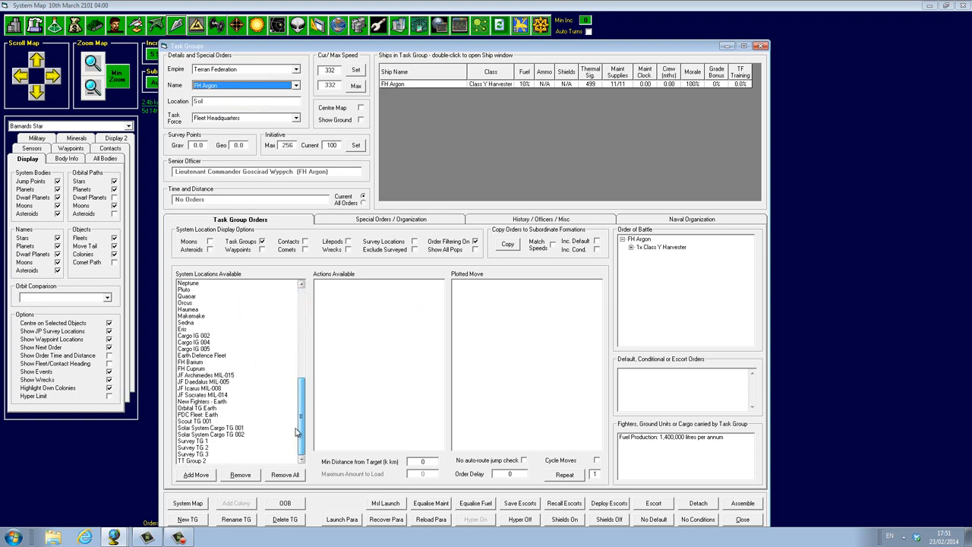
left_click(216, 369)
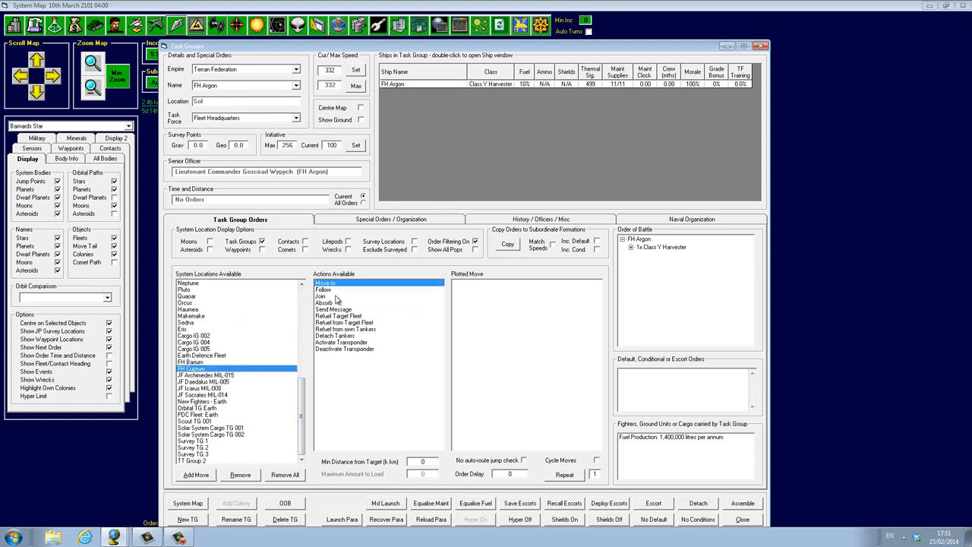
left_click(736, 521)
left_click(374, 52)
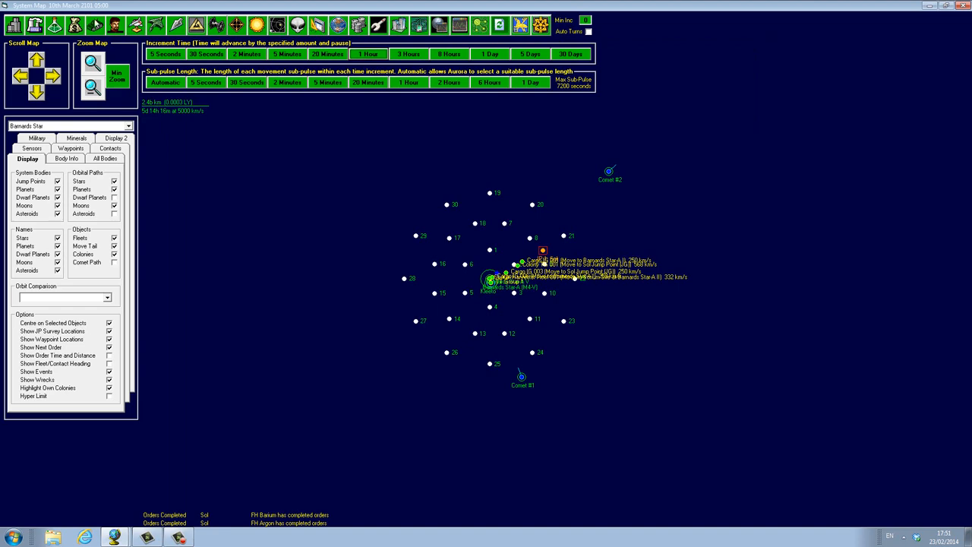
Rename the merged FH Cuprum task group to Sorium Harvester Fleet 002
left_click(176, 25)
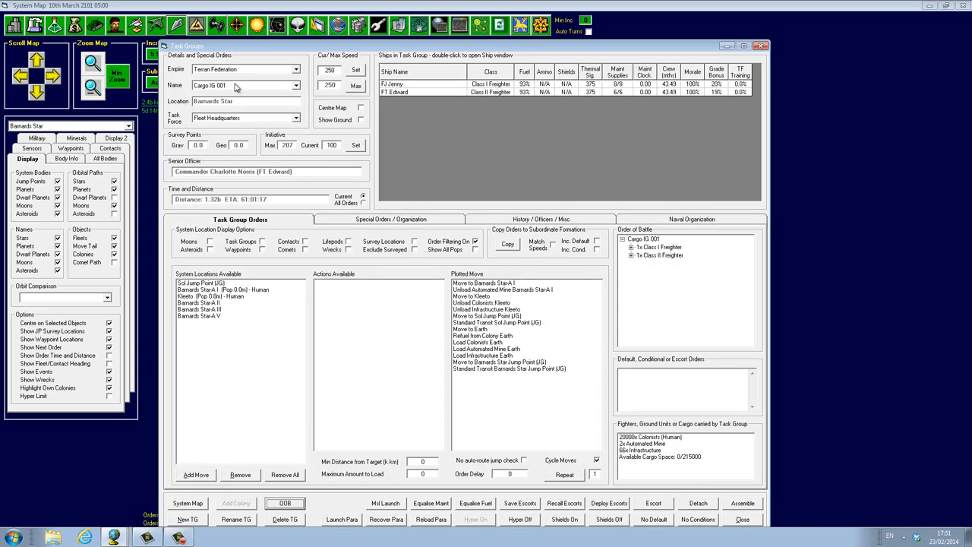
left_click(236, 88)
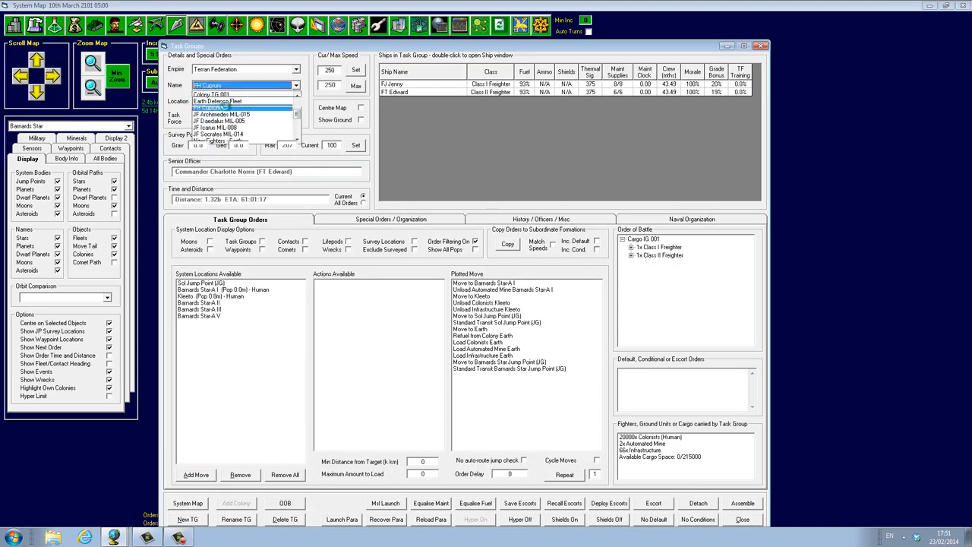
left_click(228, 109)
left_click(246, 89)
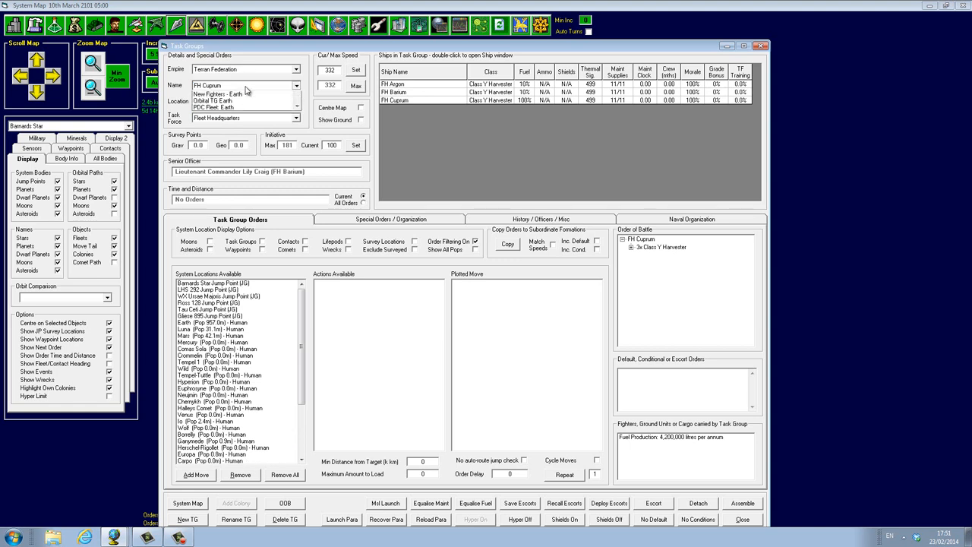
scroll(246, 110, "down", 3)
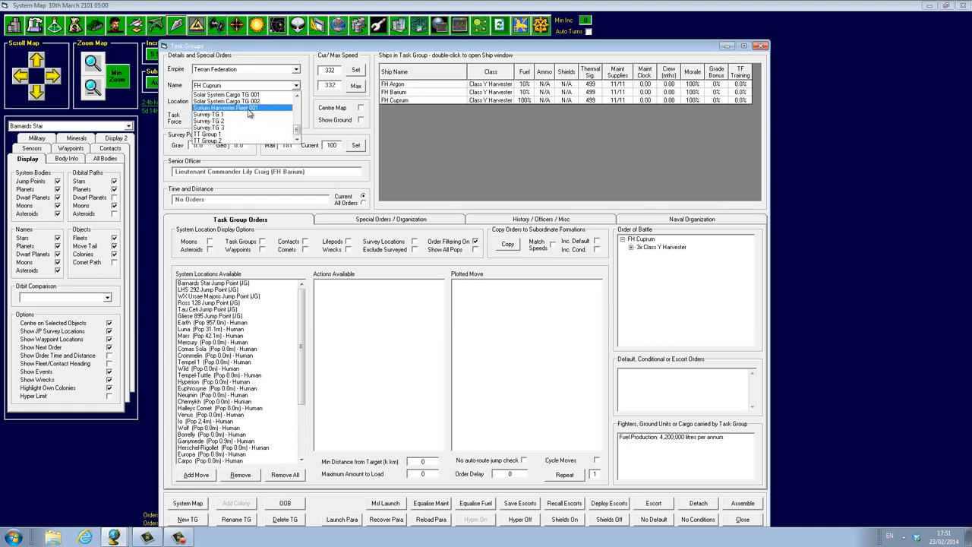
scroll(247, 112, "up", 2)
scroll(240, 113, "up", 2)
scroll(234, 114, "up", 2)
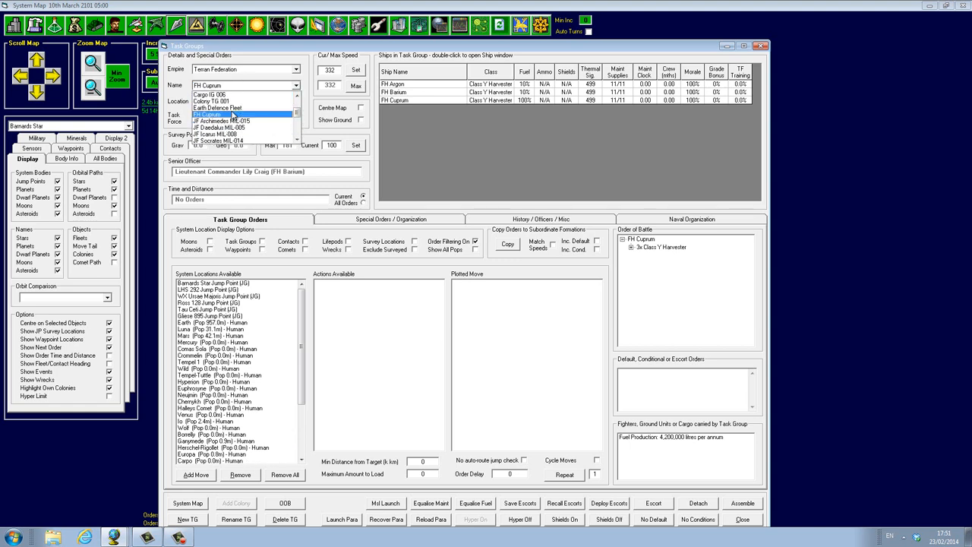
left_click(233, 113)
left_click(236, 522)
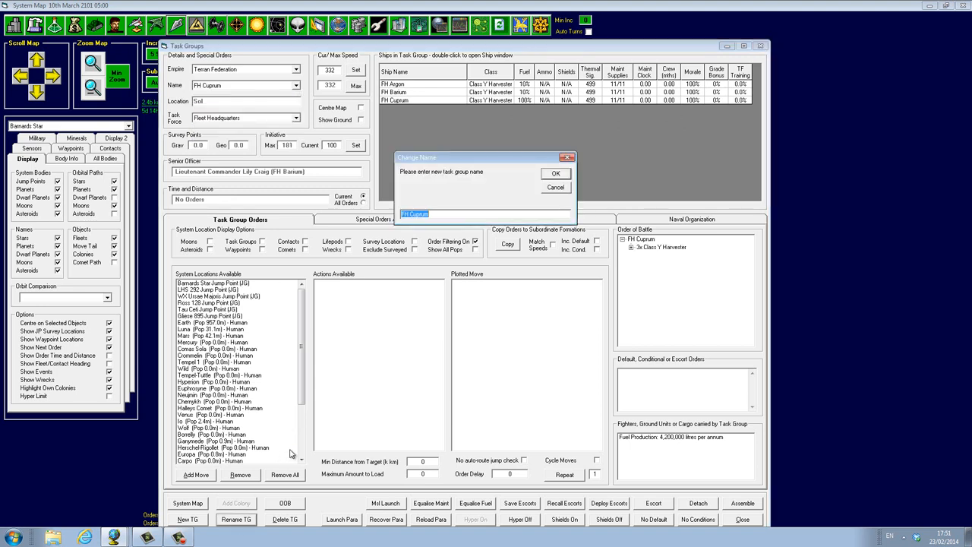
type("Sorium Harvester Fleet 002")
key("Return")
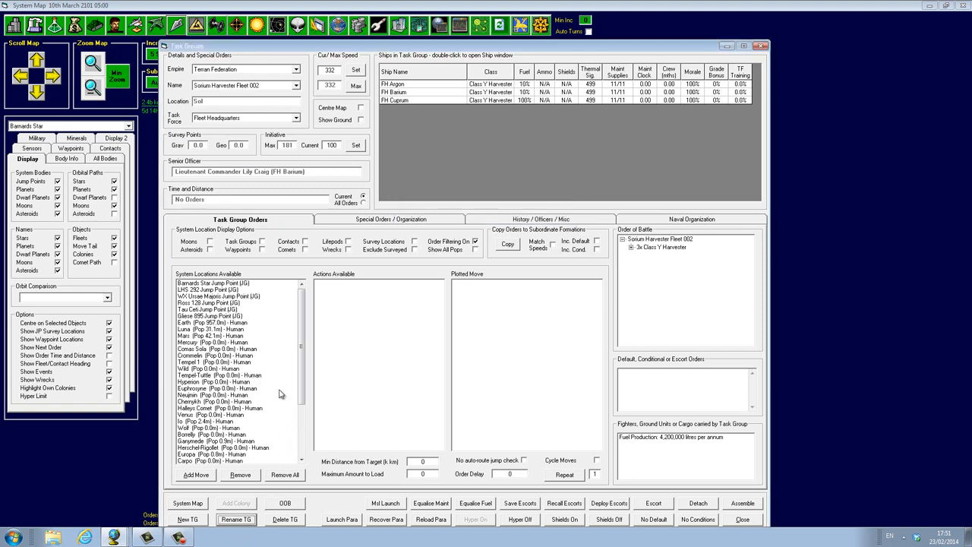
left_click(243, 87)
key("Up")
key("Down")
Review Sorium Harvester Fleet 002's order pages and equalise fuel across its ships at 40%
left_click(244, 87)
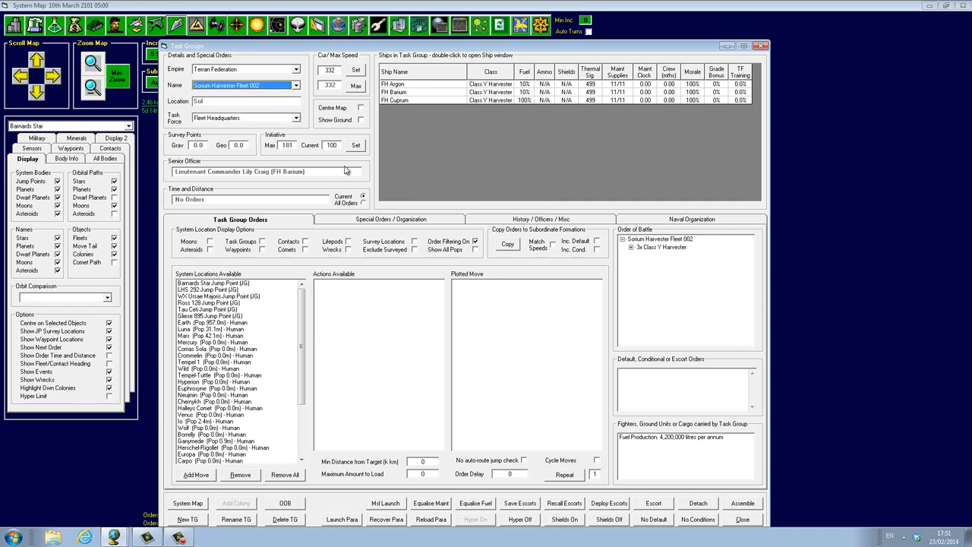
left_click(416, 219)
left_click(489, 222)
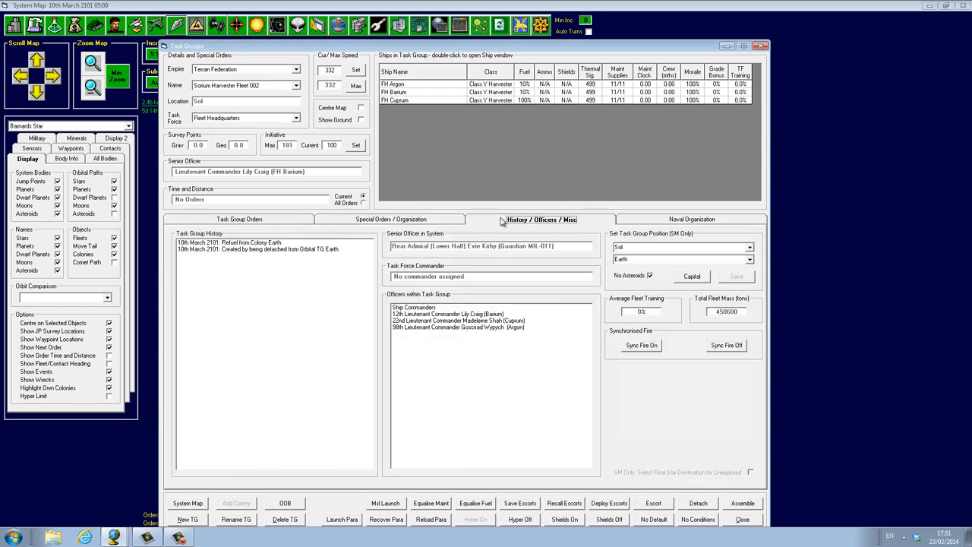
left_click(656, 222)
left_click(356, 222)
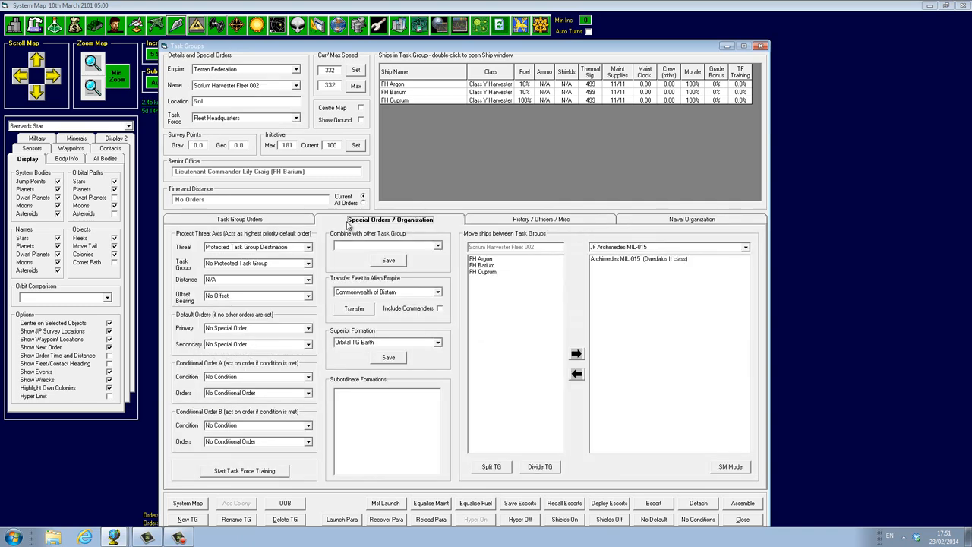
left_click(302, 224)
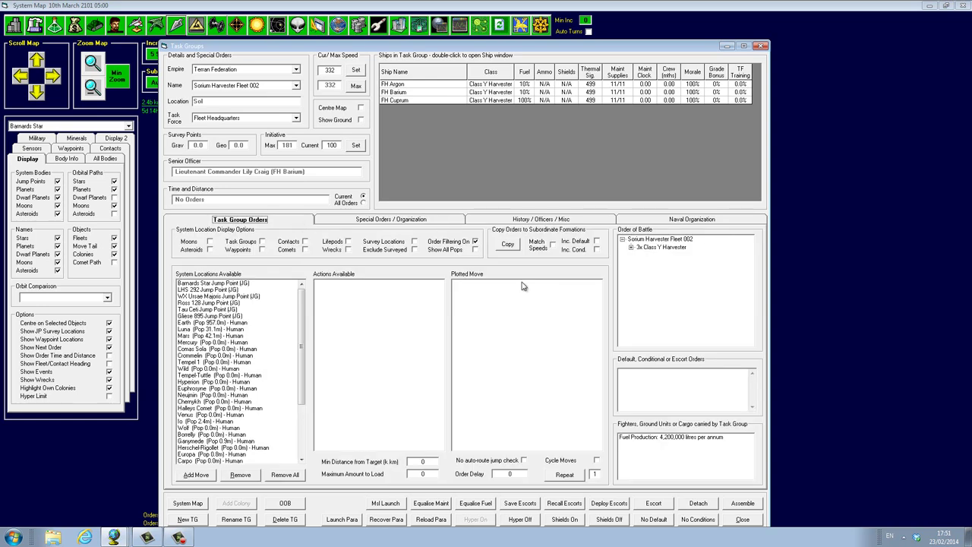
left_click(472, 504)
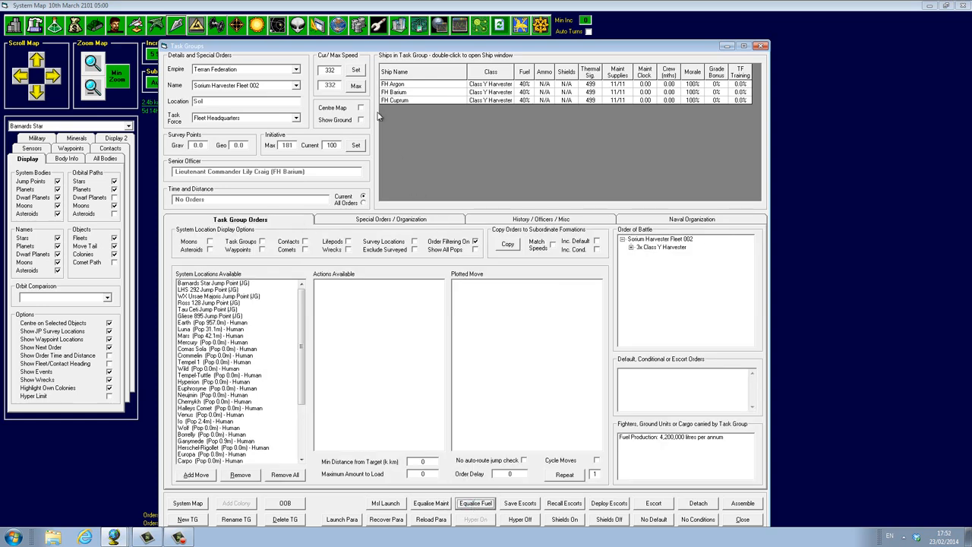
Order the fleet to move to and transit Barnards Star Jump Point
left_click_drag(363, 51, 365, 386)
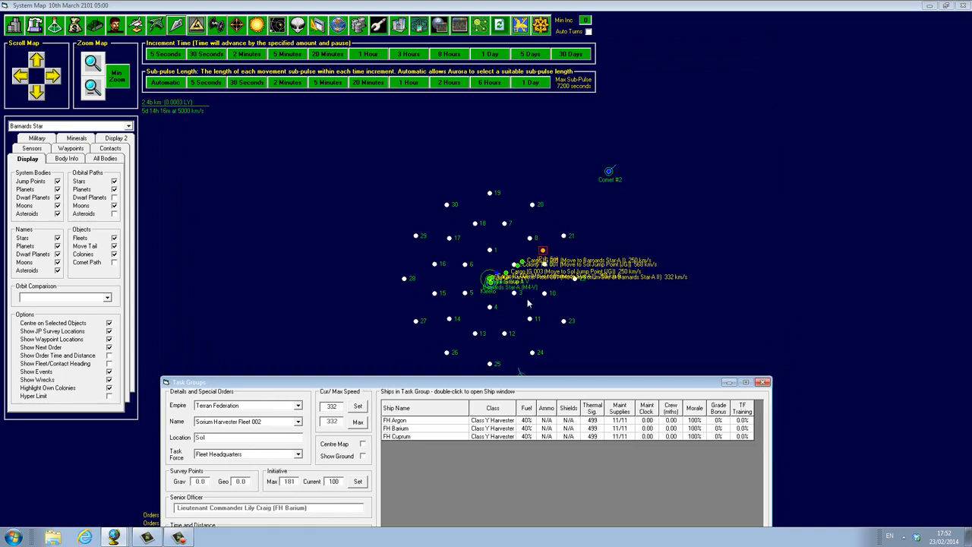
left_click_drag(516, 382, 469, 42)
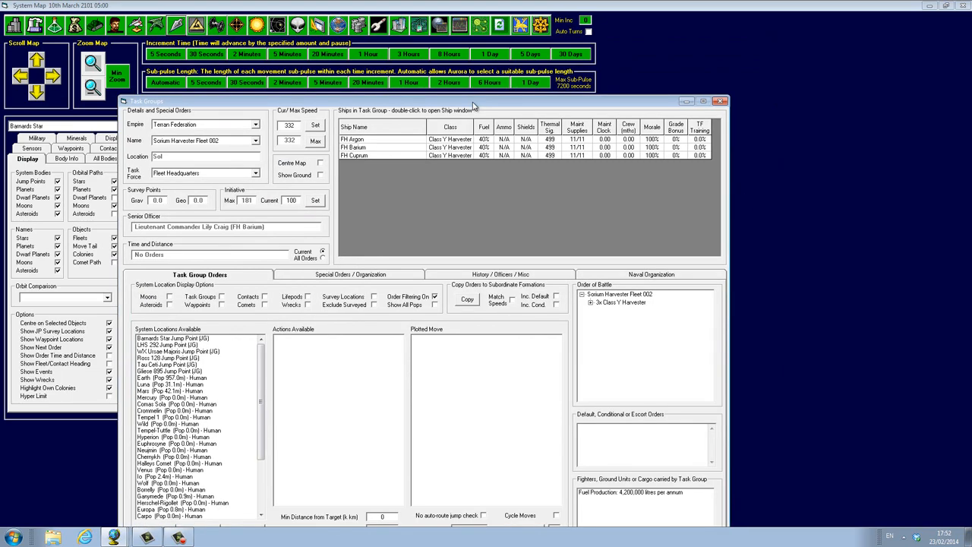
left_click(171, 279)
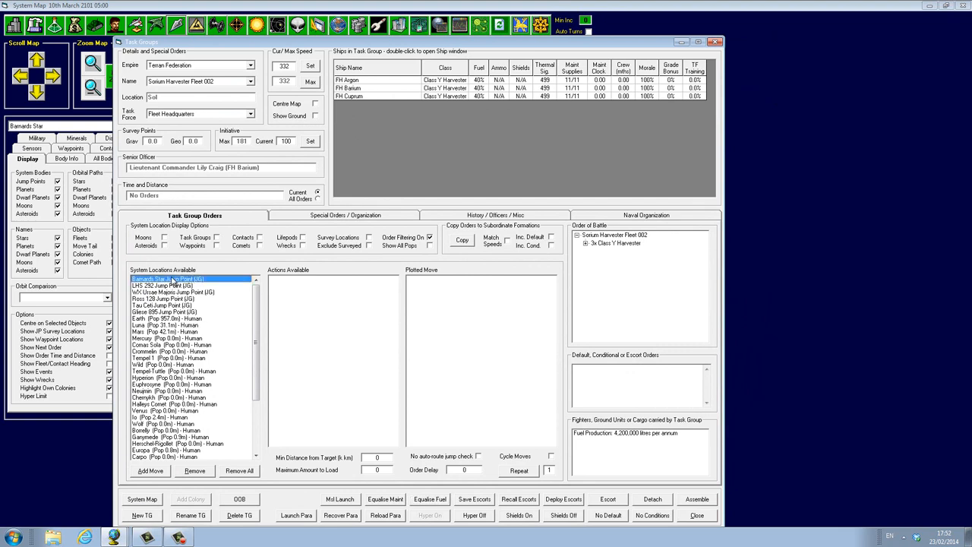
double_click(275, 298)
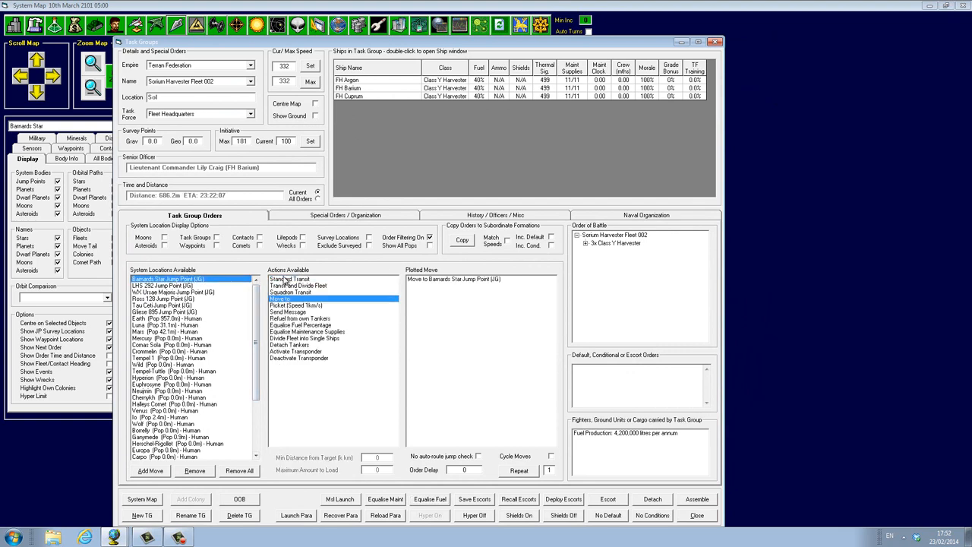
double_click(286, 279)
Advance five days to 15 March 2101 and review the event log noting laser turret research complete
left_click(715, 42)
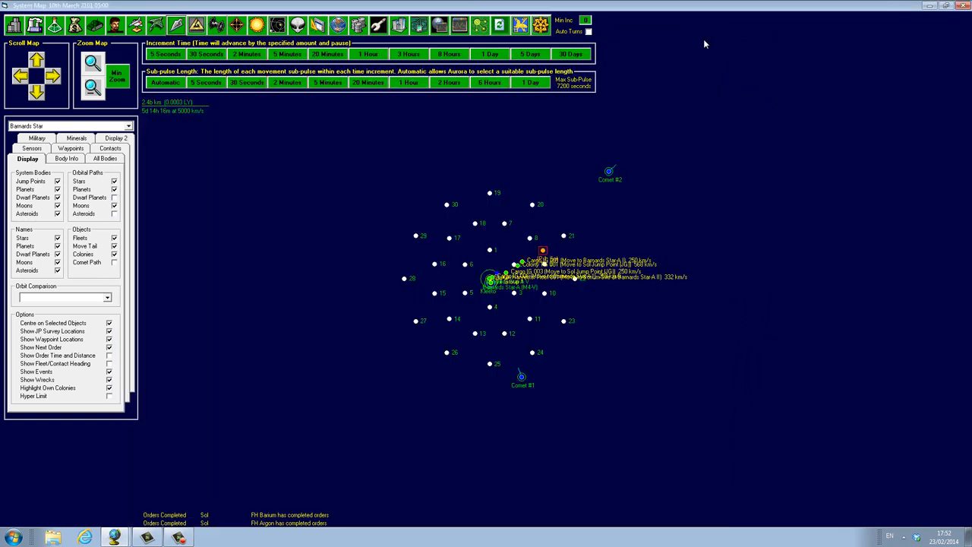
left_click(536, 53)
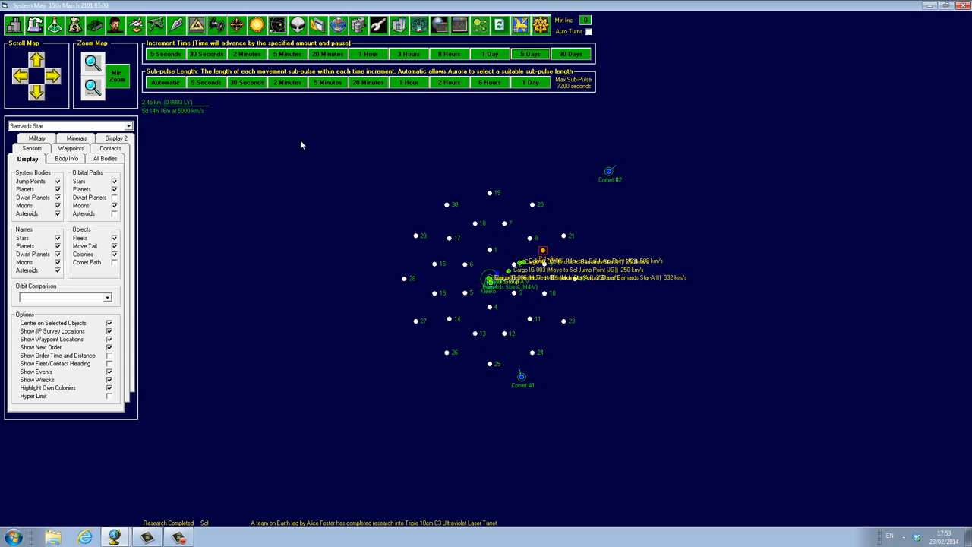
left_click(520, 25)
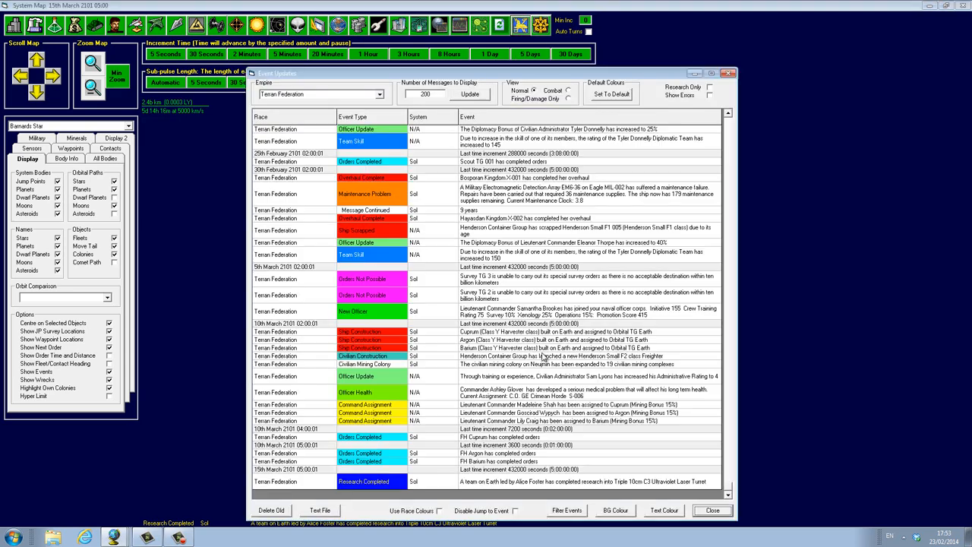
left_click(712, 511)
left_click(712, 511)
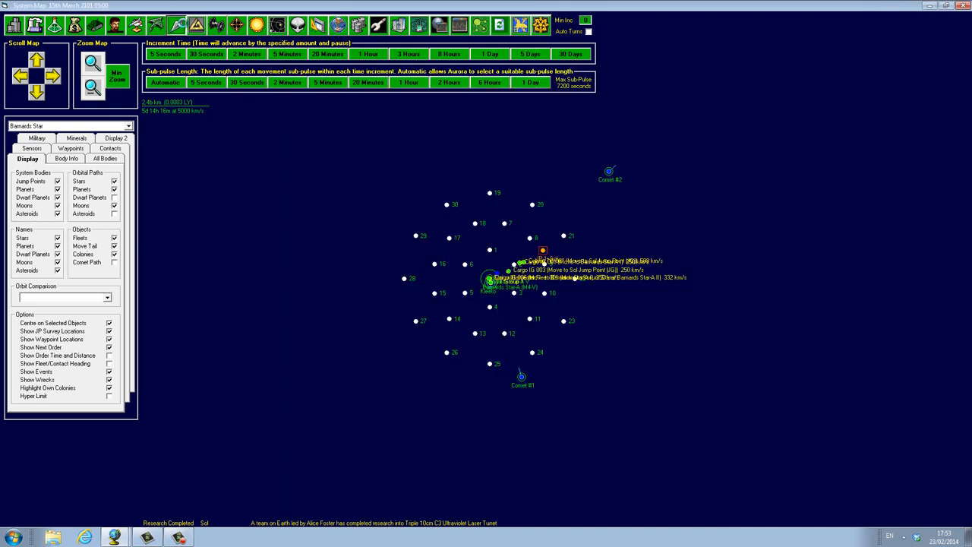
Glance at the task groups list, then bring up Earth's research screen
left_click(176, 25)
left_click(250, 80)
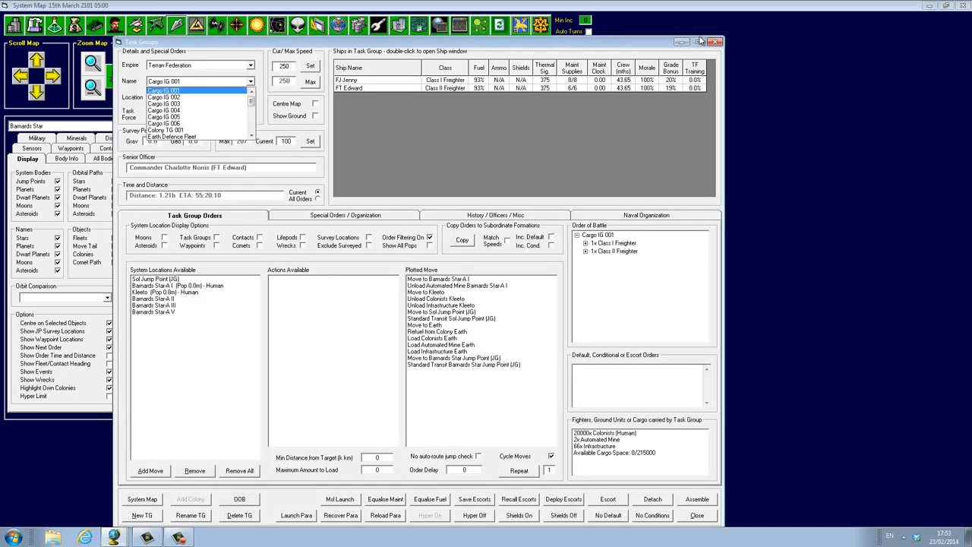
left_click(715, 42)
left_click(55, 25)
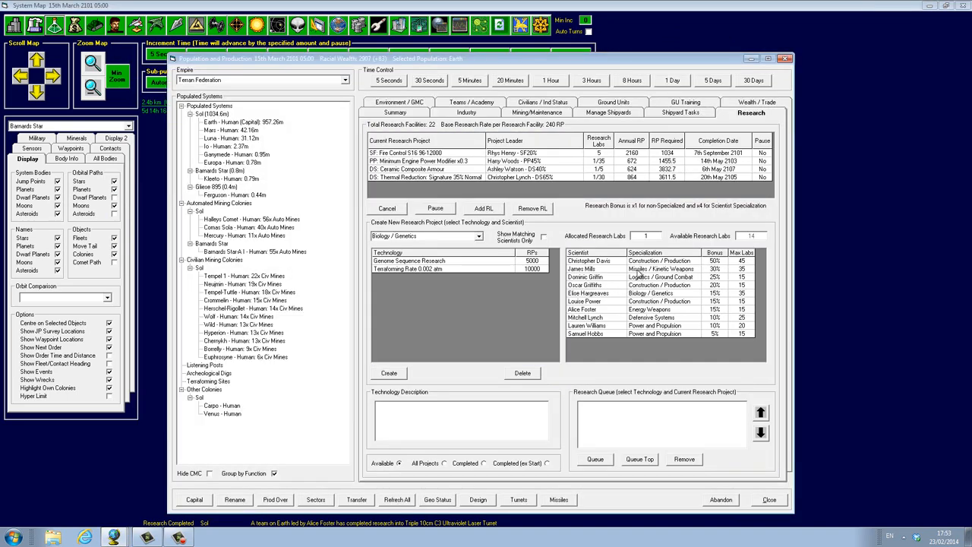
Browse Missiles / Kinetic Weapons, then choose Basic Missile Nuclear Pulse Engine under Power and Propulsion
left_click(638, 270)
left_click(480, 236)
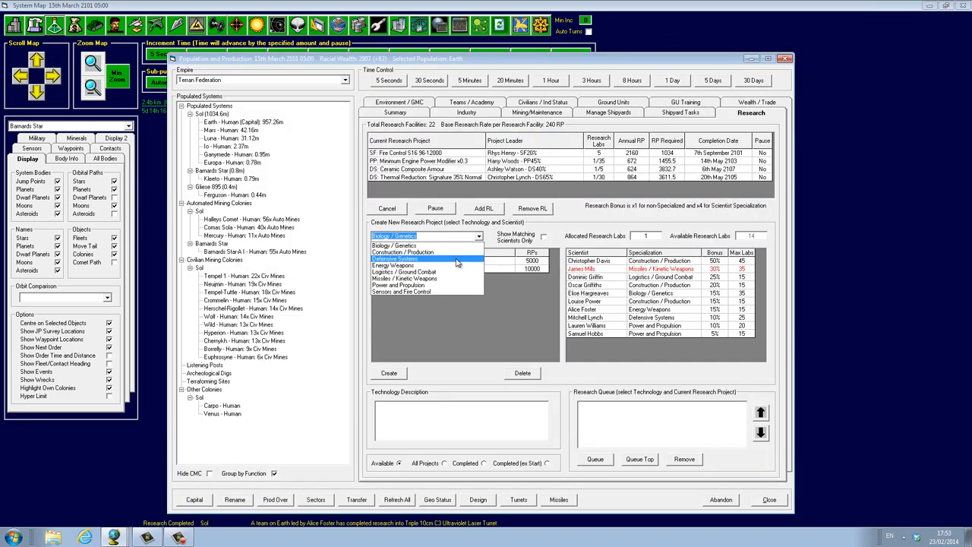
left_click(420, 278)
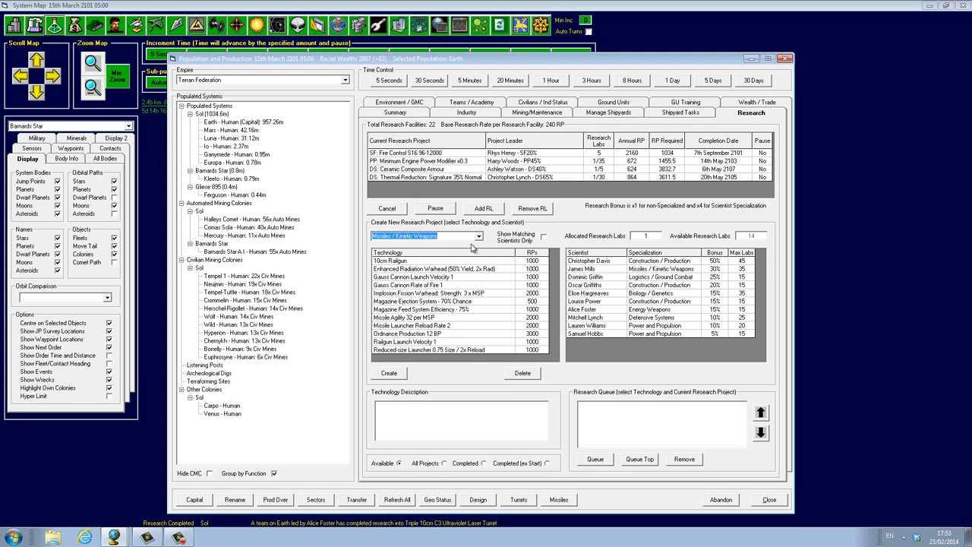
left_click(478, 237)
left_click(430, 279)
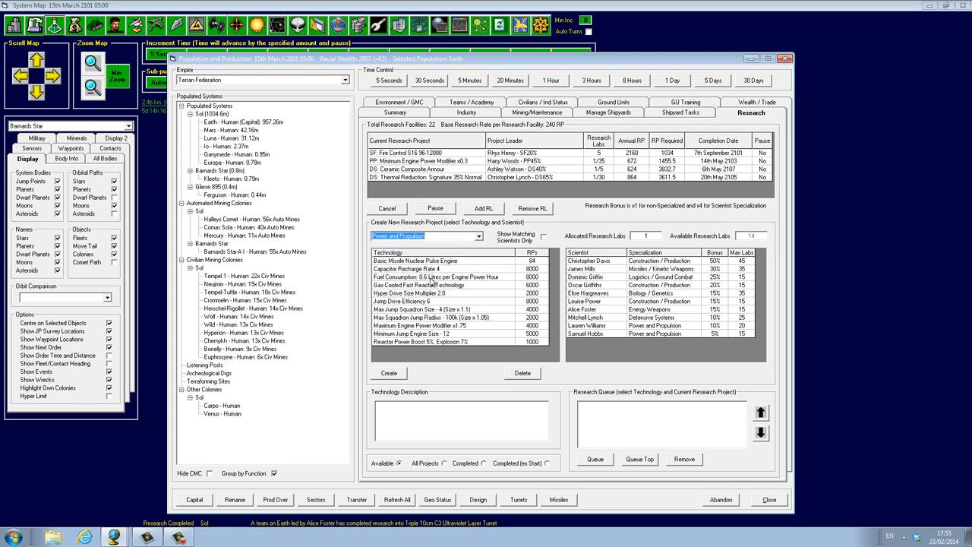
left_click(434, 261)
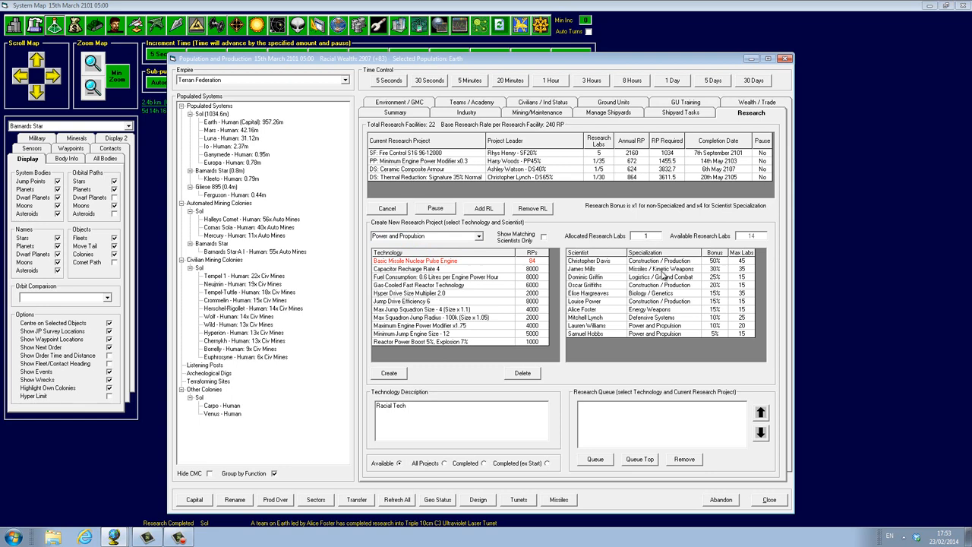
left_click(666, 326)
left_click(650, 236)
type("14")
left_click(389, 373)
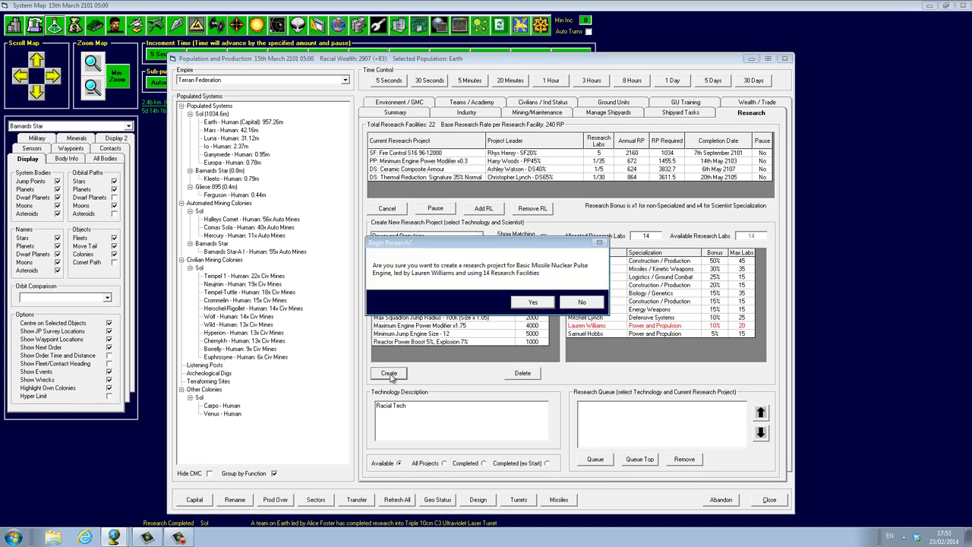
left_click(534, 302)
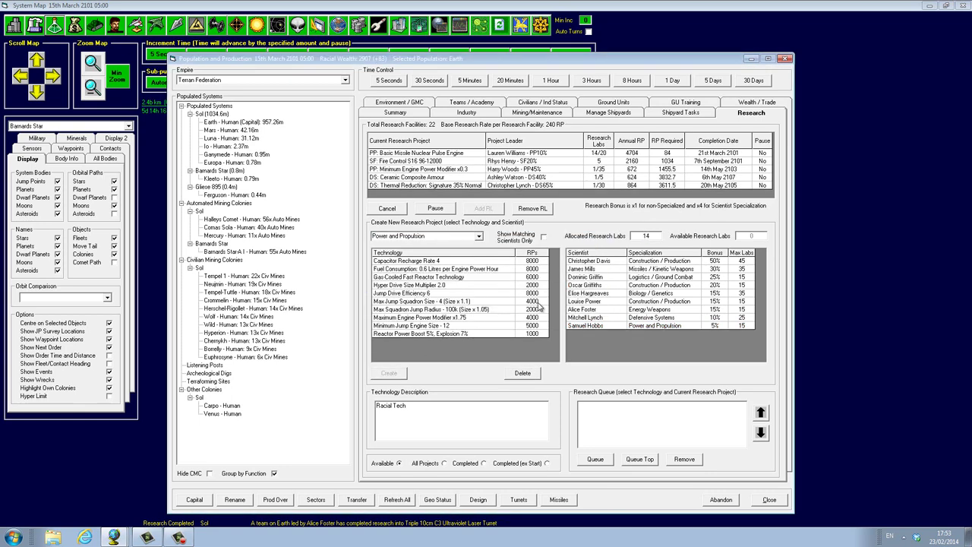
Consider cancelling the Nuclear Pulse Engine project but keep it running
left_click(646, 154)
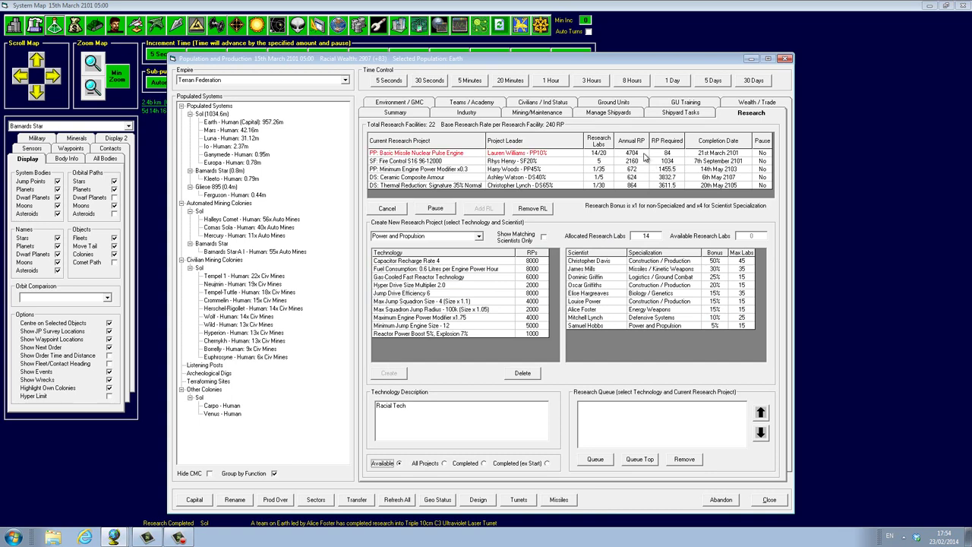
left_click(405, 212)
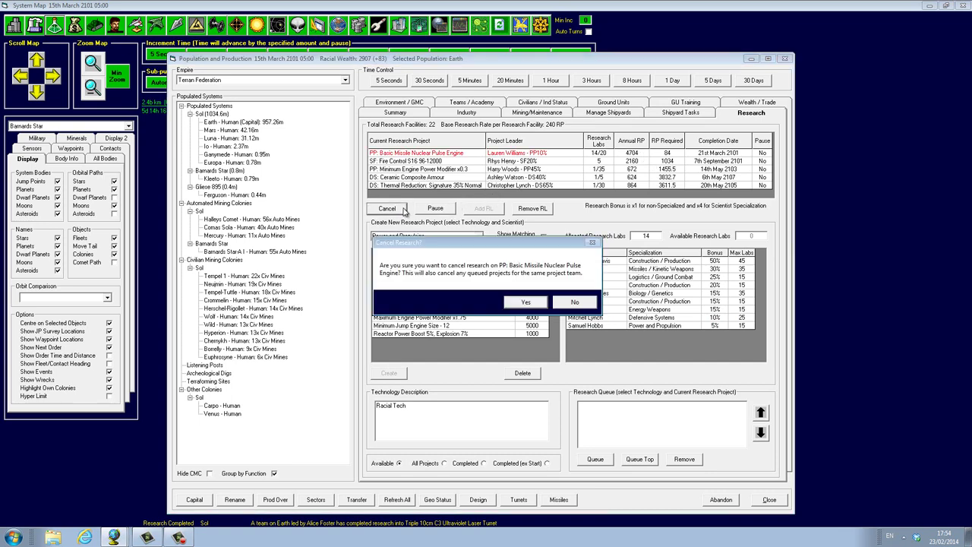
left_click(567, 301)
left_click(571, 302)
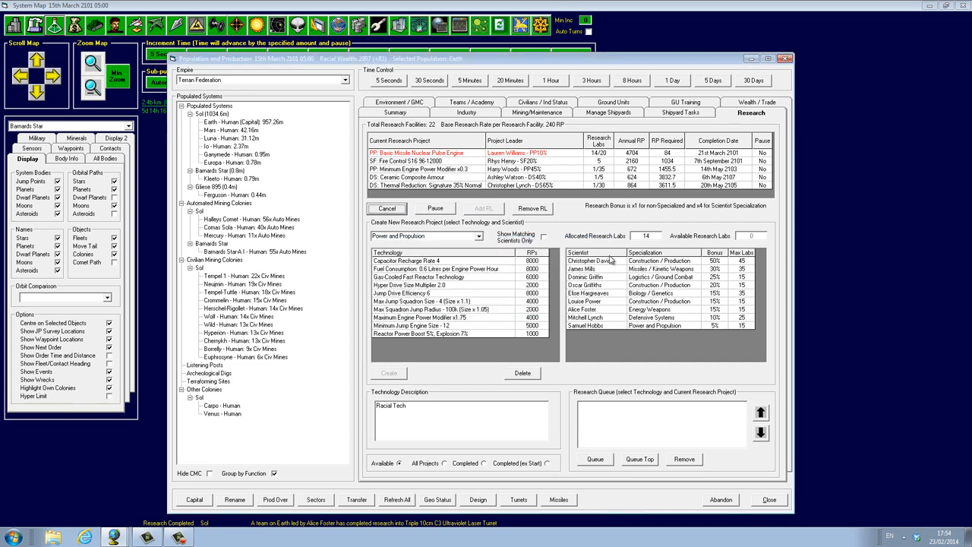
Leave research, advance five days to 20 March 2101 and review the maintenance-failure events
left_click(787, 58)
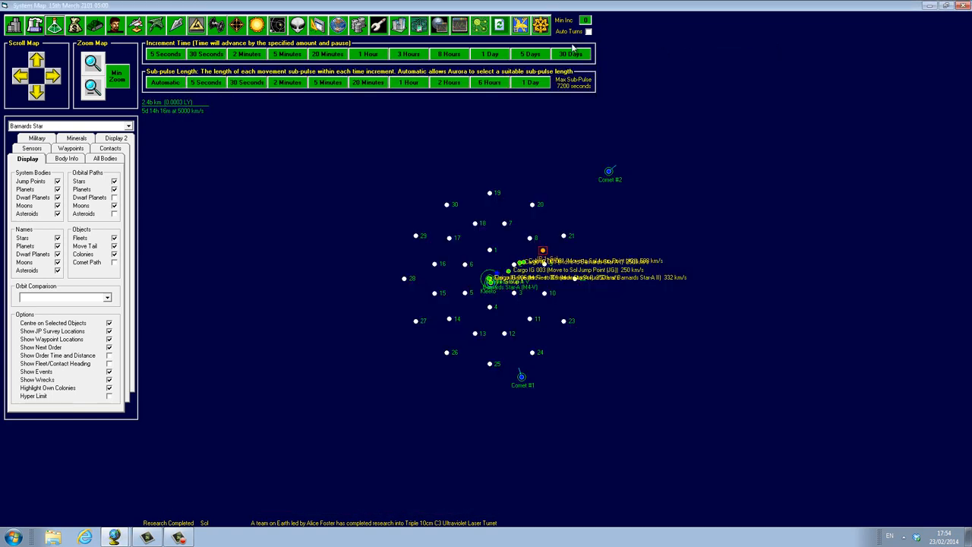
left_click(530, 55)
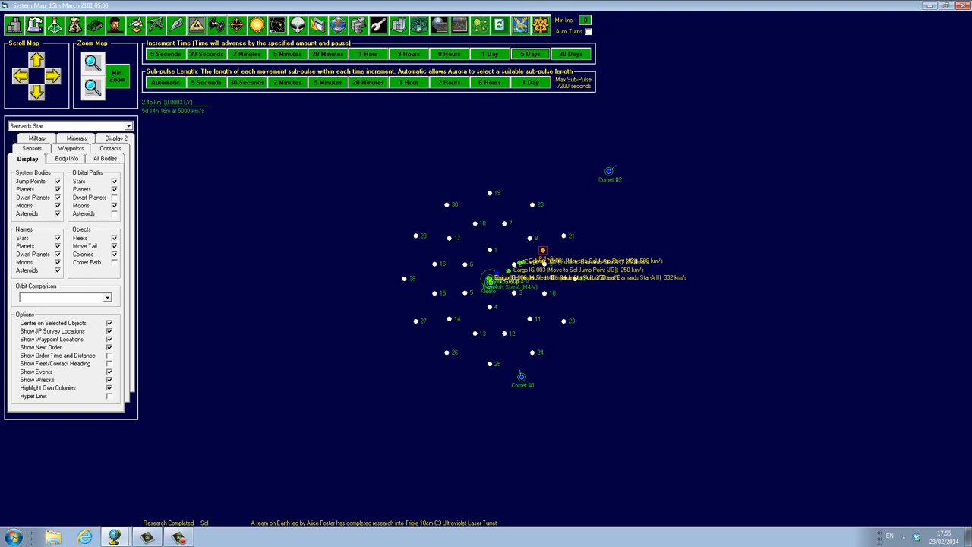
left_click(520, 25)
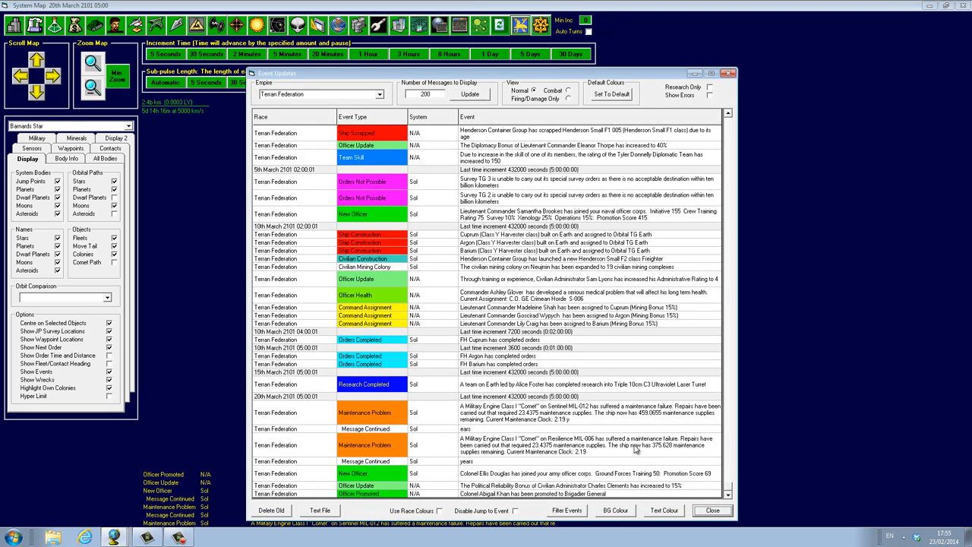
Switch the map to Gliese 895 and advance one day to 21 March 2101
left_click(712, 511)
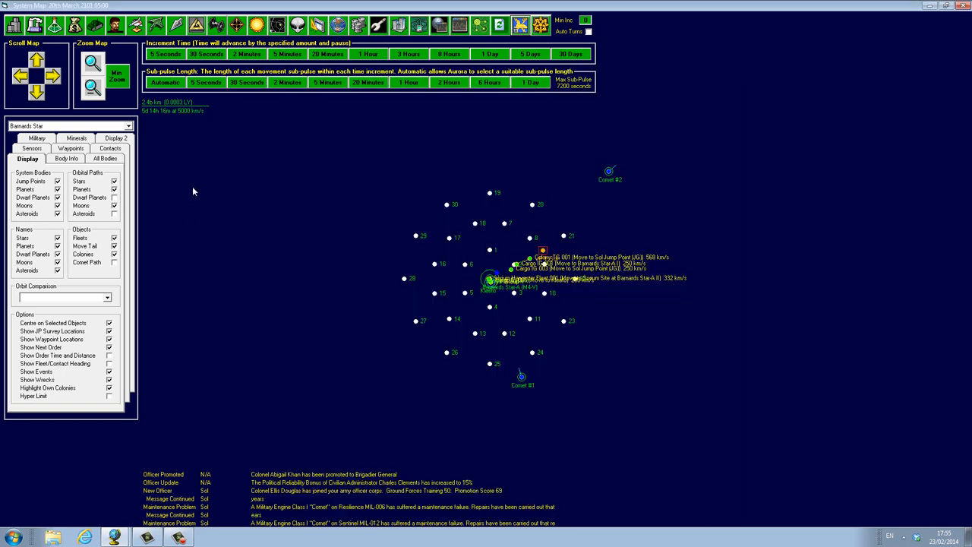
left_click(128, 126)
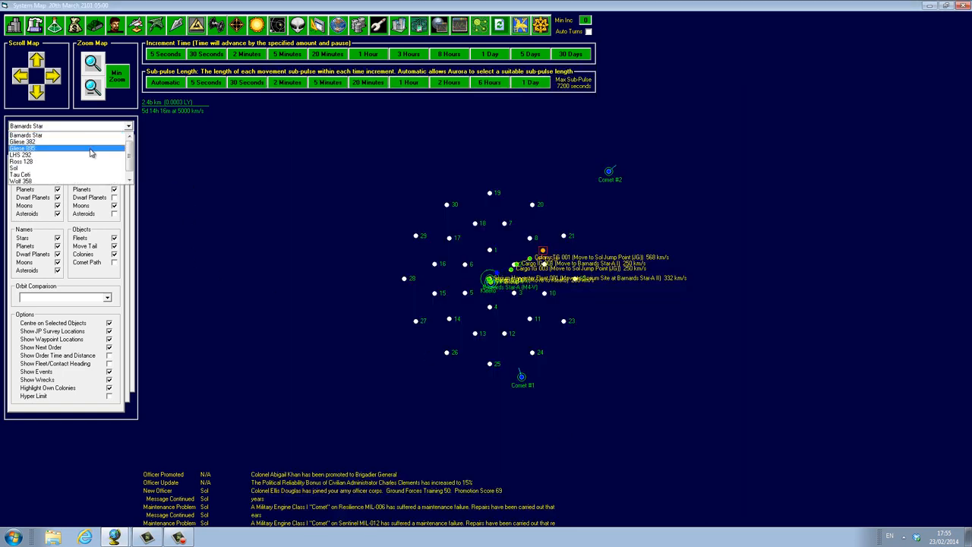
left_click(90, 149)
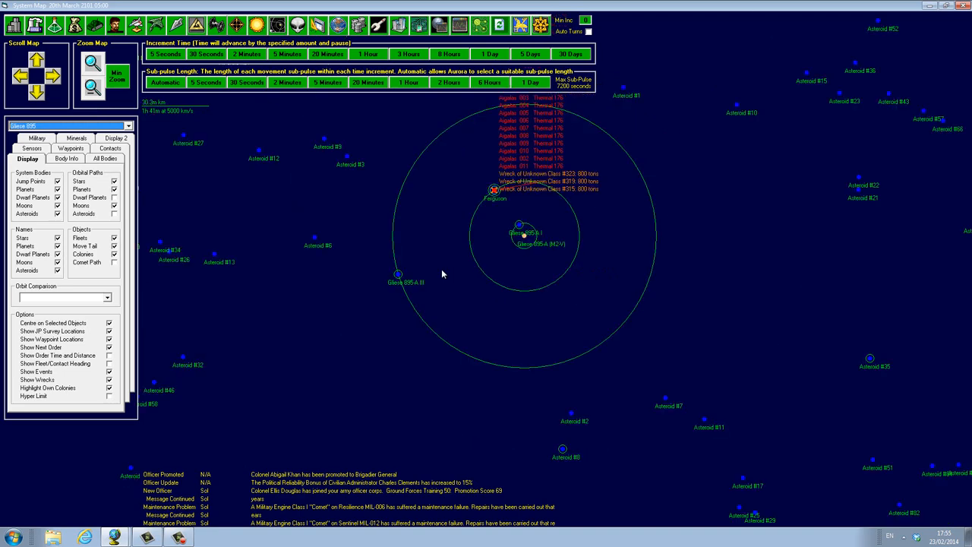
scroll(442, 270, "down", 1)
scroll(441, 271, "up", 1)
scroll(441, 271, "up", 1)
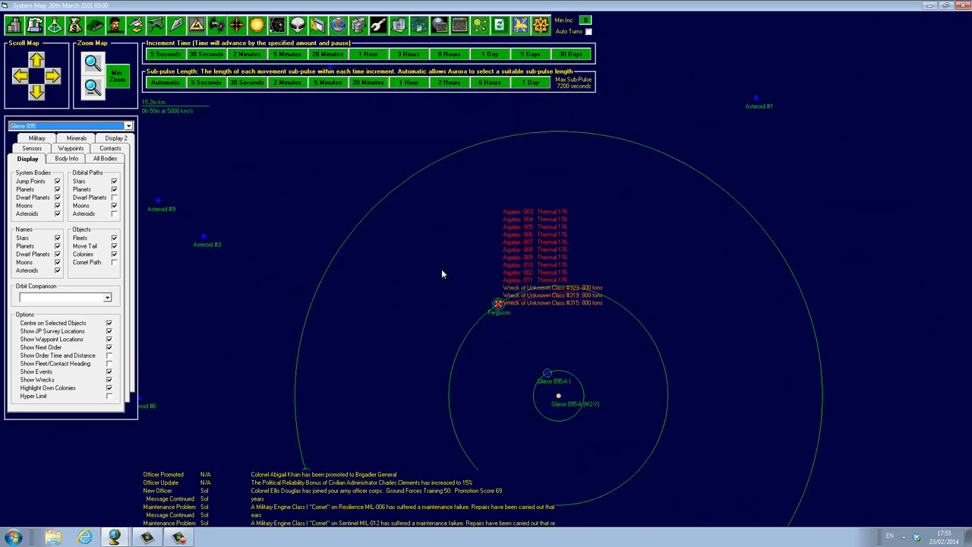
scroll(442, 270, "up", 1)
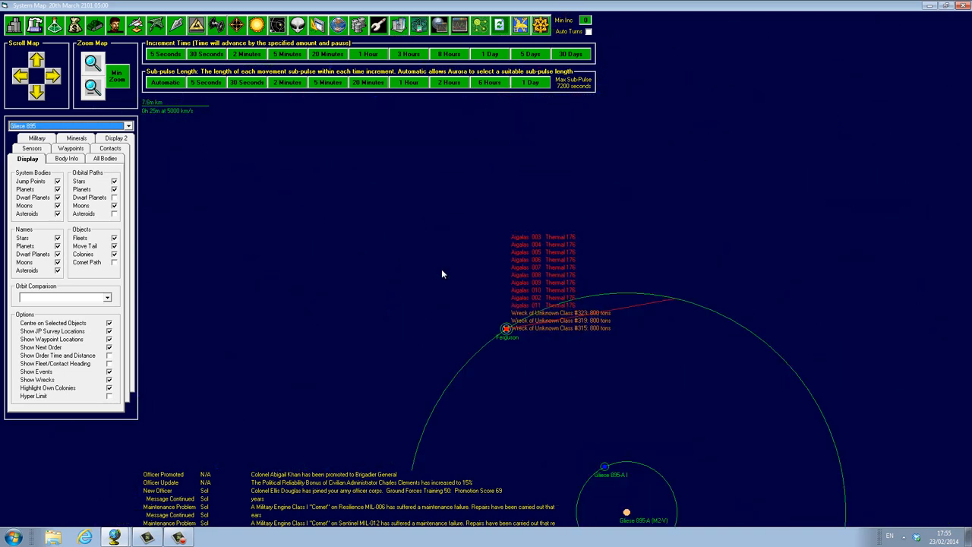
scroll(442, 274, "up", 1)
scroll(442, 274, "up", 1)
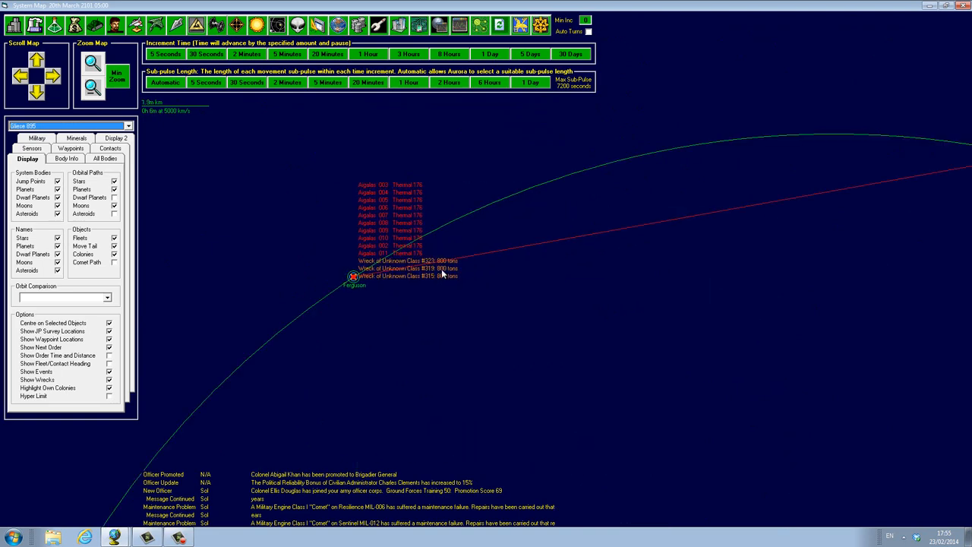
scroll(441, 273, "down", 1)
scroll(441, 273, "down", 2)
scroll(441, 273, "down", 2)
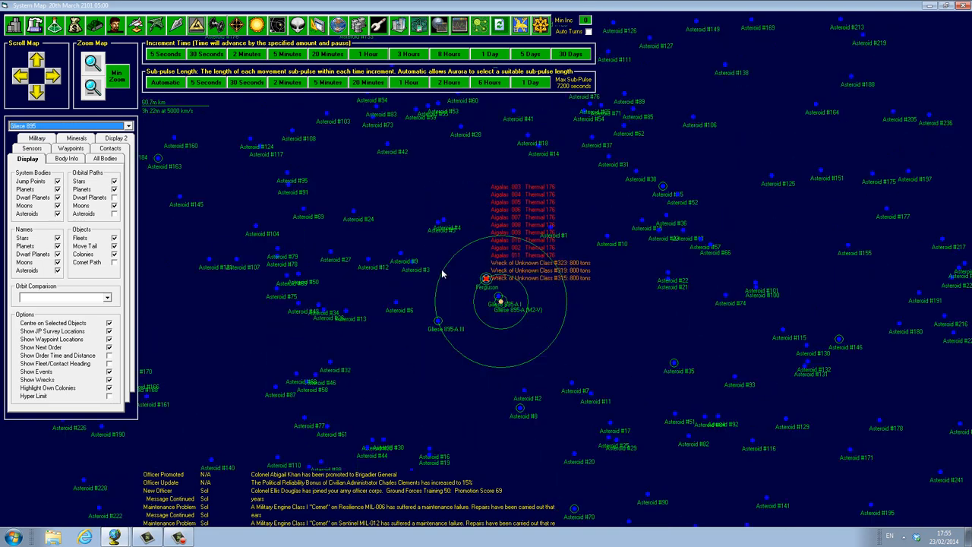
left_click(479, 55)
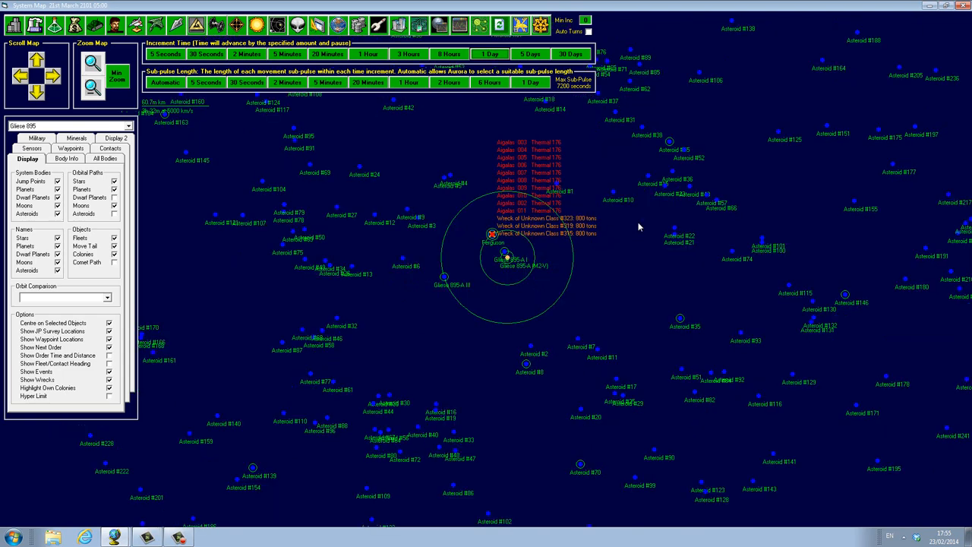
Advance one day at a time, checking the event log after each tick
left_click(520, 27)
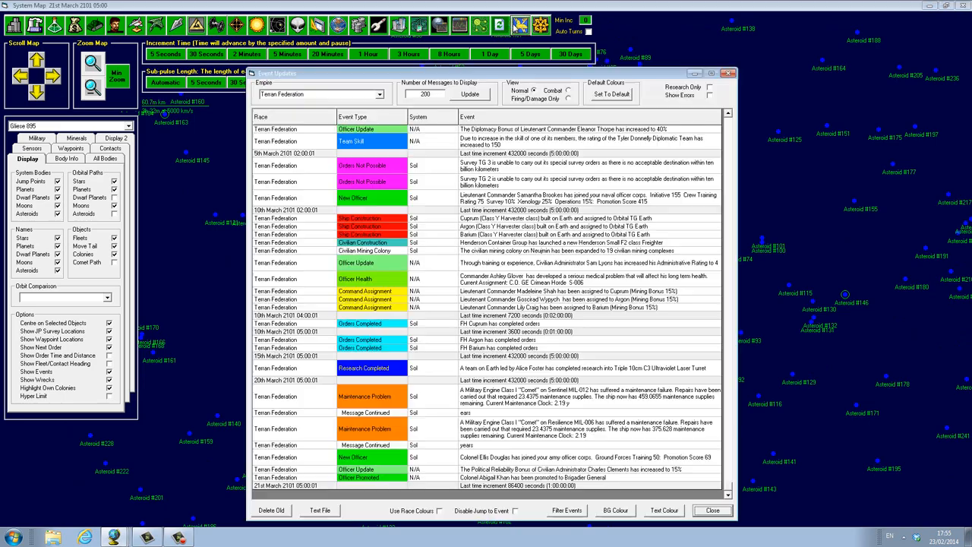
left_click_drag(475, 76, 471, 97)
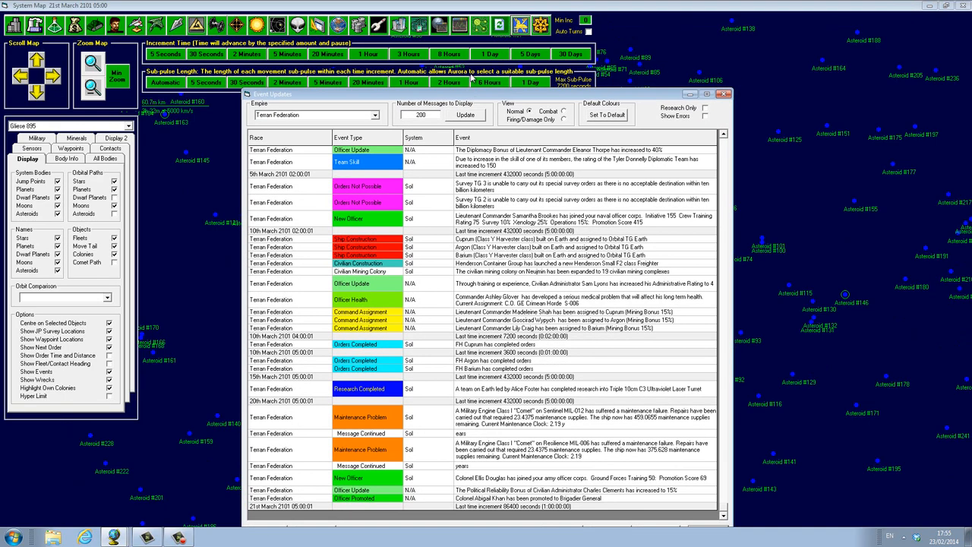
left_click(418, 84)
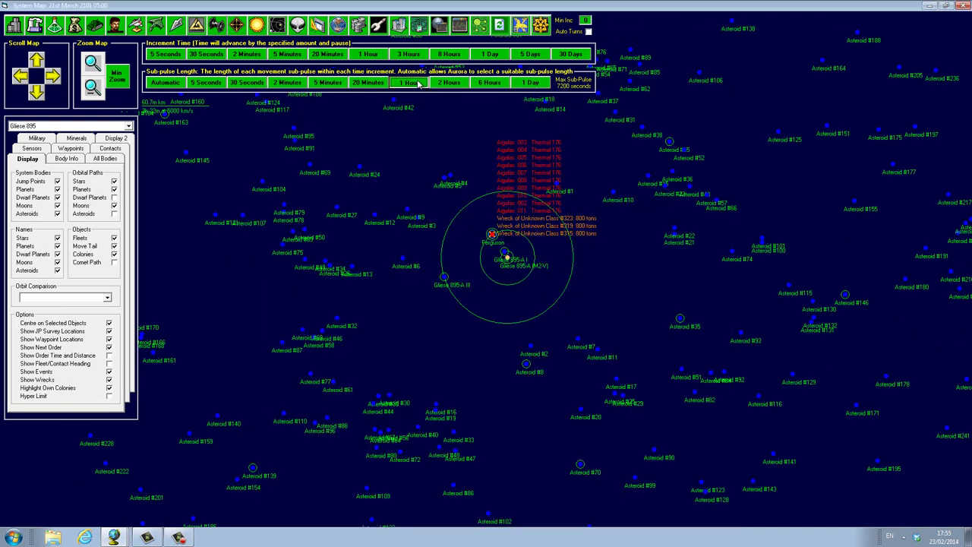
left_click(500, 56)
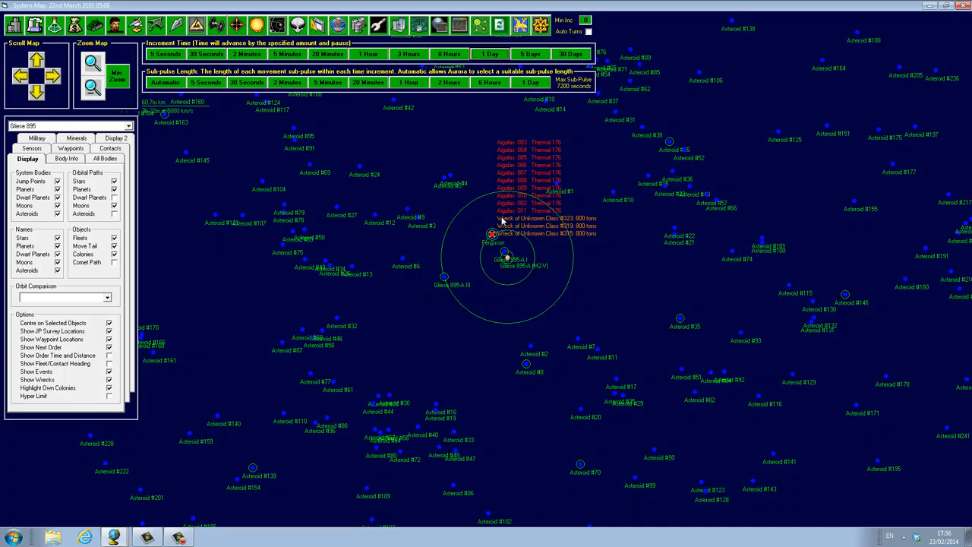
left_click(519, 27)
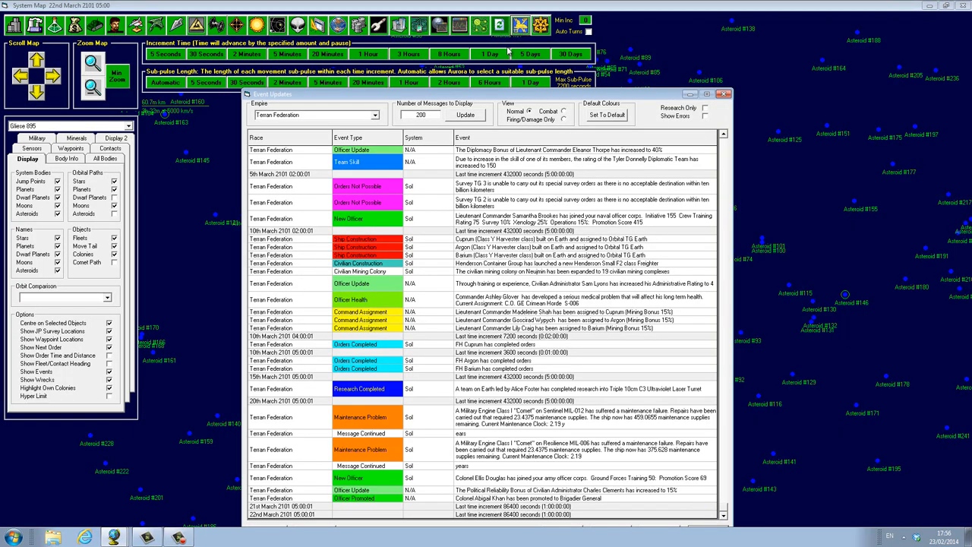
left_click(484, 54)
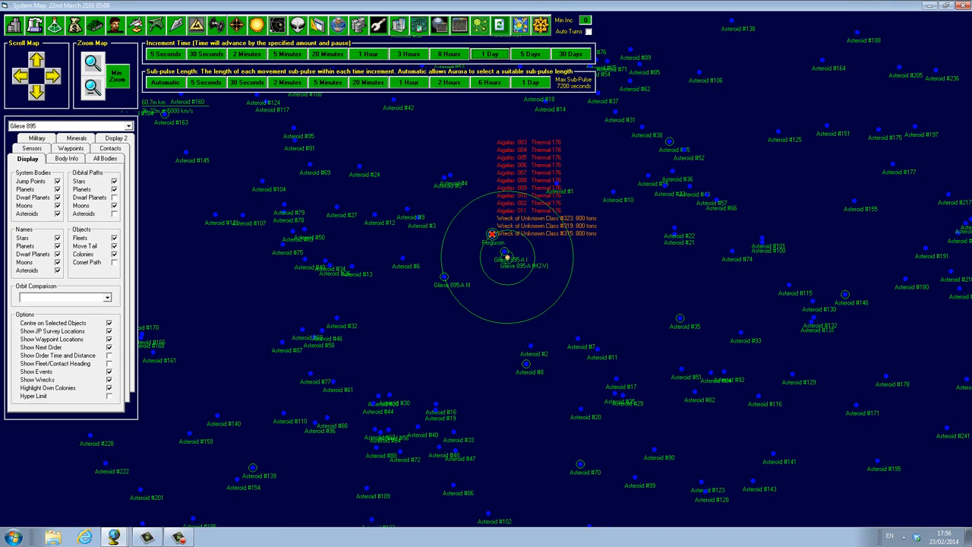
left_click(520, 25)
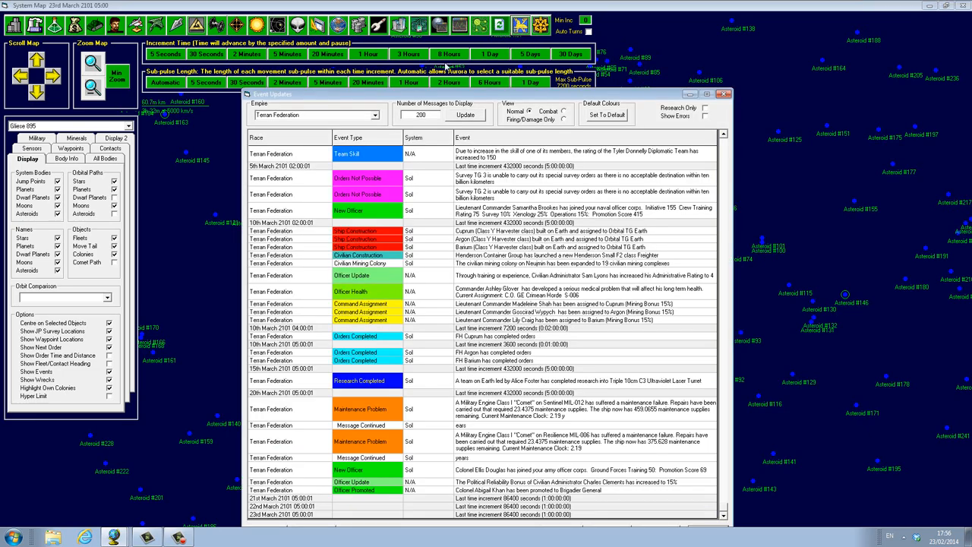
Glance at Earth's research screen, then advance to 25 March 2101 when the Nuclear Pulse Engine completes
left_click(54, 27)
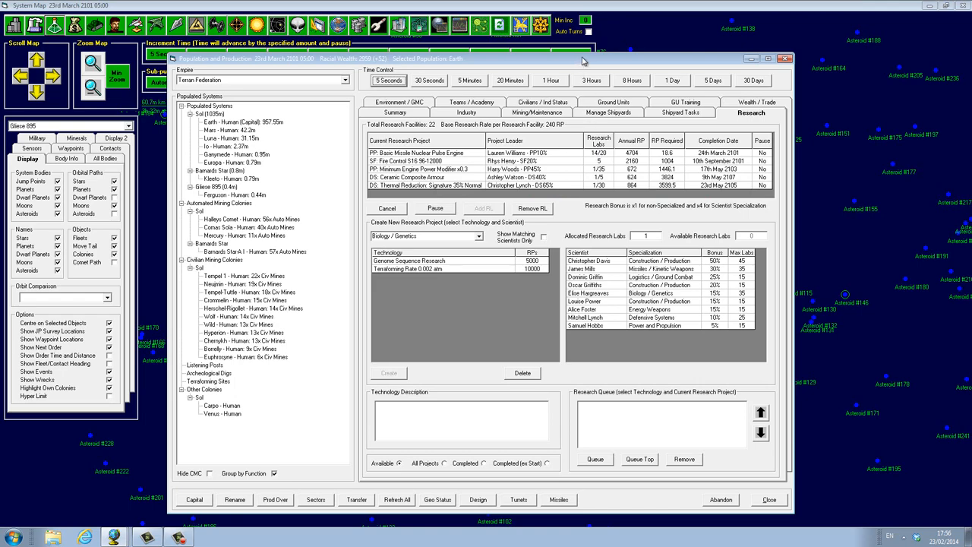
left_click_drag(557, 58, 553, 82)
left_click(506, 58)
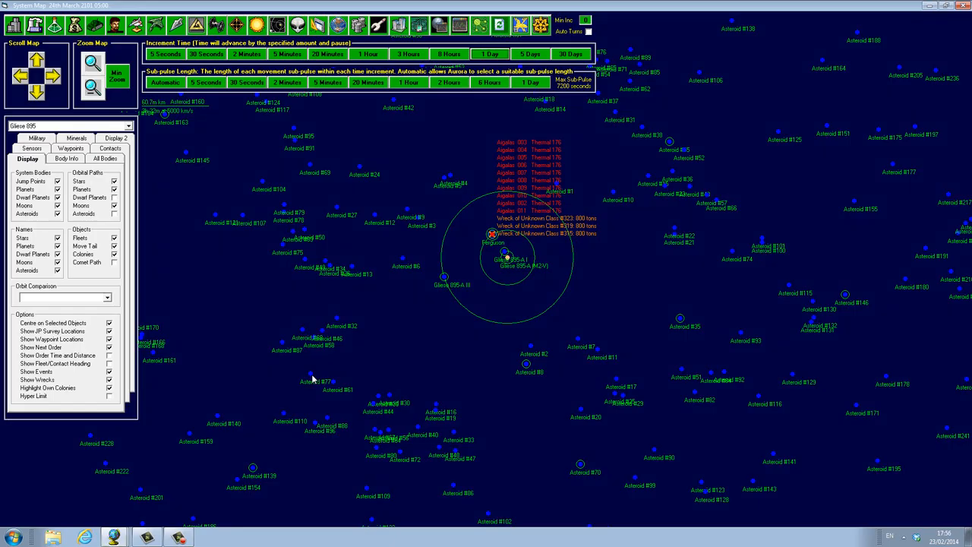
left_click(512, 55)
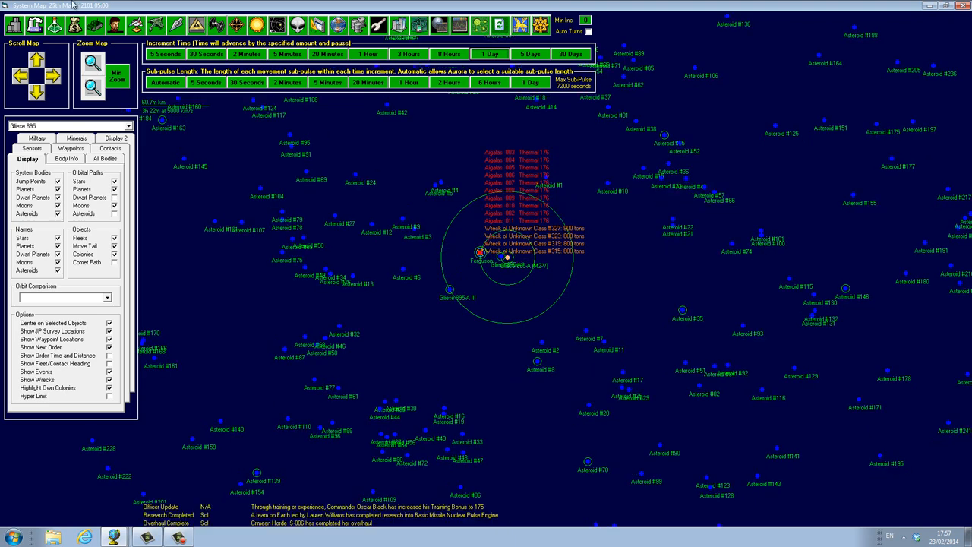
Bring up Population and Production and launch the Missile Design screen from it
left_click(55, 25)
left_click_drag(495, 91, 488, 23)
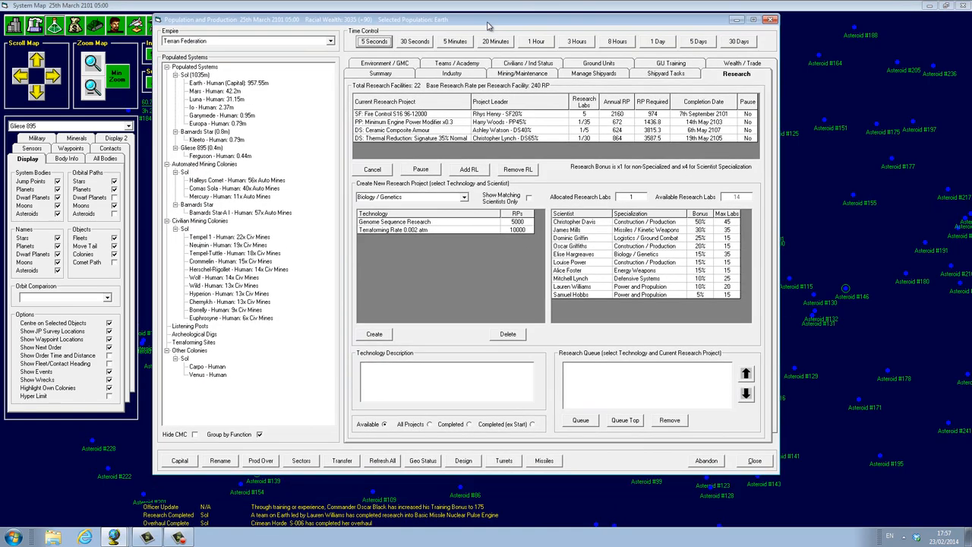
left_click(544, 458)
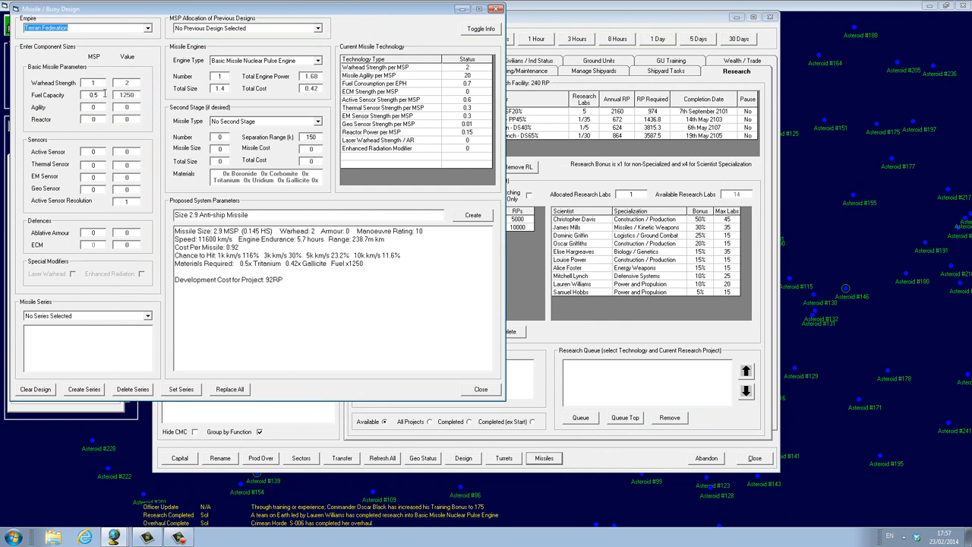
Set fuel capacity to 0.1 MSP and trim the agility value of the draft anti-ship missile
left_click(129, 316)
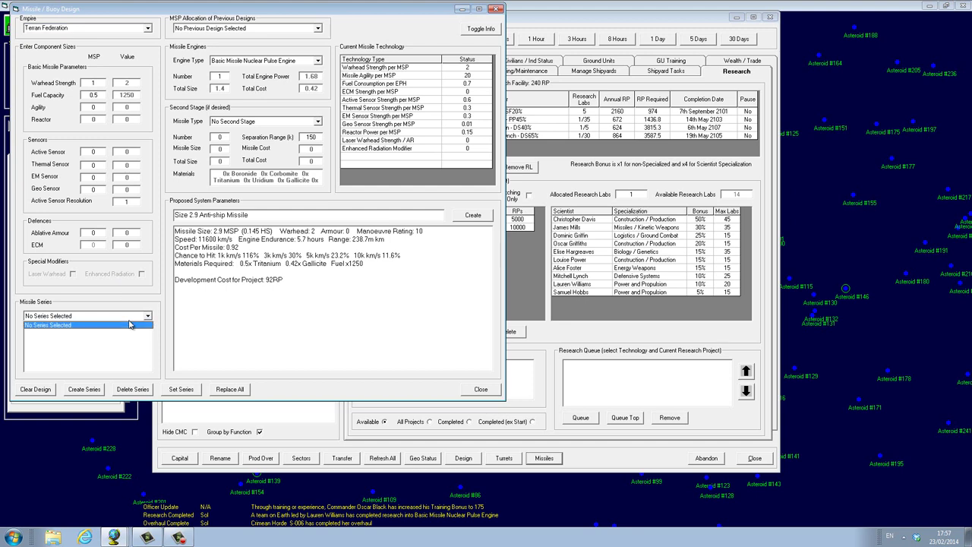
left_click(238, 62)
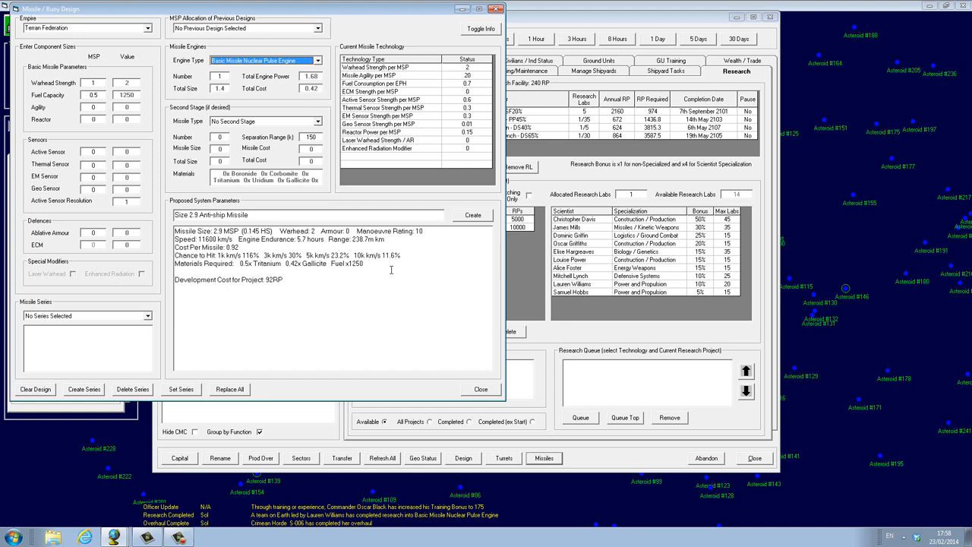
left_click(102, 107)
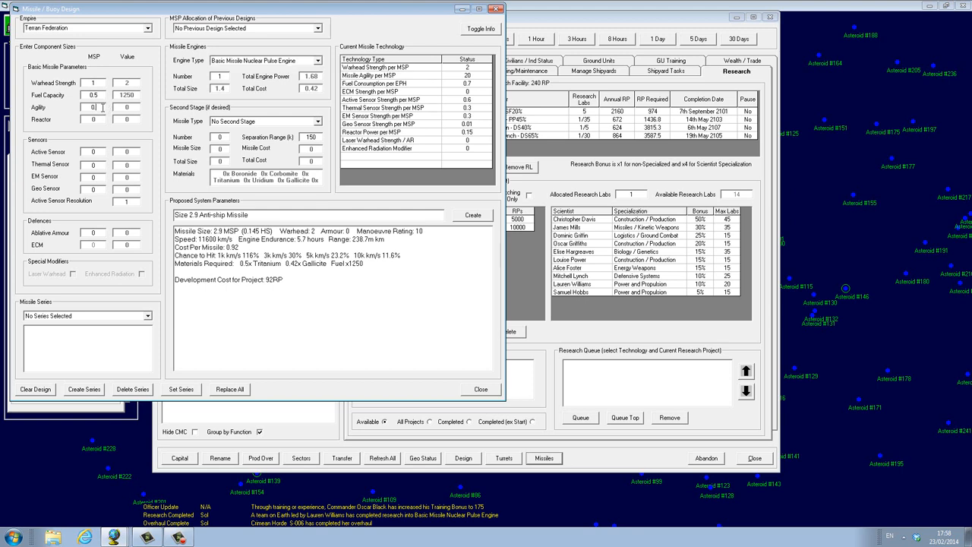
type(".1")
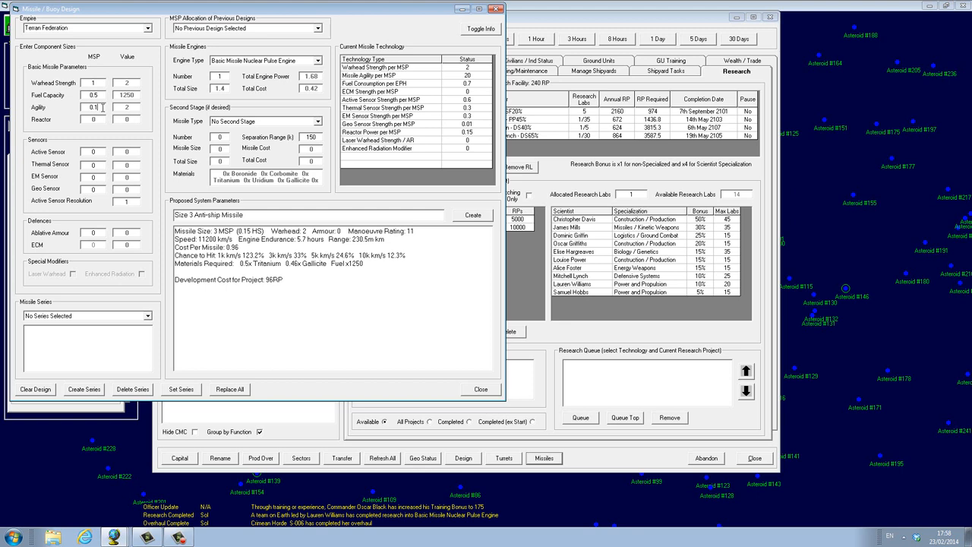
key("BackSpace")
type("3")
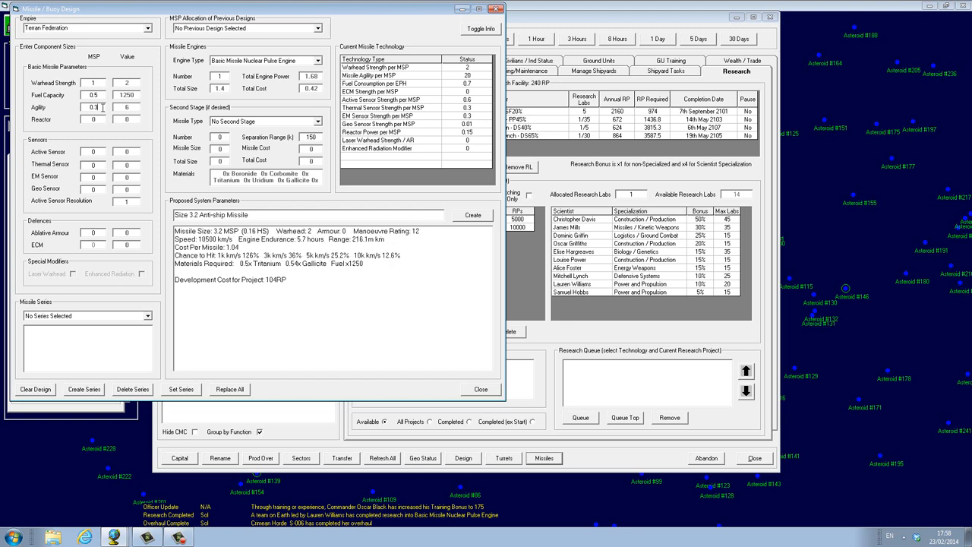
key("BackSpace")
type("1")
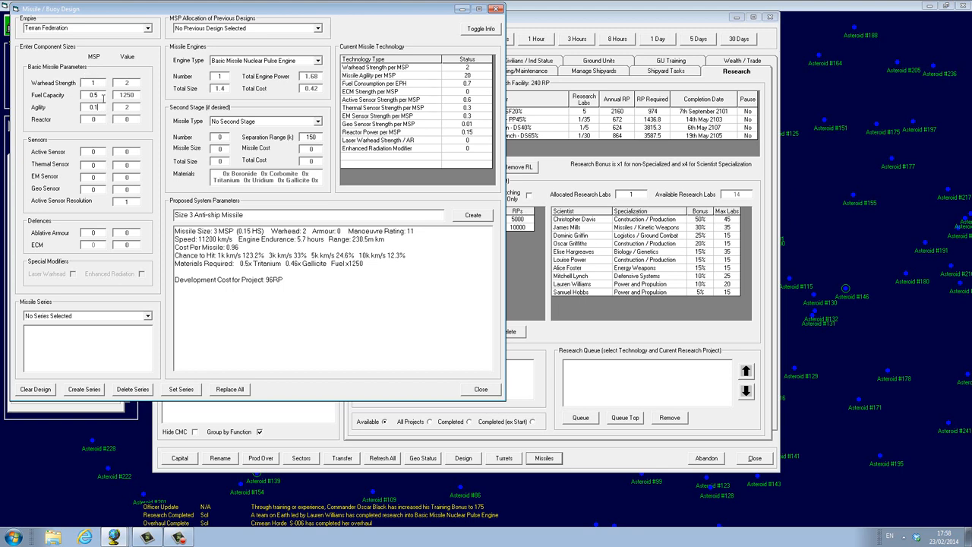
left_click(93, 95)
type("0.1")
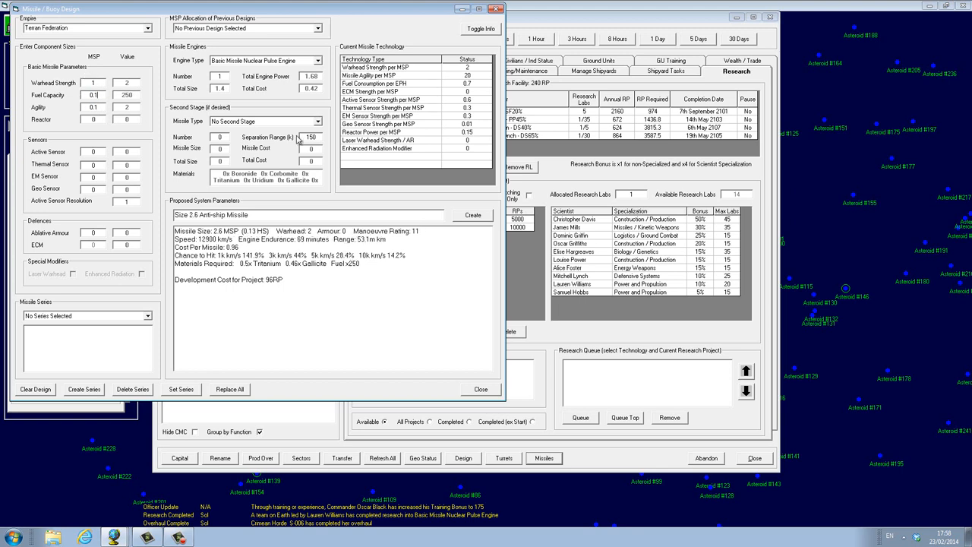
left_click(102, 108)
key("BackSpace")
type("4")
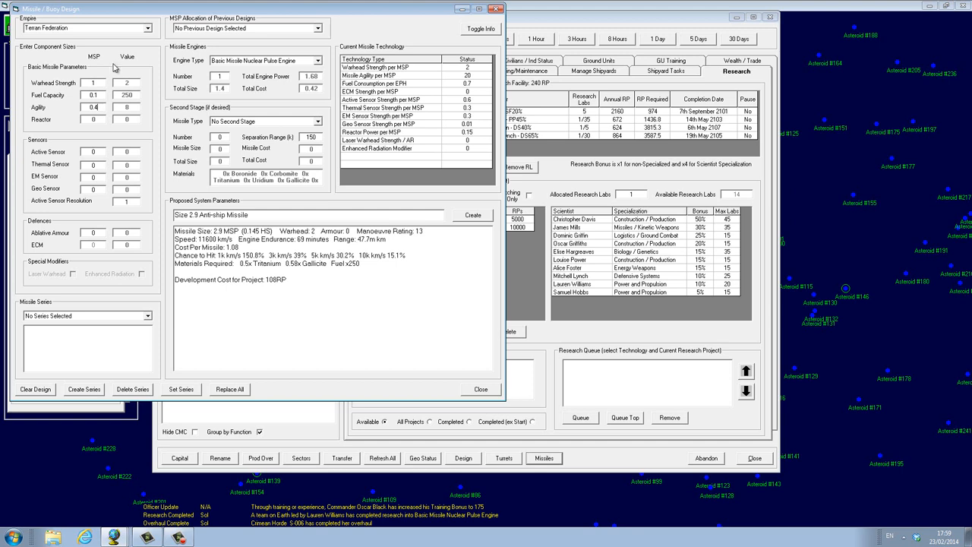
Try different engine counts and agility, settling on 0.5 MSP agility and one engine for a size 3 missile
key("Tab")
type("2")
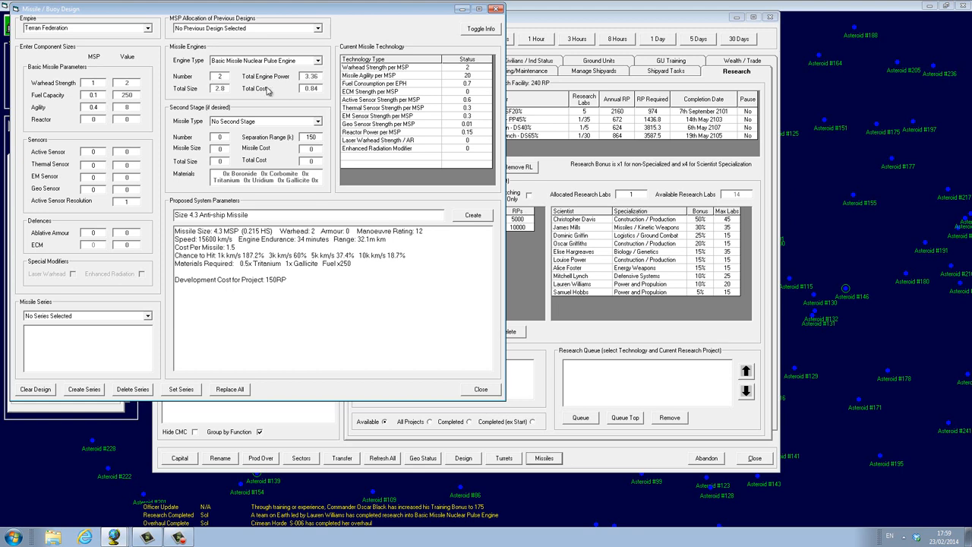
key("BackSpace")
type("1")
key("BackSpace")
type("2")
key("BackSpace")
type("3")
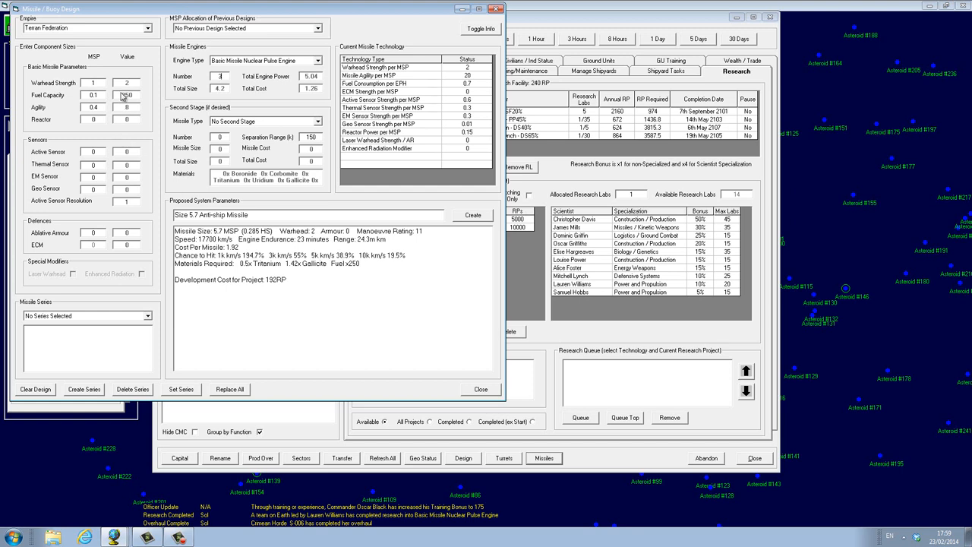
left_click(99, 107)
key("BackSpace")
type("7")
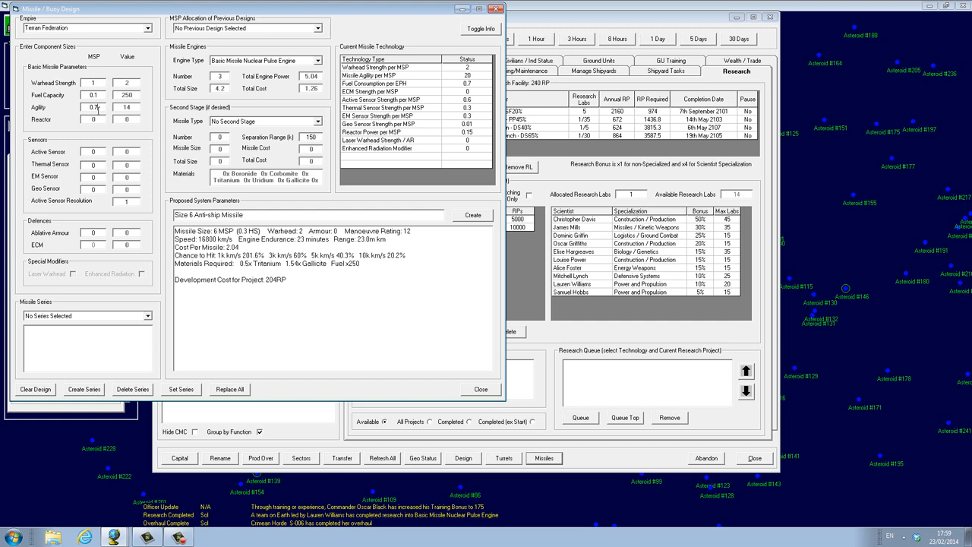
left_click_drag(224, 77, 210, 79)
type("1")
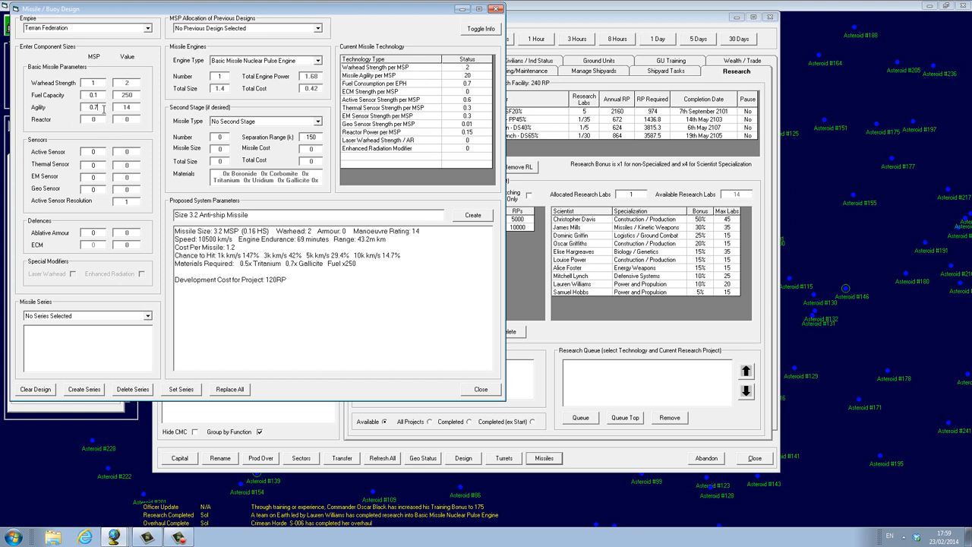
key("BackSpace")
key("BackSpace")
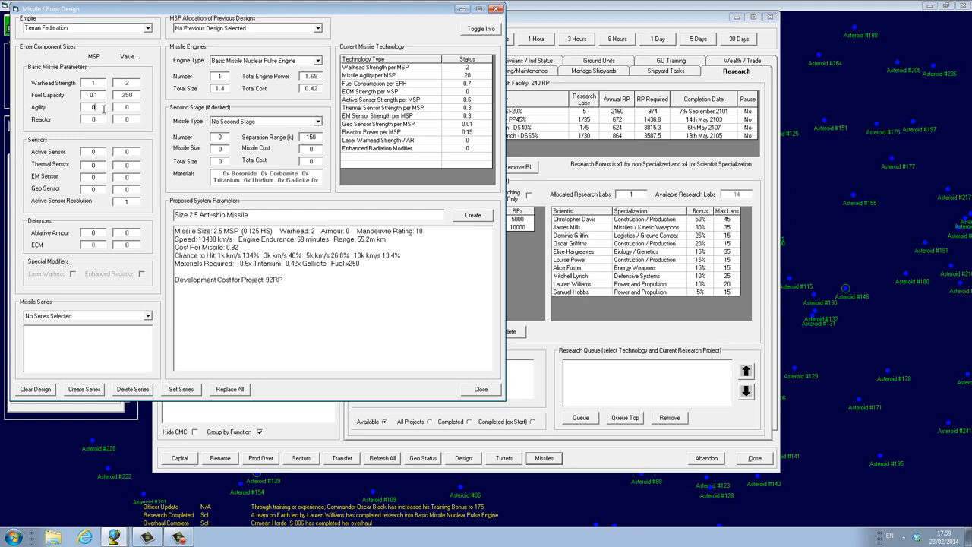
type(".5")
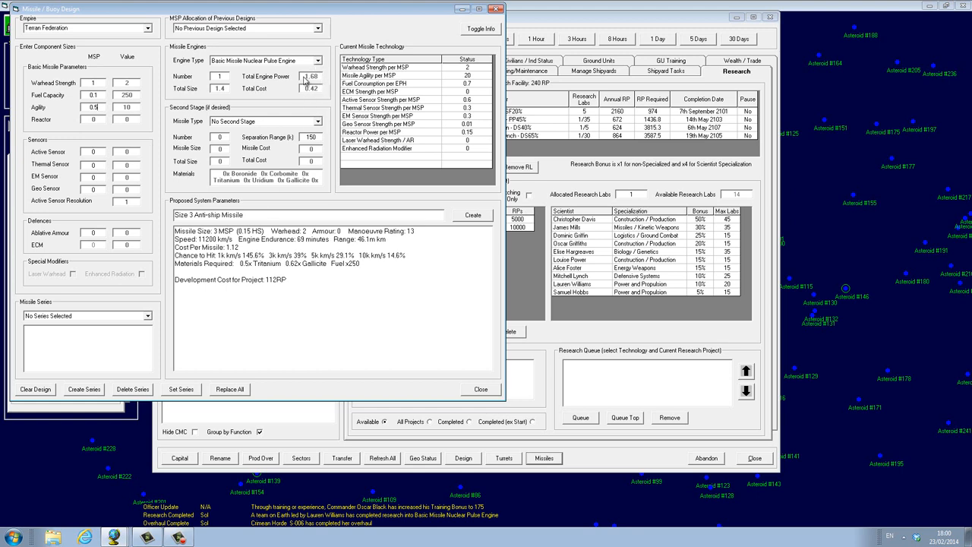
Keep no second stage and review engine type options for the Size 3 Anti-ship Missile, leaving it unchanged
left_click(299, 120)
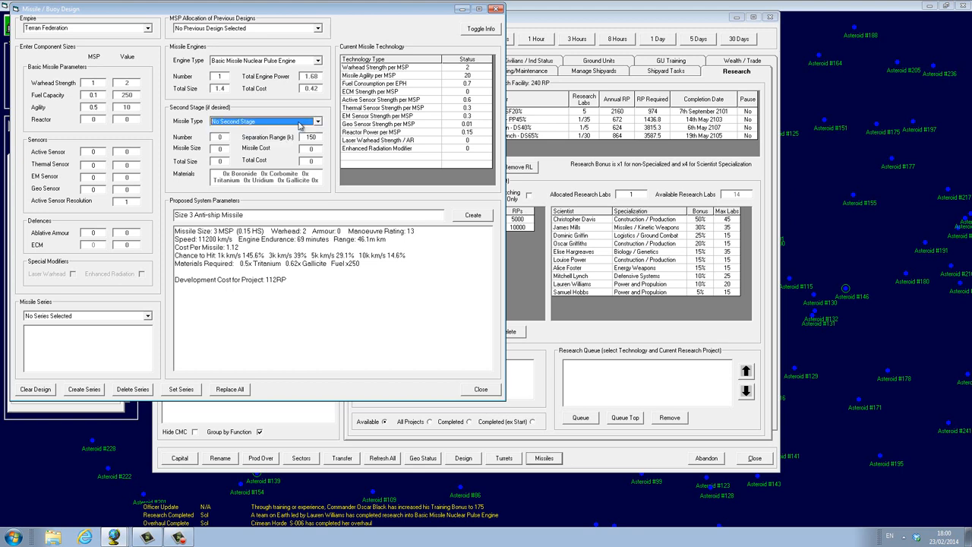
left_click(300, 124)
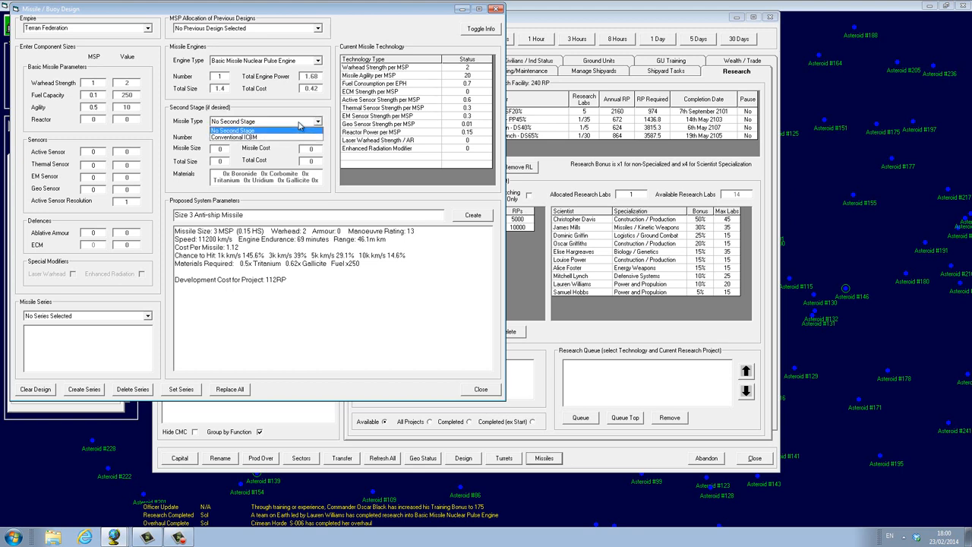
left_click(300, 123)
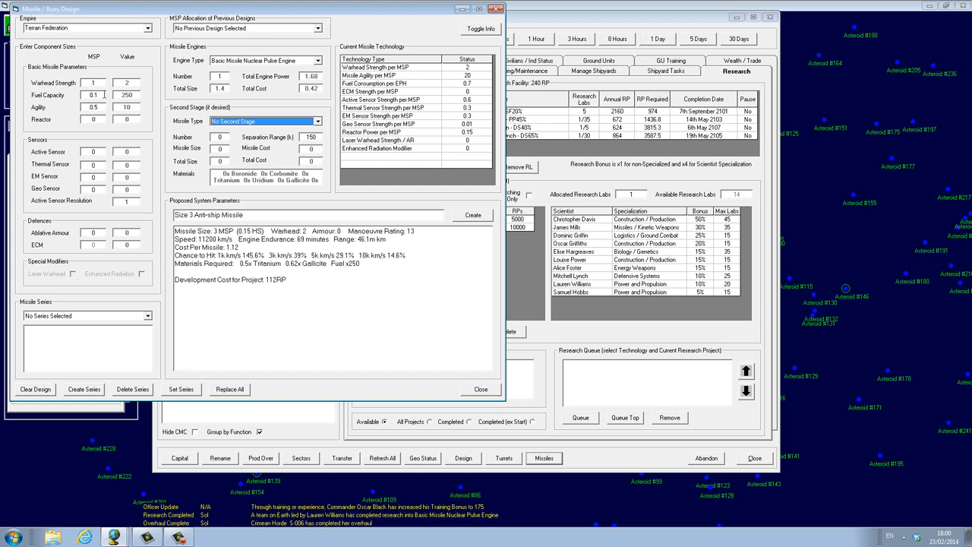
left_click(100, 95)
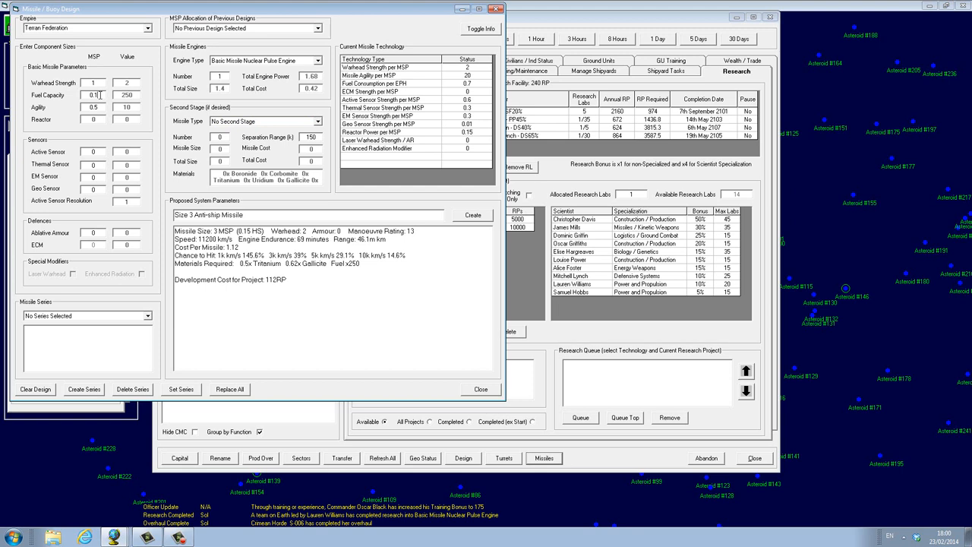
left_click(307, 62)
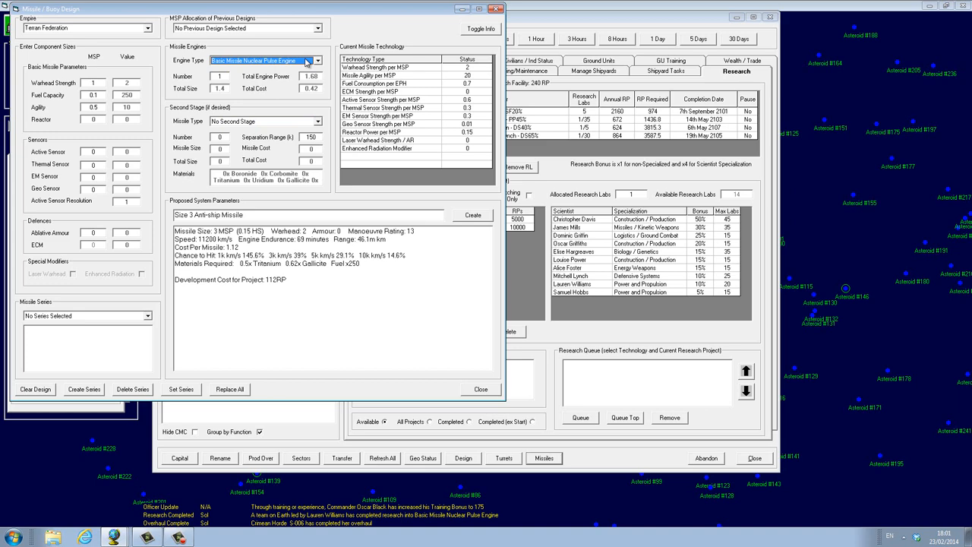
Read about Maximum Engine Power x1.75 and Gas-Cooled Fast Reactor under Power and Propulsion, then return to the map
left_click(498, 10)
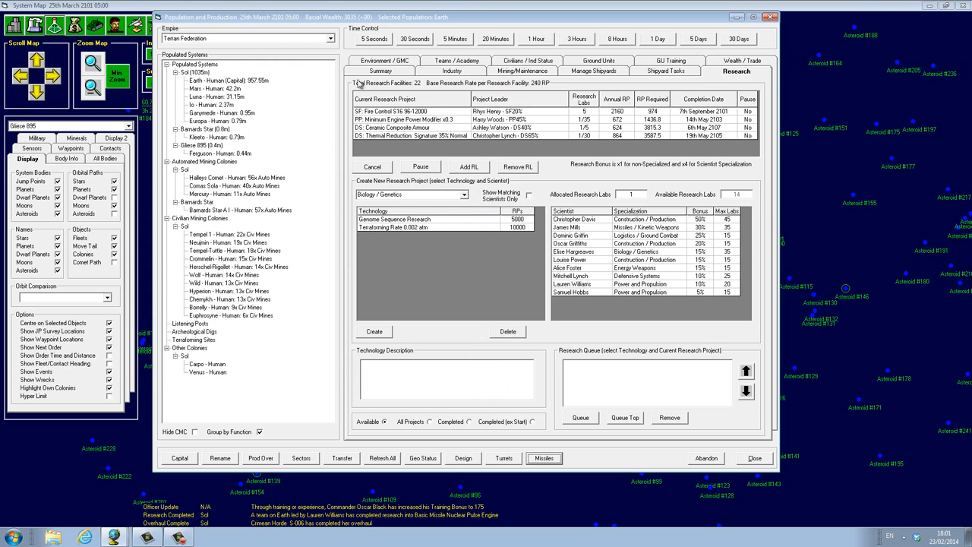
left_click(596, 73)
left_click(528, 62)
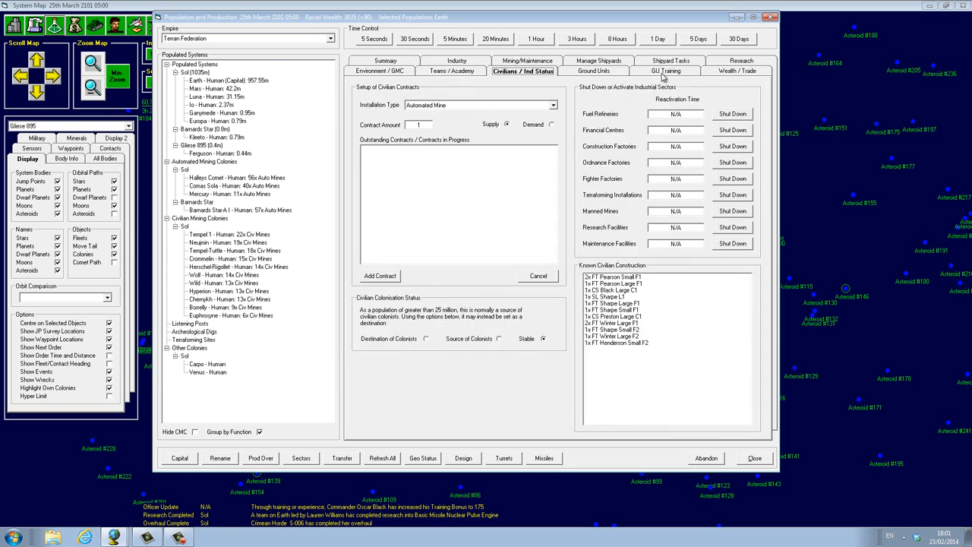
left_click(735, 62)
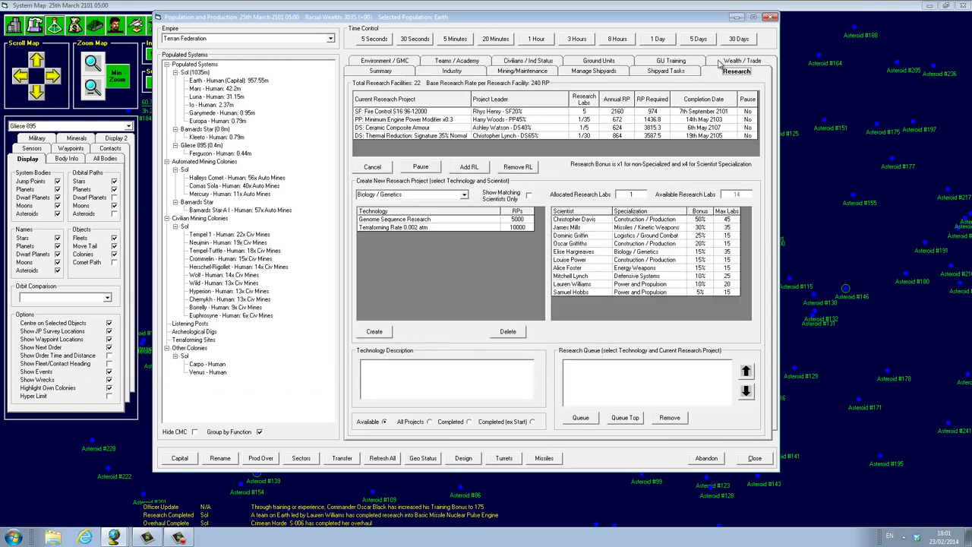
left_click(463, 195)
left_click(433, 243)
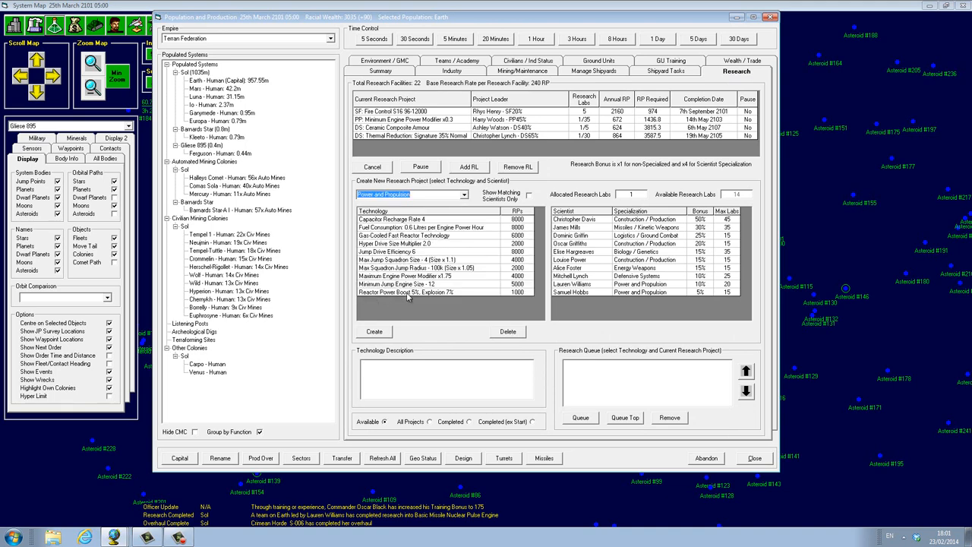
left_click(435, 278)
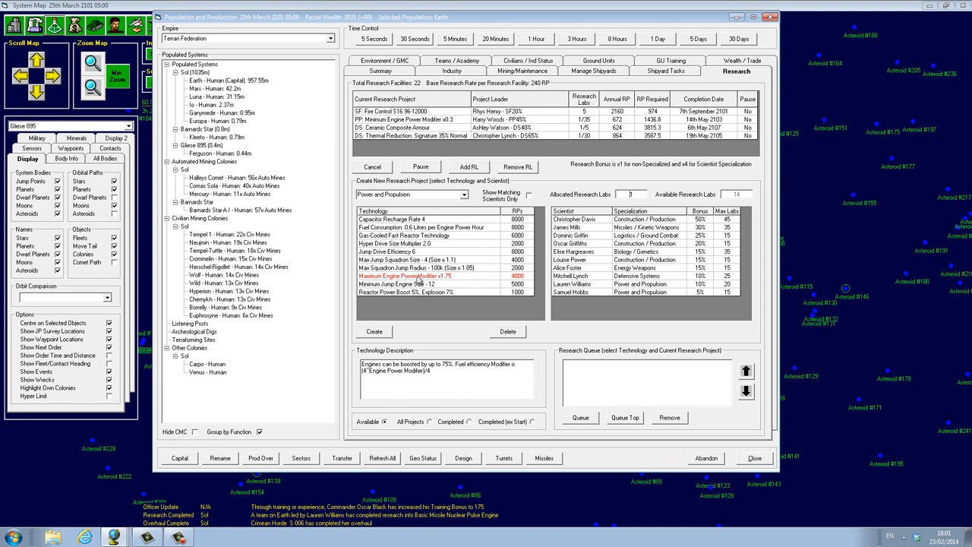
left_click(412, 237)
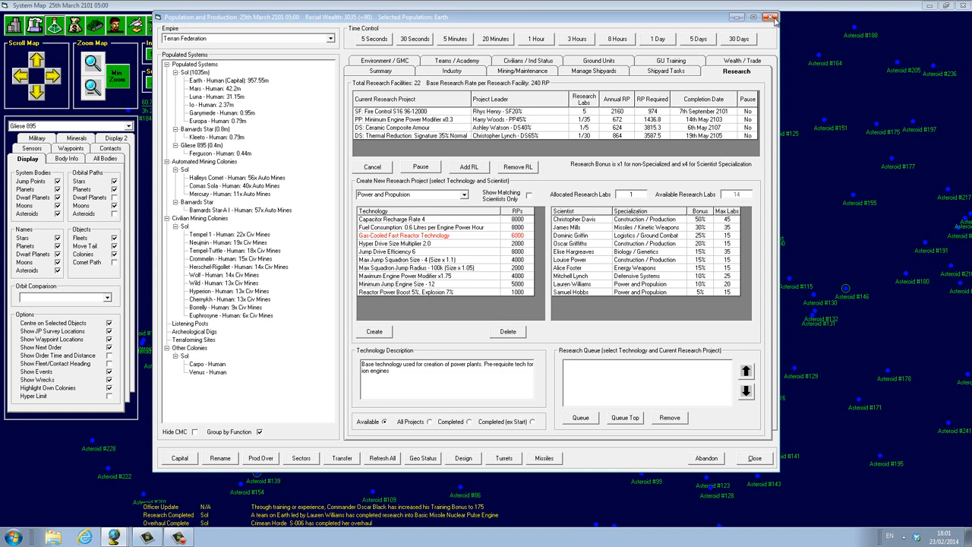
left_click(769, 17)
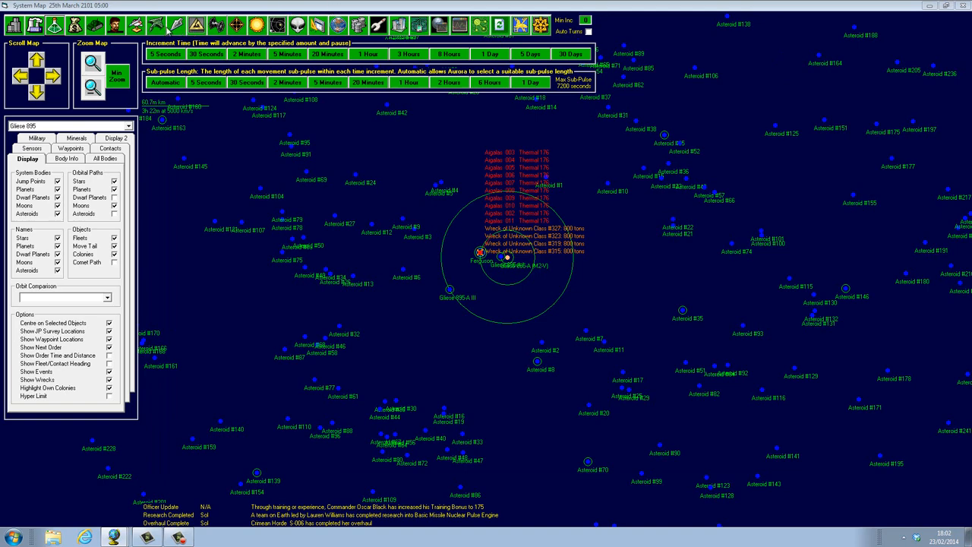
Bring up the Raptor III class in component design view and strip its Single 12cm laser
left_click(135, 25)
left_click(353, 29)
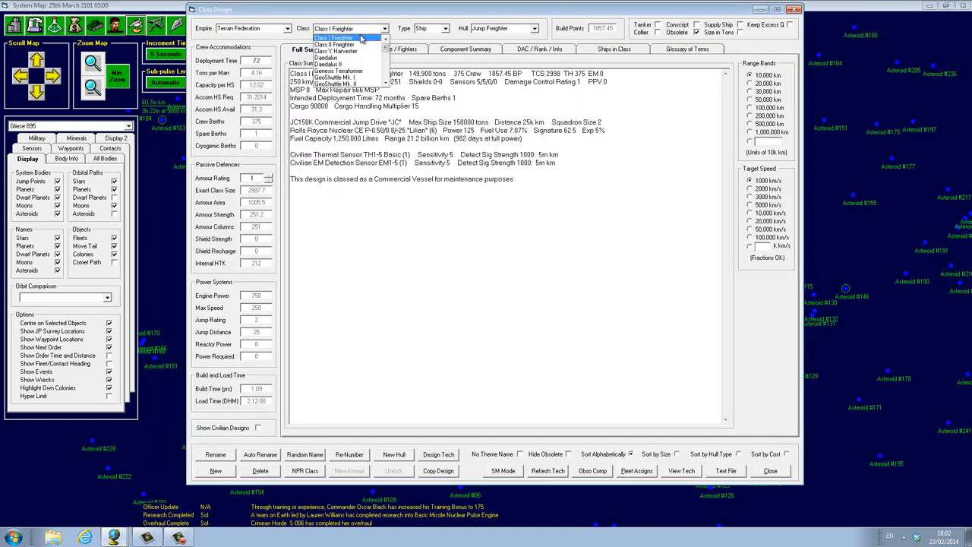
scroll(360, 76, "down", 5)
scroll(358, 78, "down", 3)
scroll(354, 80, "down", 2)
scroll(354, 81, "down", 1)
left_click(353, 82)
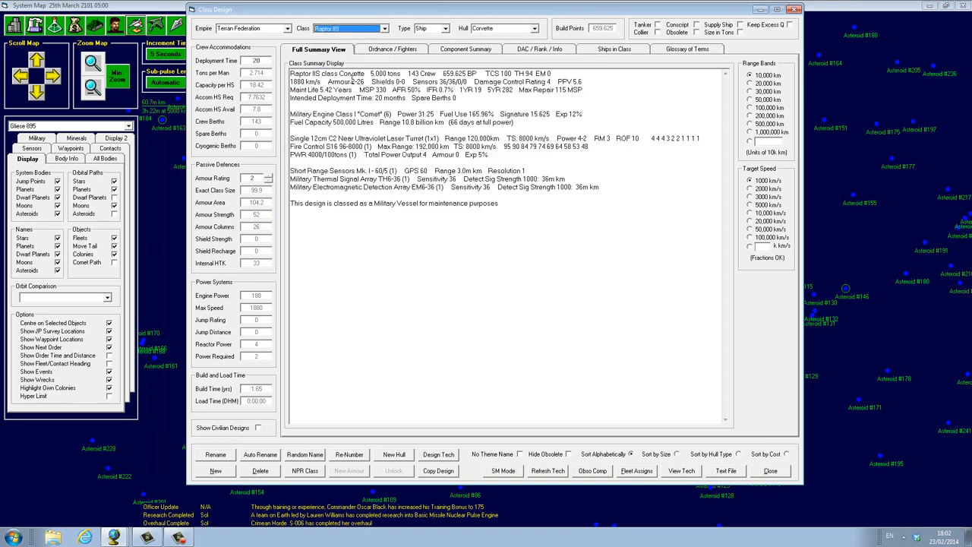
scroll(351, 79, "down", 1)
scroll(352, 79, "down", 1)
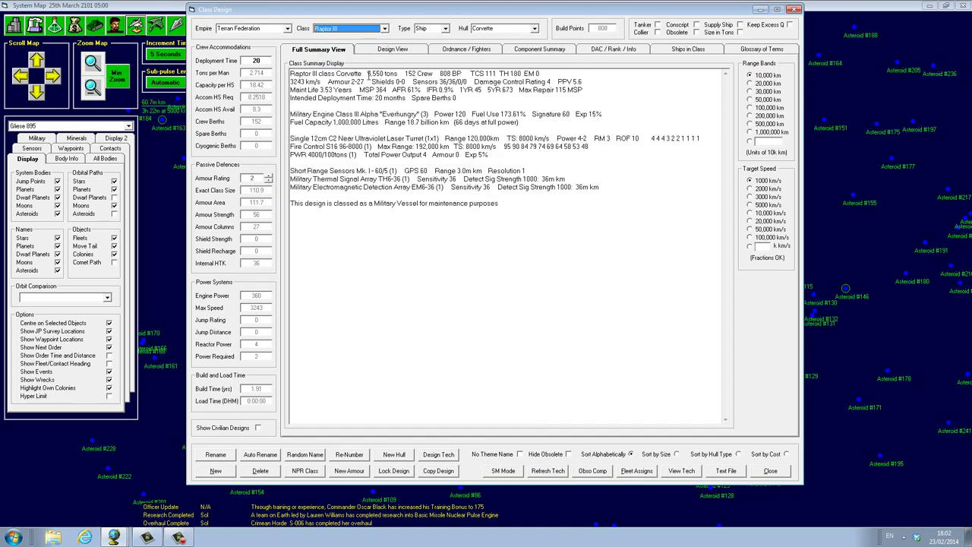
left_click(381, 51)
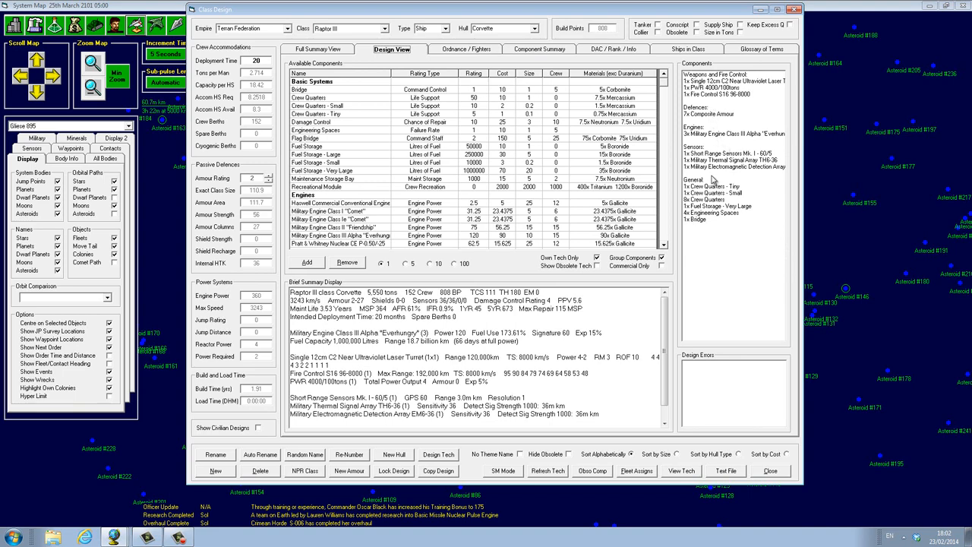
left_click(714, 81)
double_click(714, 81)
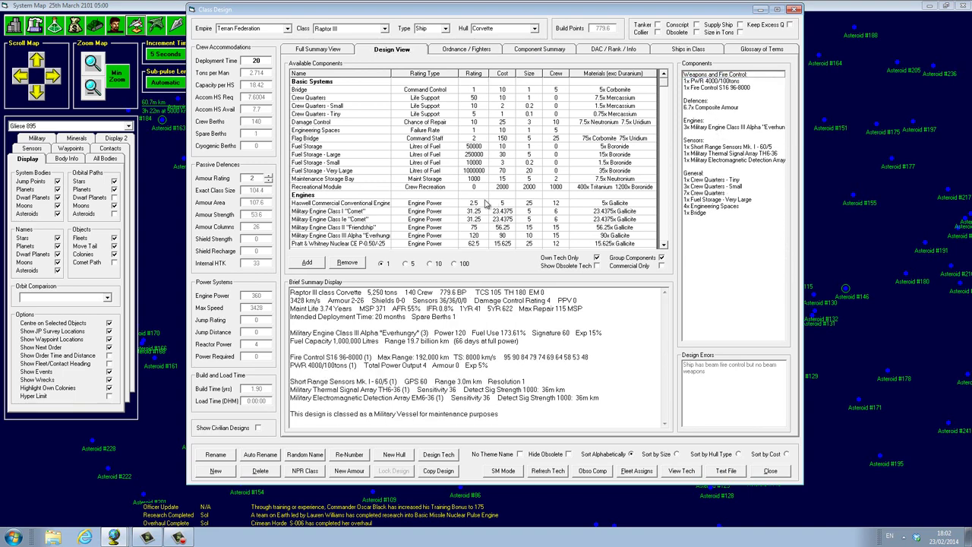
Fit a Triple 10cm C3 Ultraviolet Laser Turret to the Raptor III
left_click(367, 236)
key("Down")
key("Down")
key("Down")
key("Down")
key("Down")
key("Down")
key("Down")
key("Down")
key("Down")
key("Down")
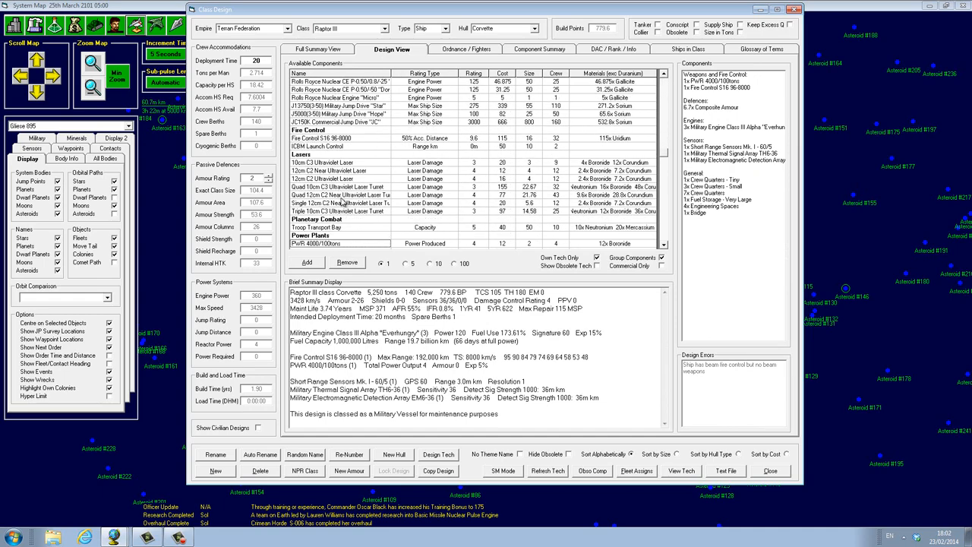
double_click(347, 212)
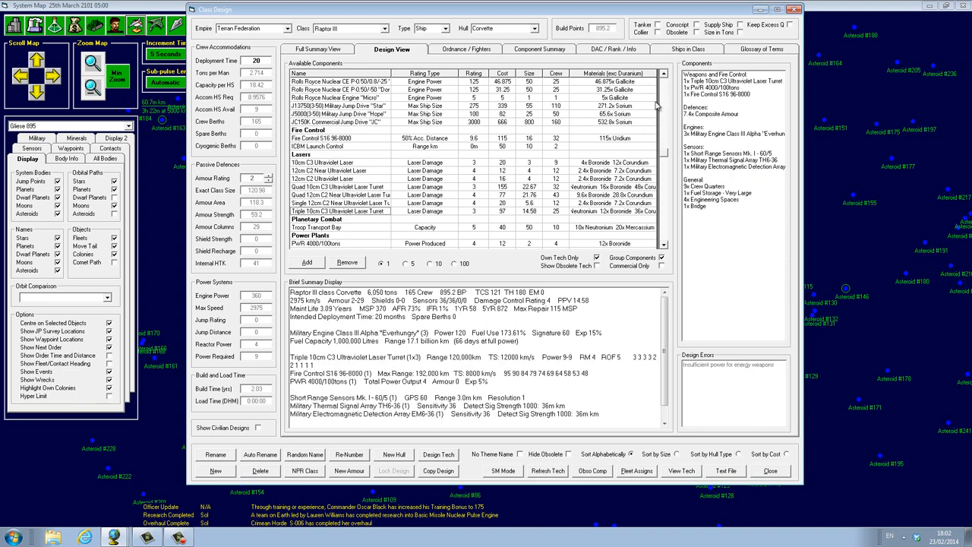
Add PWR 4000/100t power plants and small crew quarters, then close the designer
left_click(345, 205)
key("Up")
key("Up")
key("Up")
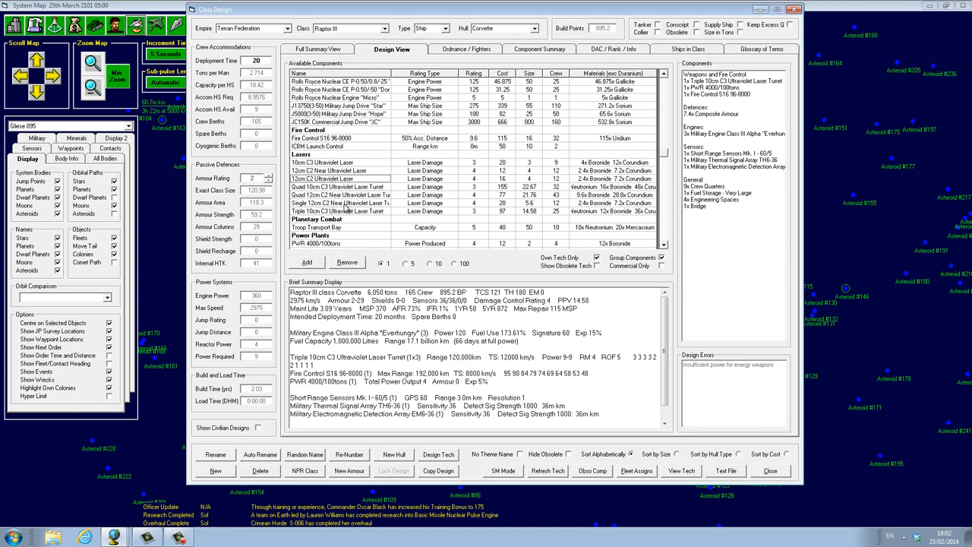
key("Down")
key("Down")
key("Down")
key("Down")
key("Down")
key("Down")
key("Down")
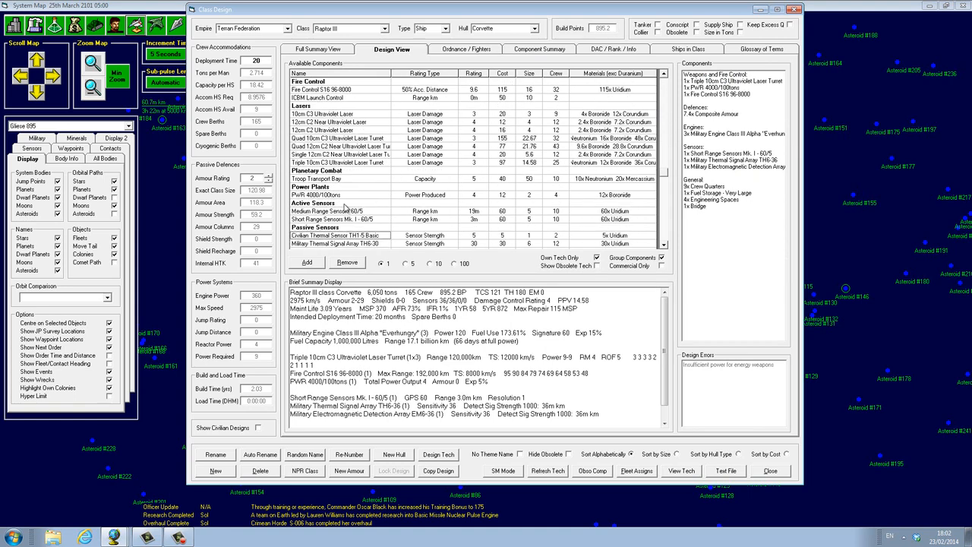
key("Up")
key("Up")
key("Up")
key("Return")
key("Return")
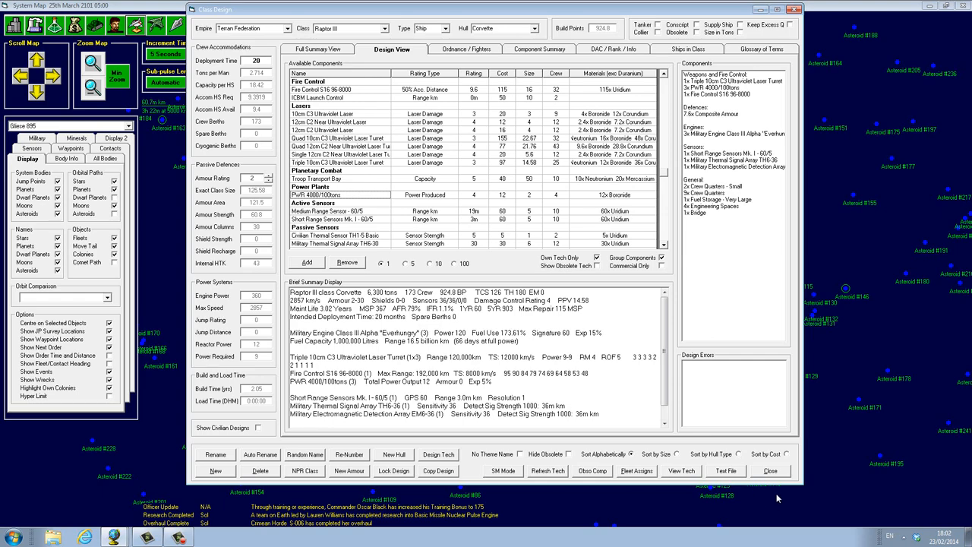
left_click(767, 471)
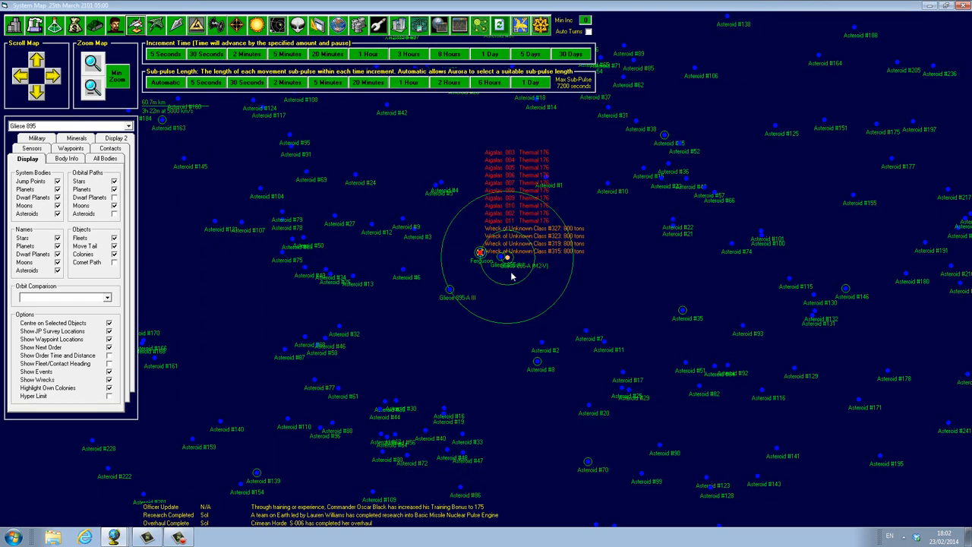
scroll(512, 276, "down", 3)
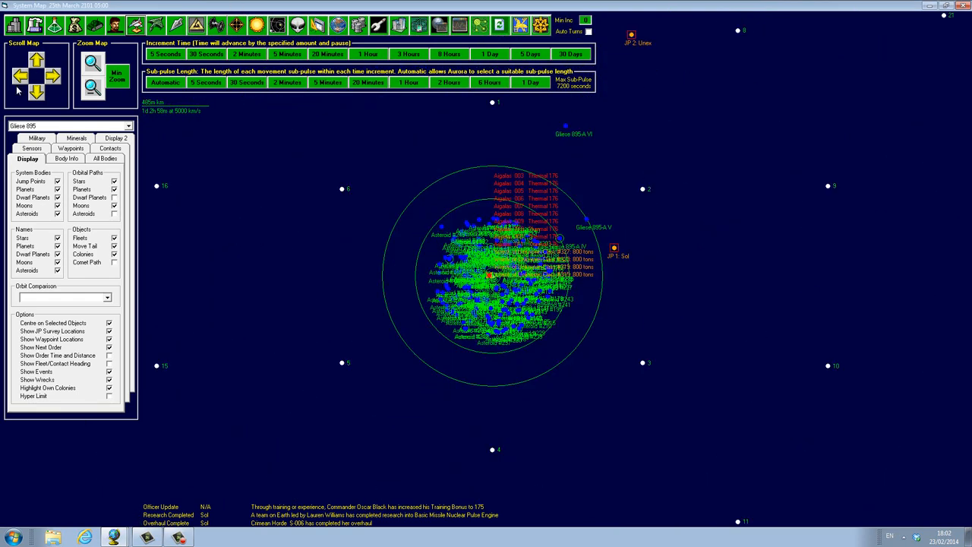
Switch the map to the Sol system, pan around it, then close the System Map
left_click(42, 125)
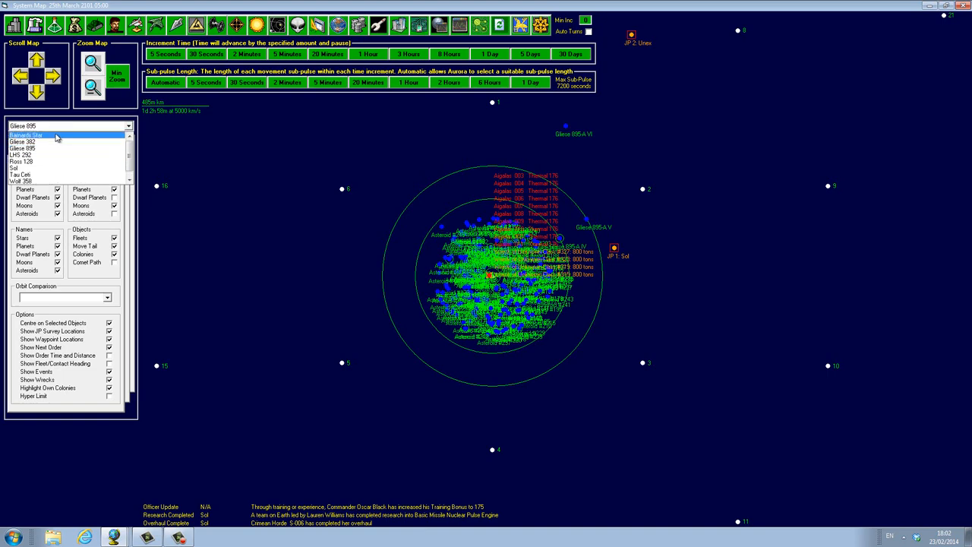
left_click(50, 167)
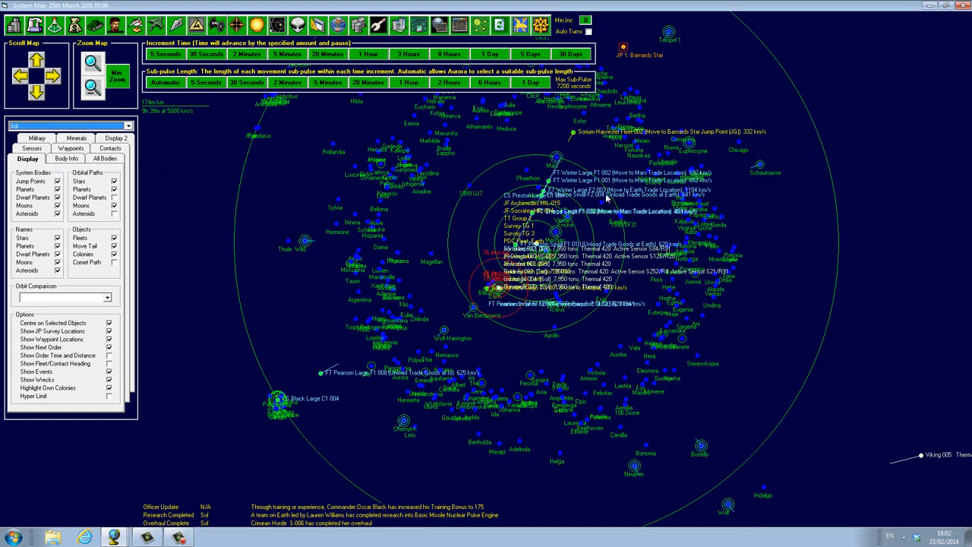
key("Up")
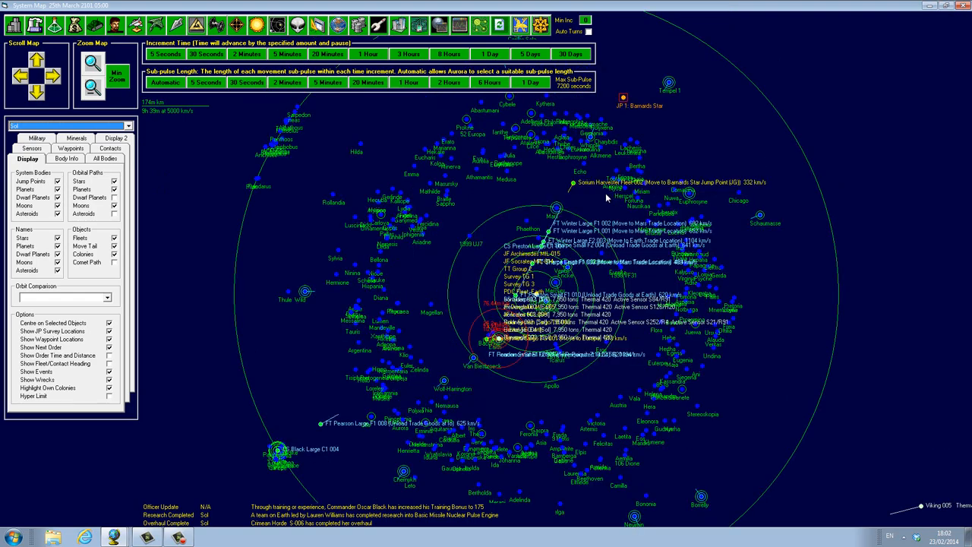
key("Up")
key("Right")
scroll(606, 198, "down", 1)
scroll(605, 197, "down", 1)
scroll(605, 198, "down", 1)
scroll(606, 197, "down", 1)
scroll(605, 197, "down", 1)
scroll(606, 197, "down", 1)
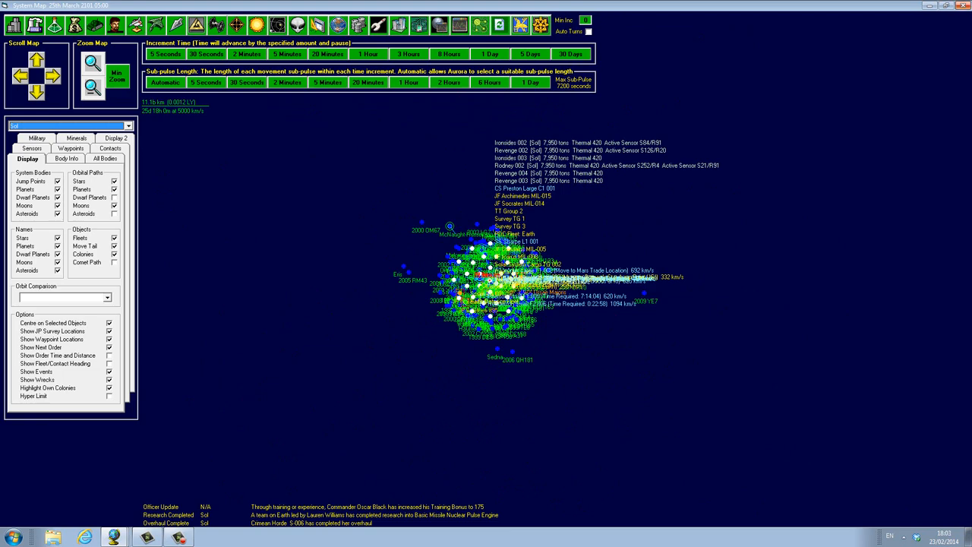
left_click(963, 5)
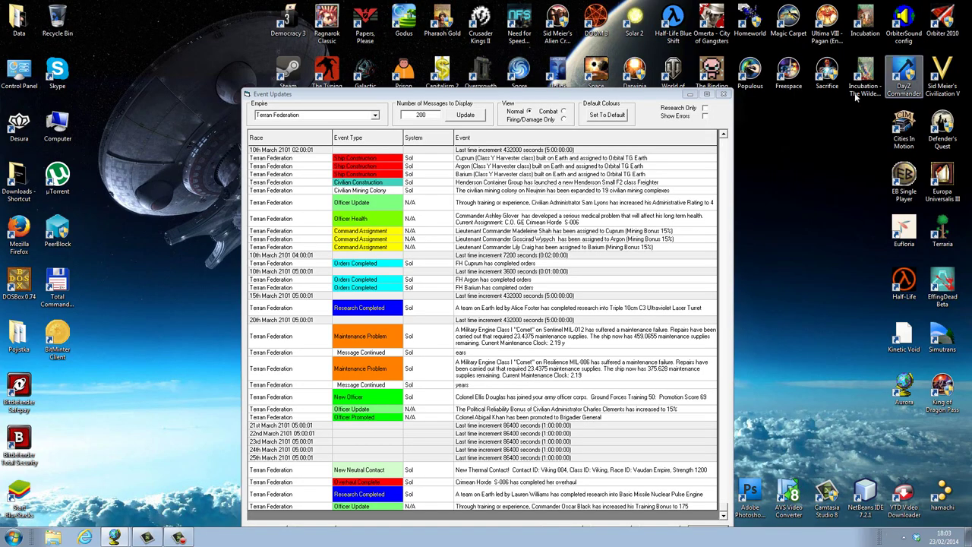
Close the Event Updates log, leaving only the desktop
left_click(724, 94)
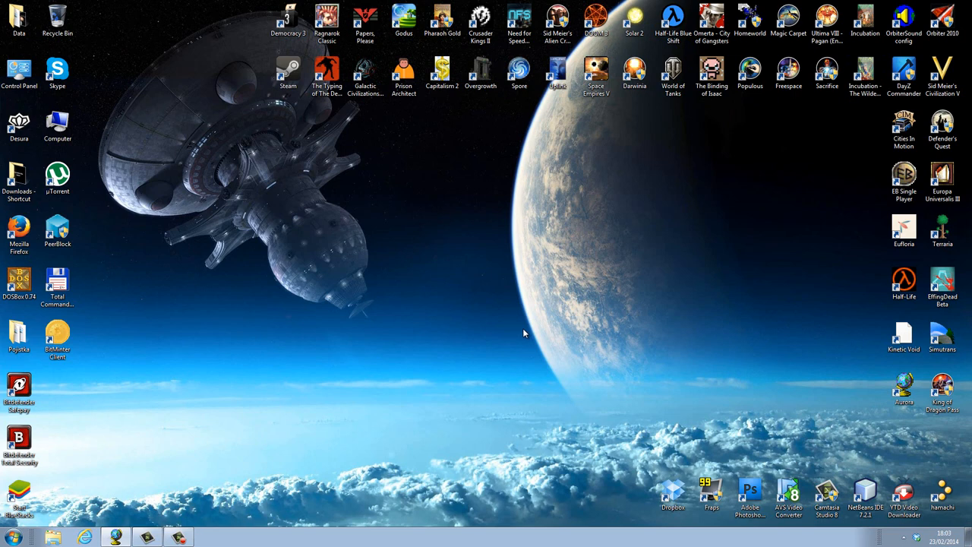